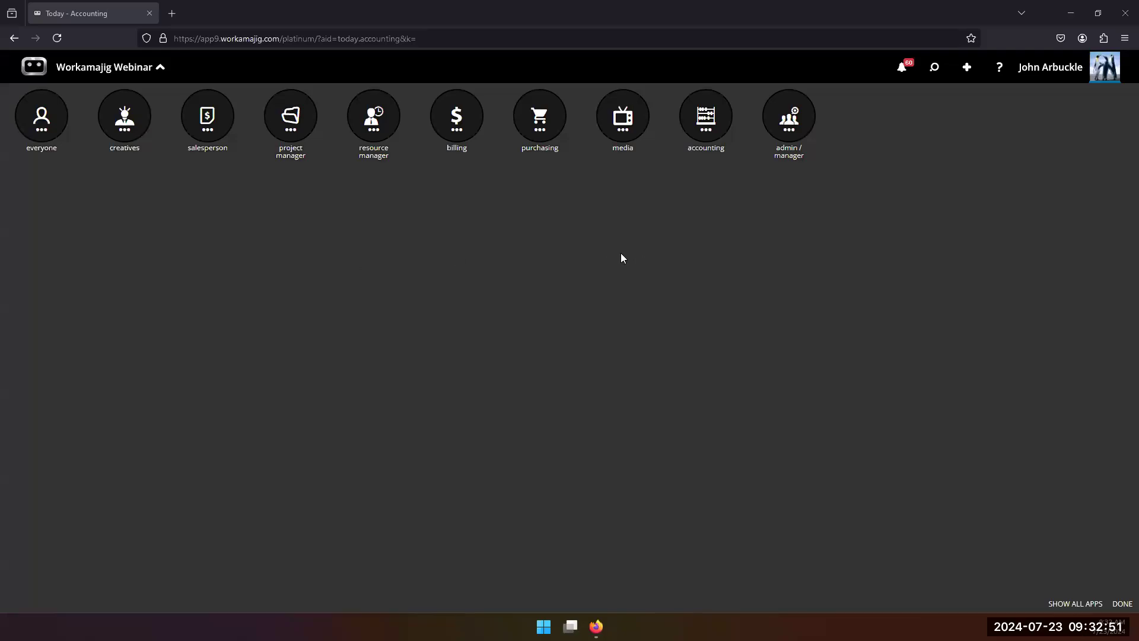
Step: Open the recently used Payroll journal entry and create a schedule from it
left_click(935, 68)
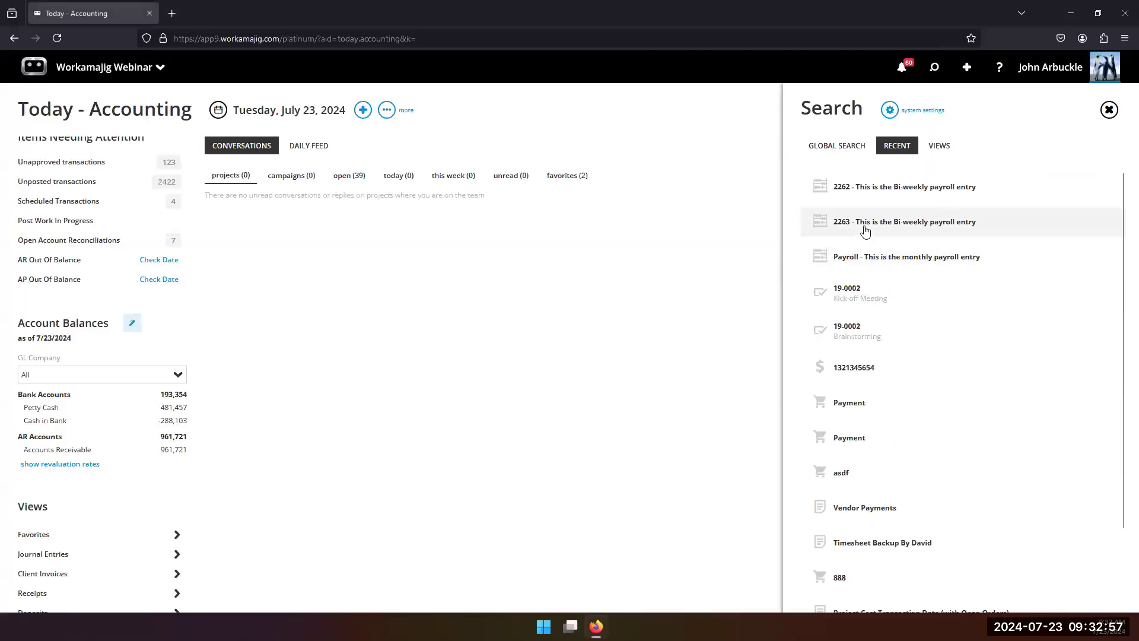
left_click(870, 261)
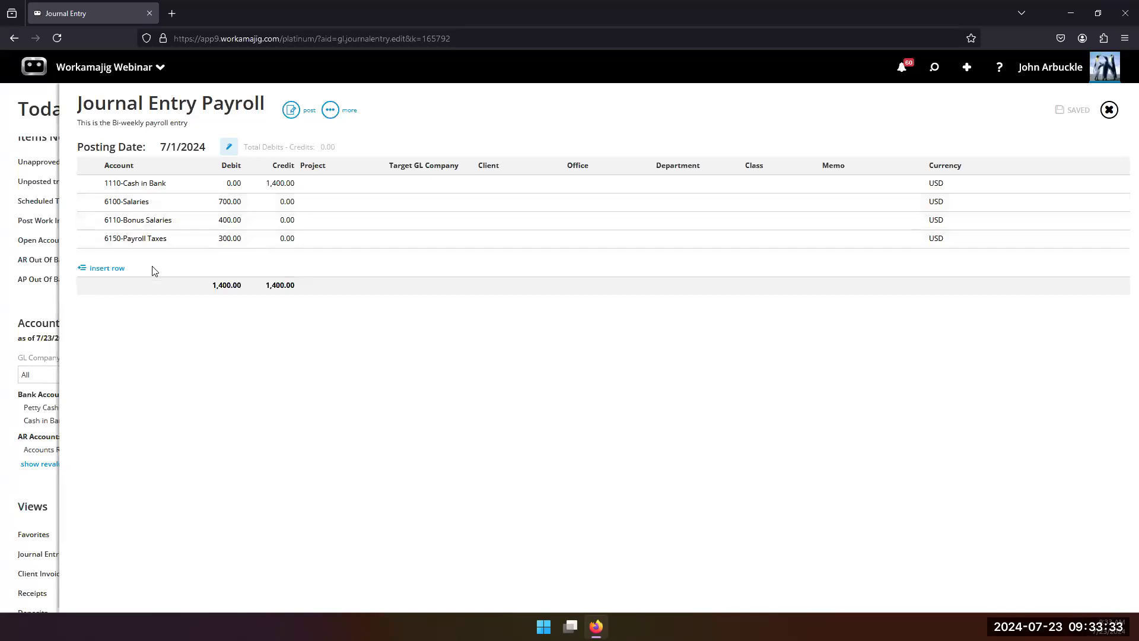
left_click(331, 111)
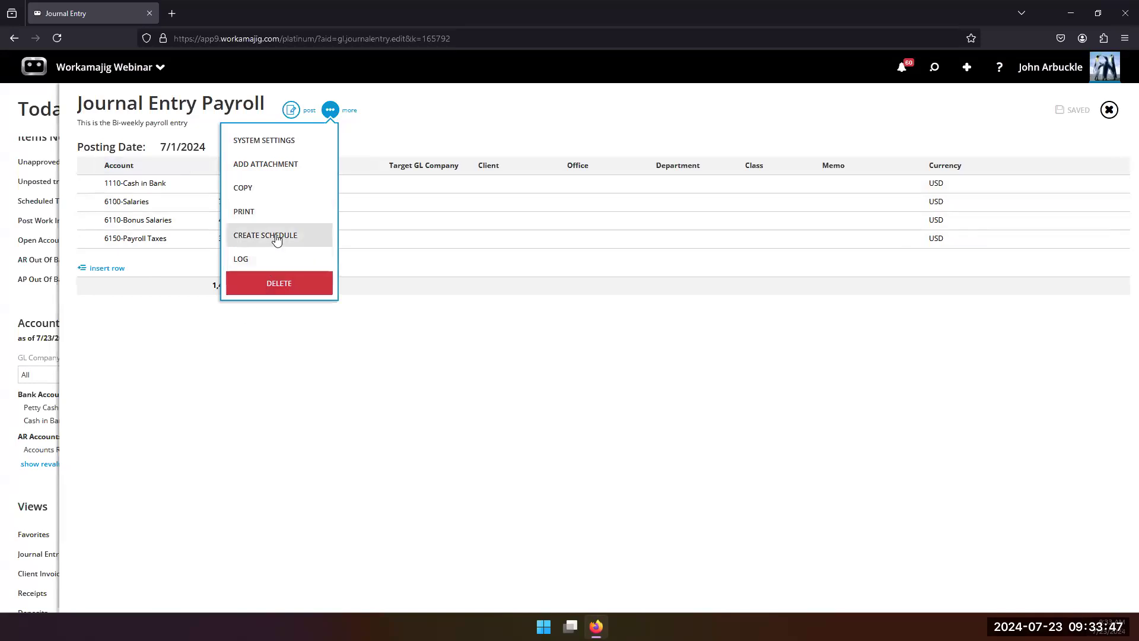
left_click(247, 367)
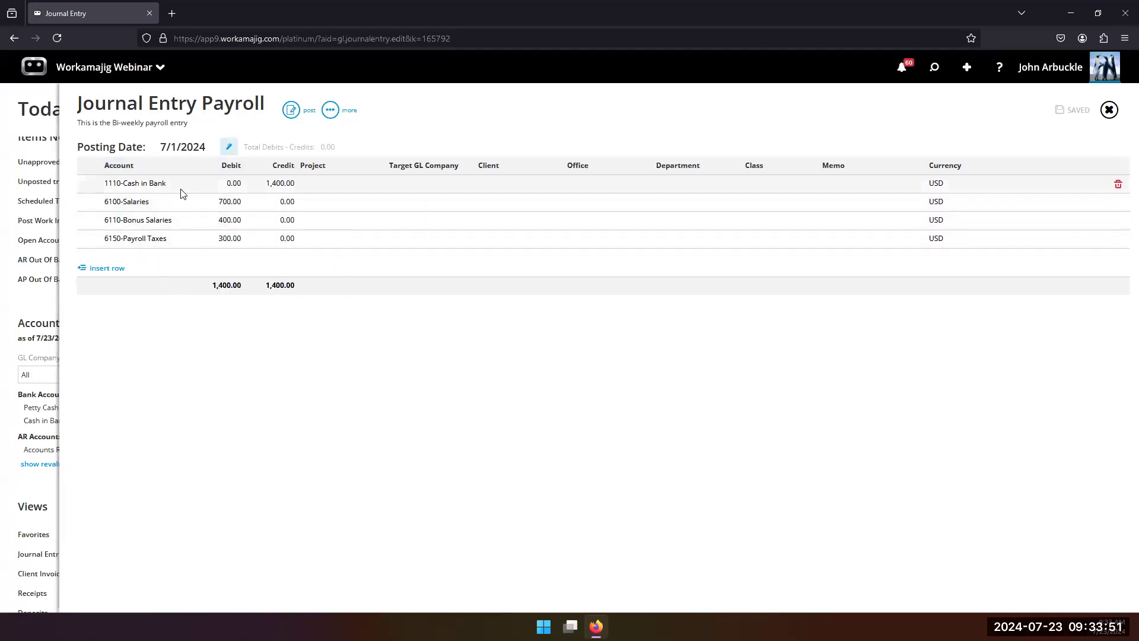
left_click(331, 111)
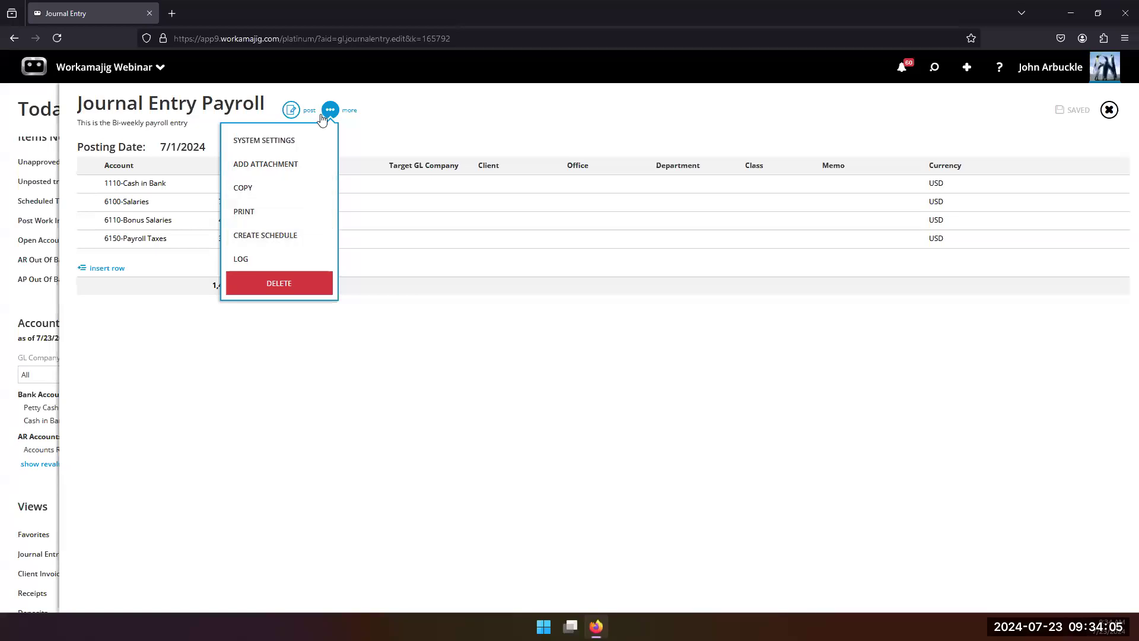
left_click(304, 237)
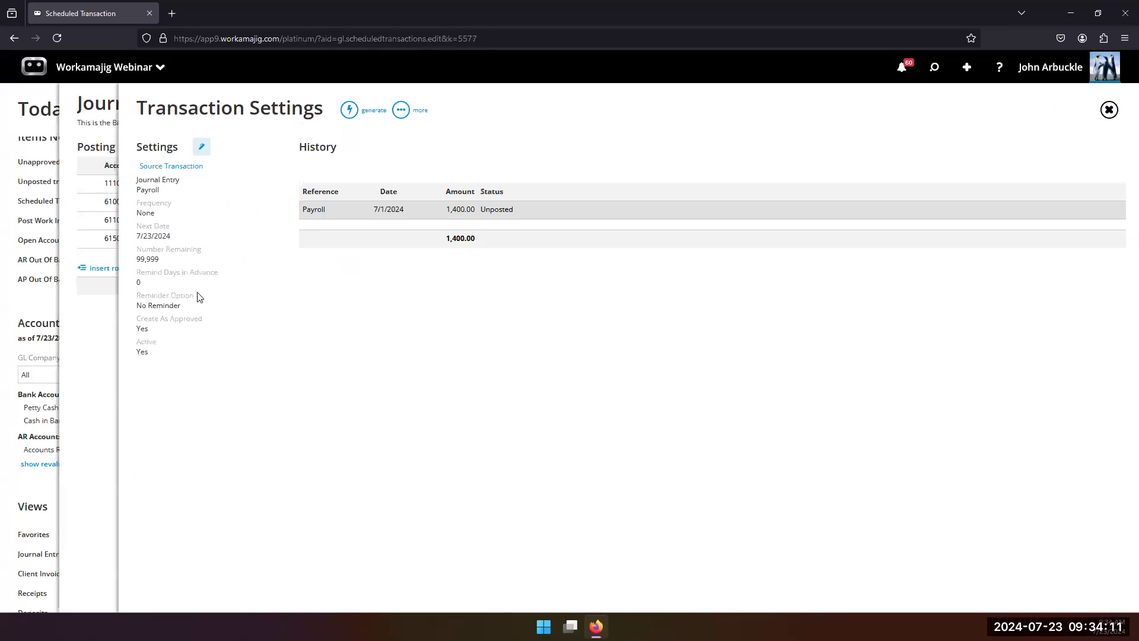
Step: Edit the schedule's settings, setting its frequency to Monthly and its next date to 8/1/2024
left_click(202, 149)
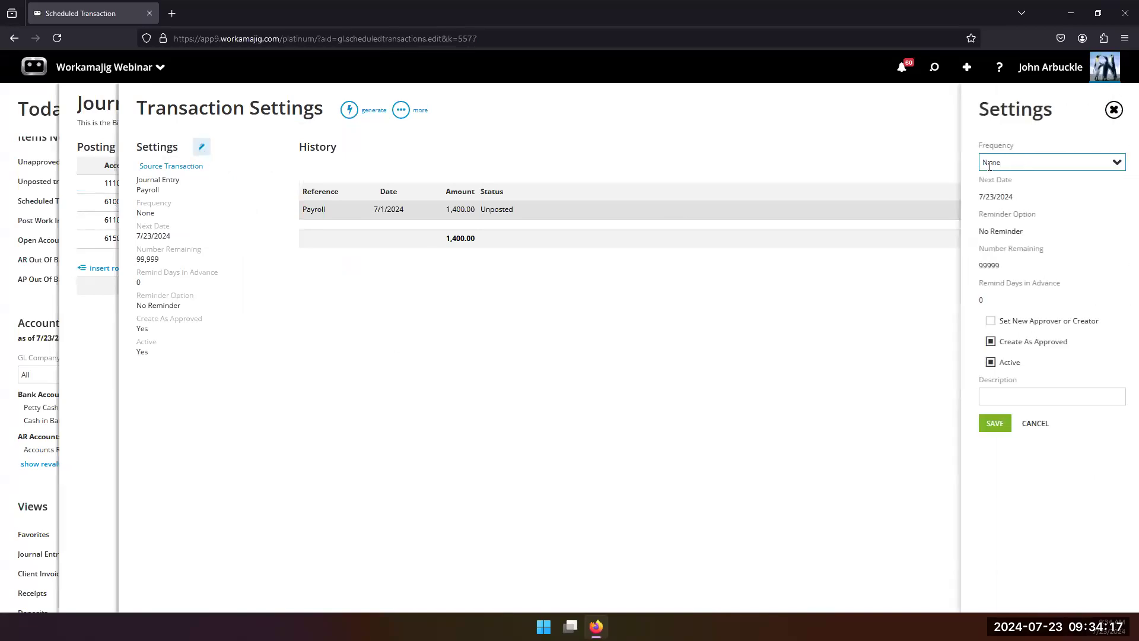
left_click(1111, 169)
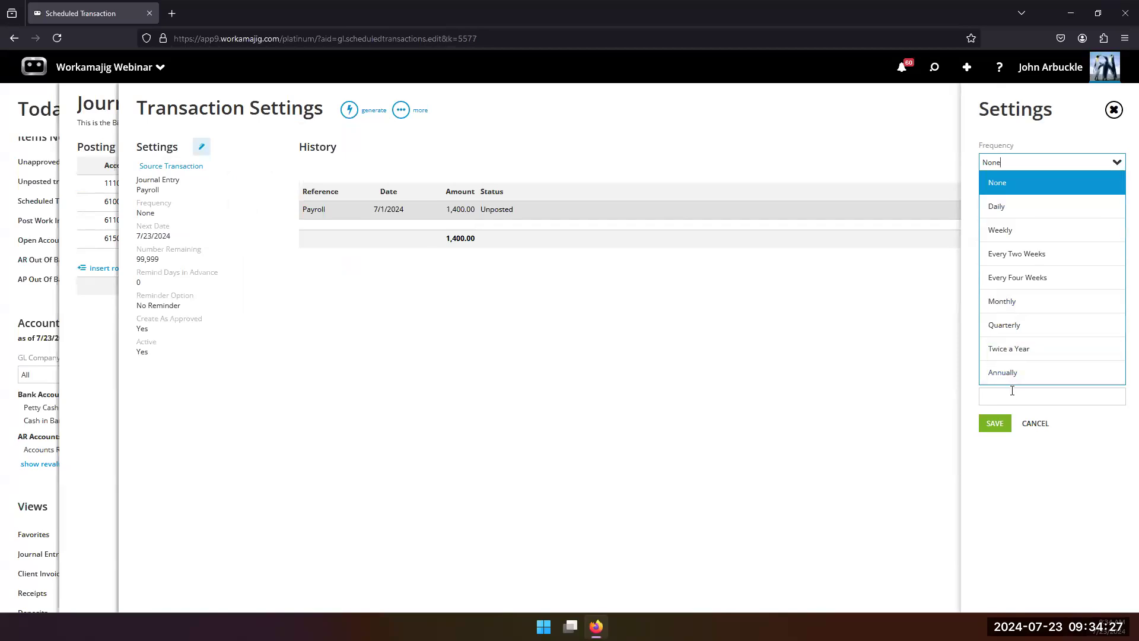
left_click(1007, 305)
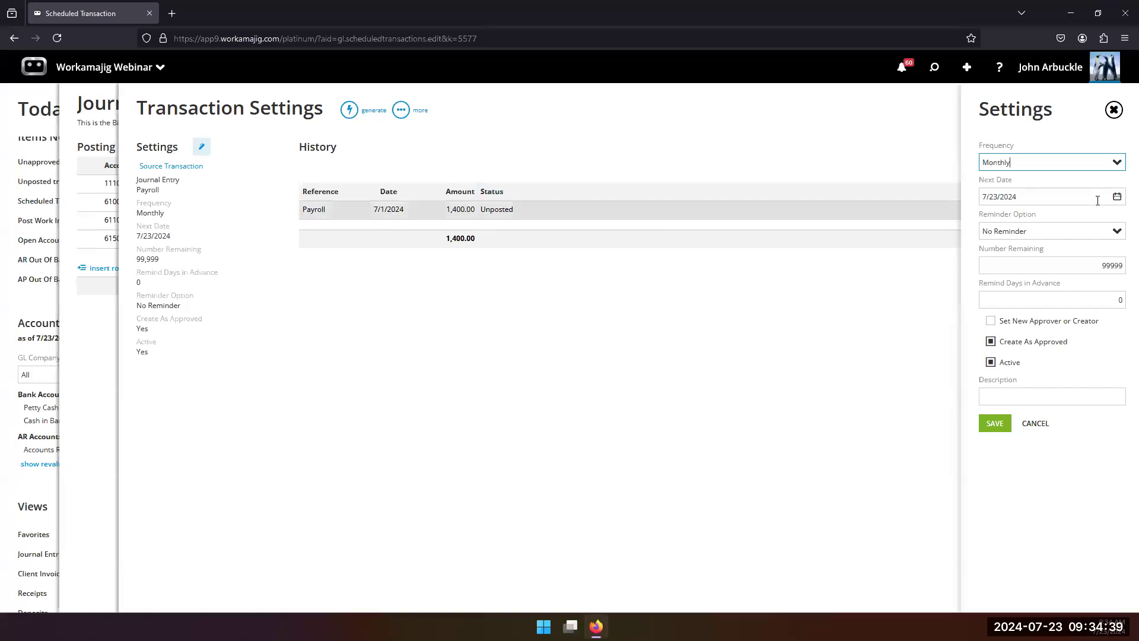
left_click(1119, 197)
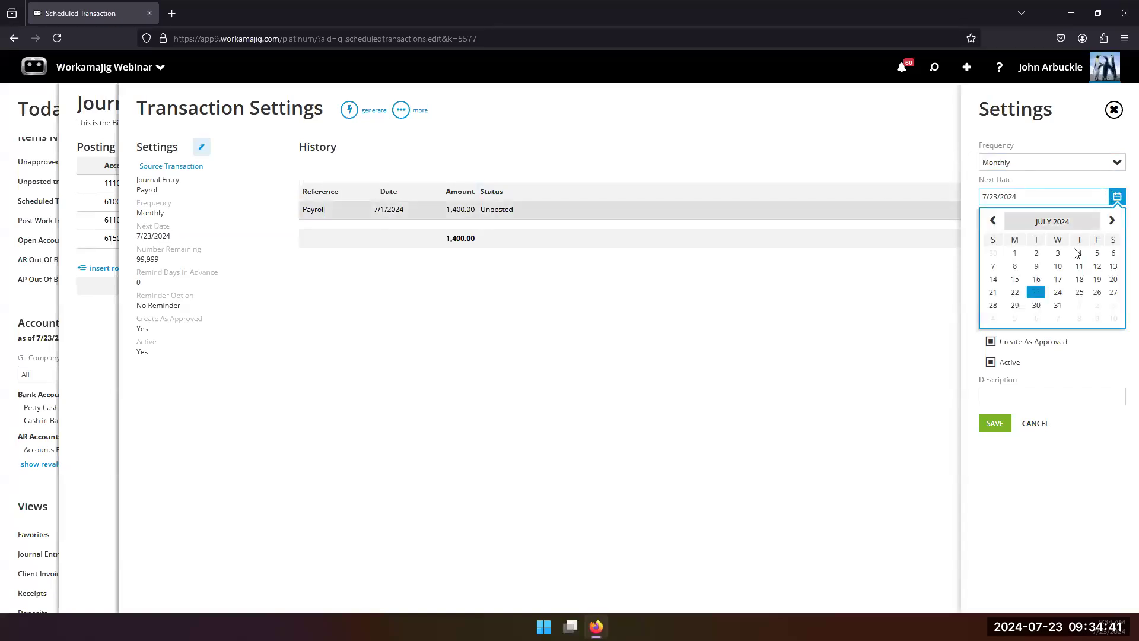
left_click(1078, 305)
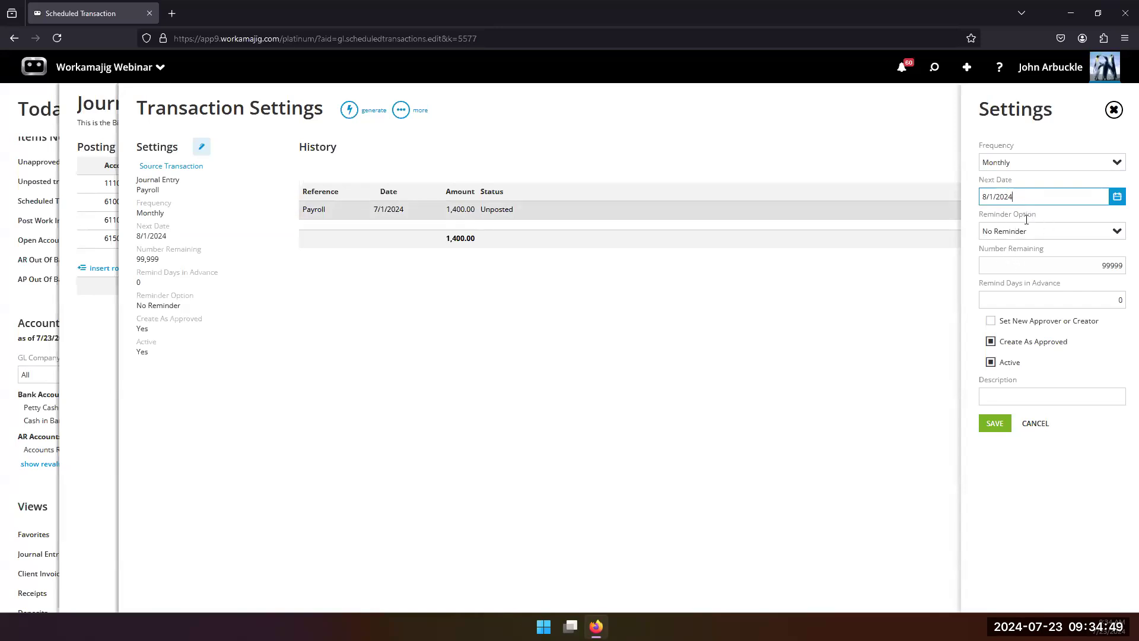
Step: Set the reminder option to Automatically Create, turn off Create As Approved and save the schedule settings
left_click(1117, 232)
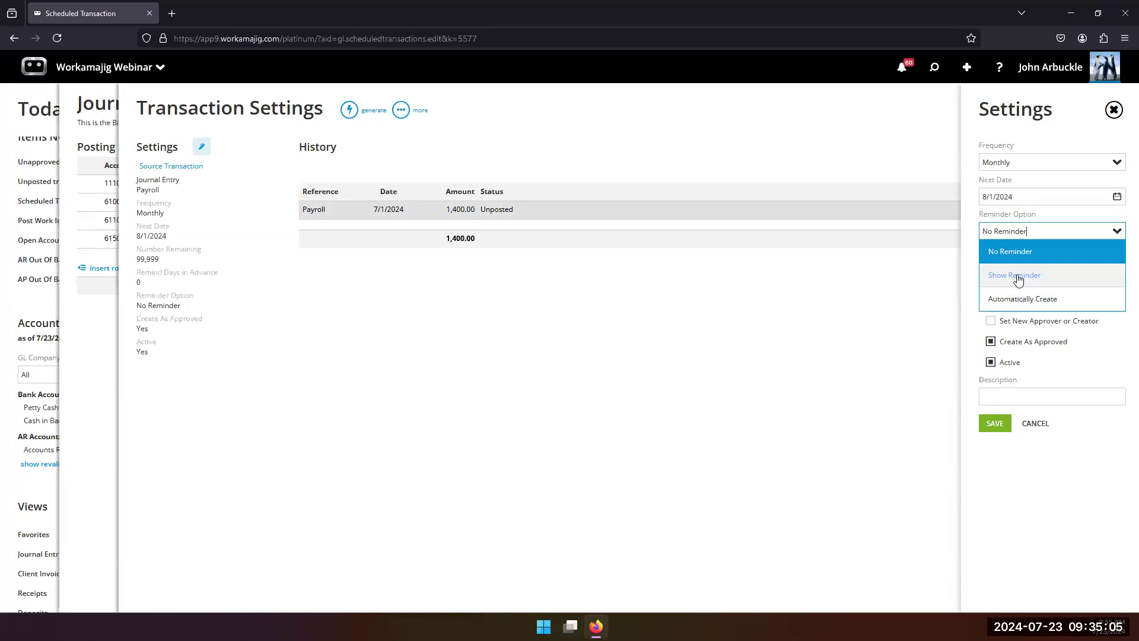
left_click(1012, 300)
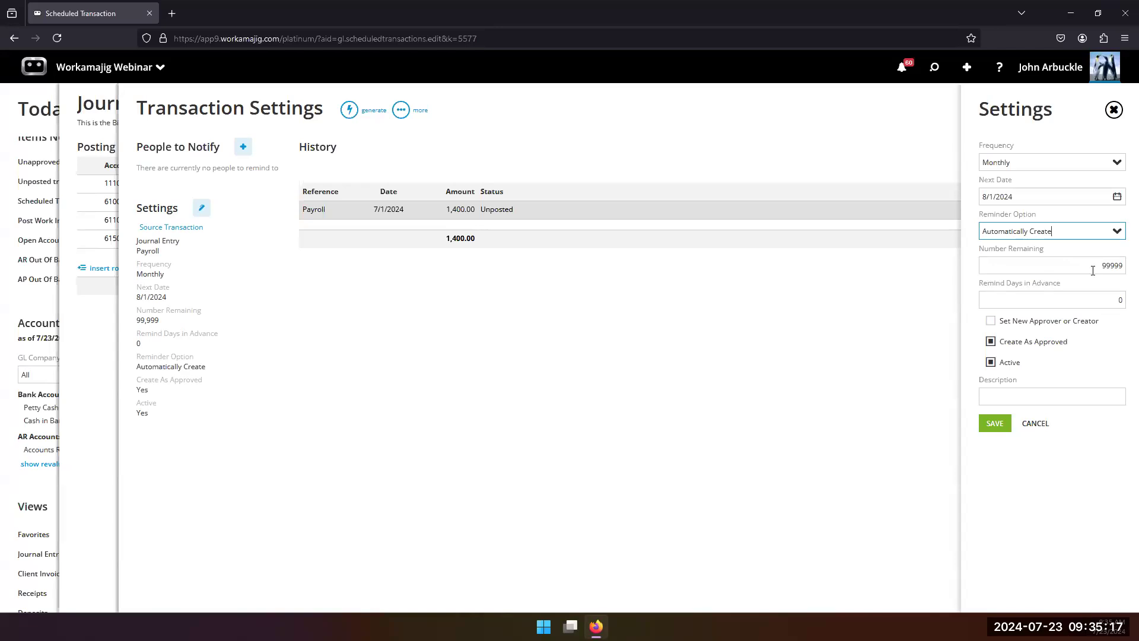
left_click_drag(1101, 260, 1125, 265)
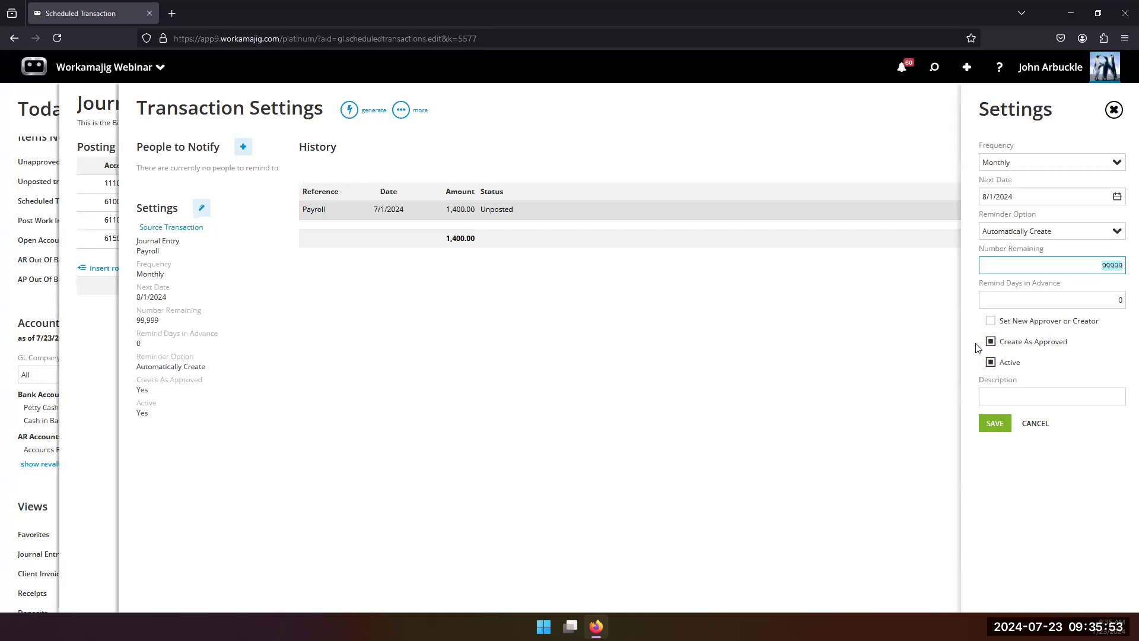
left_click(990, 342)
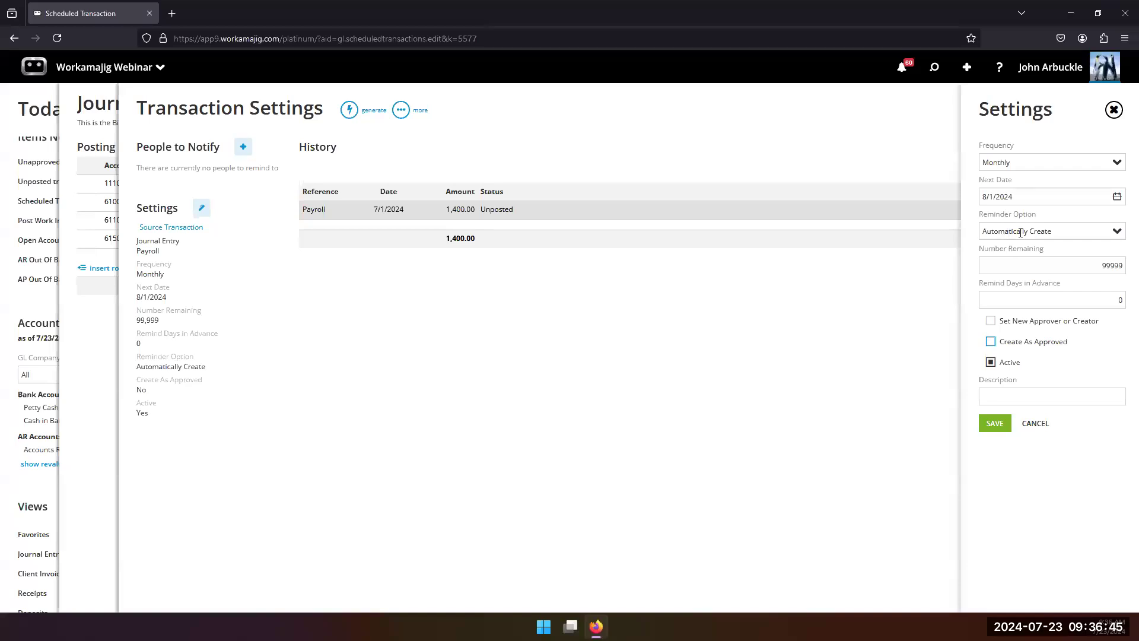
left_click(994, 425)
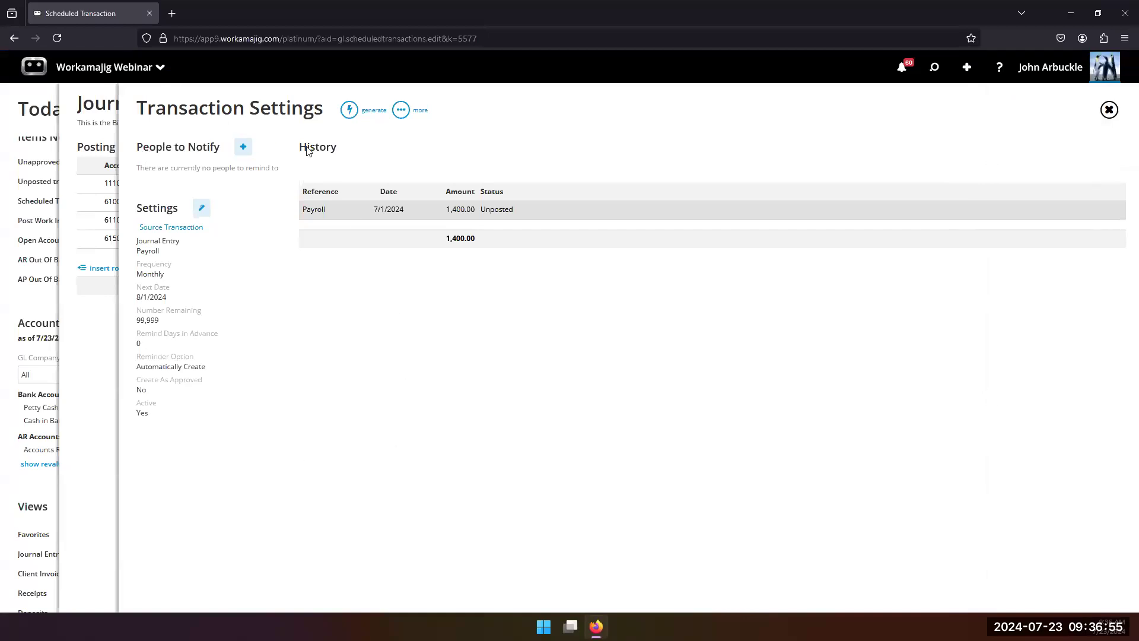
Step: View the people who could be notified about the scheduled transaction and the available people types, without adding anyone
left_click(242, 148)
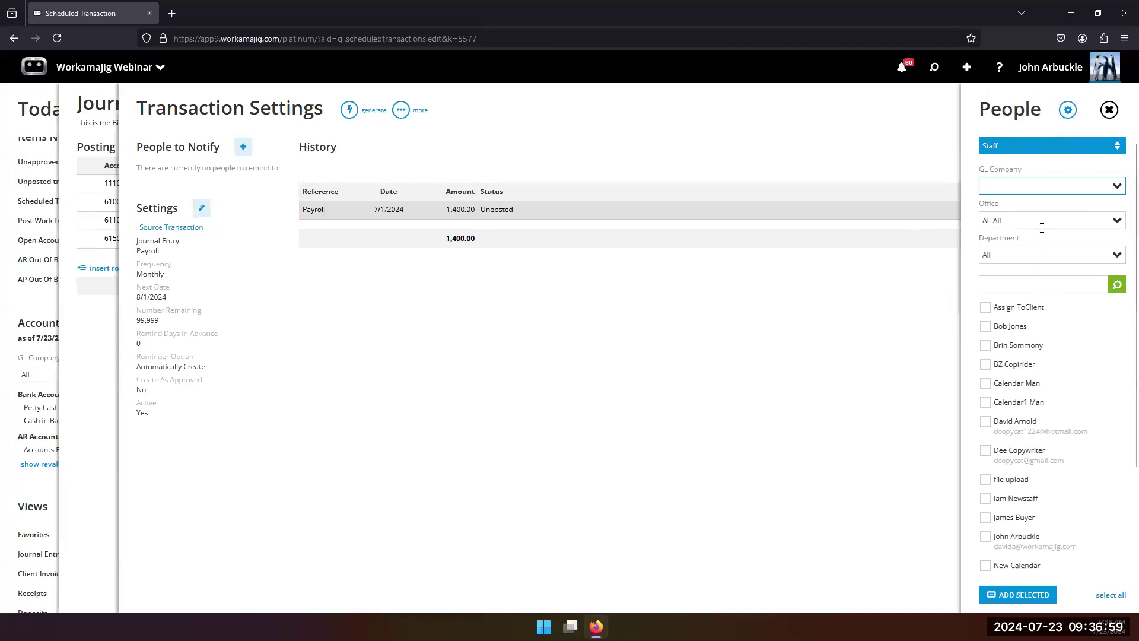
left_click(1077, 151)
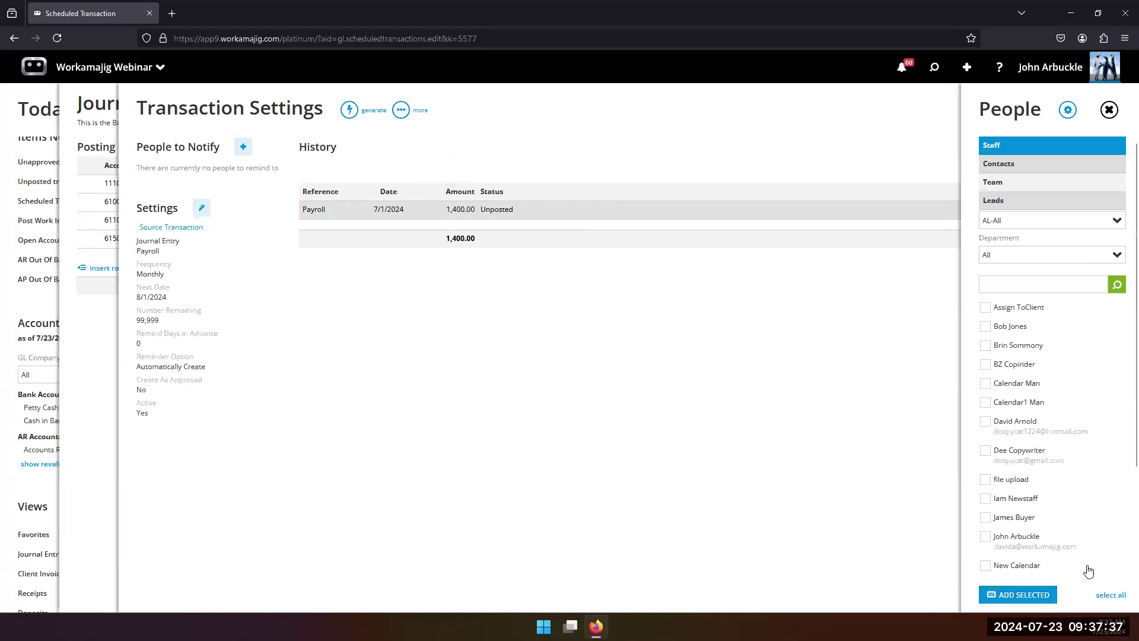
left_click(875, 500)
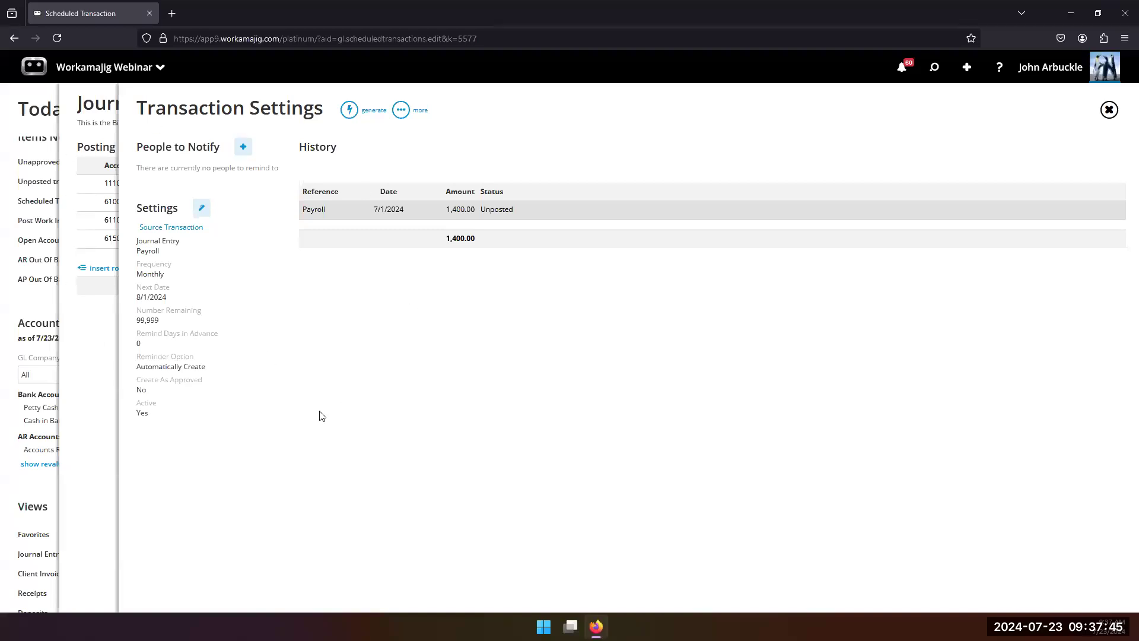
Step: Generate the next two monthly payroll journal entries from the schedule
left_click(348, 112)
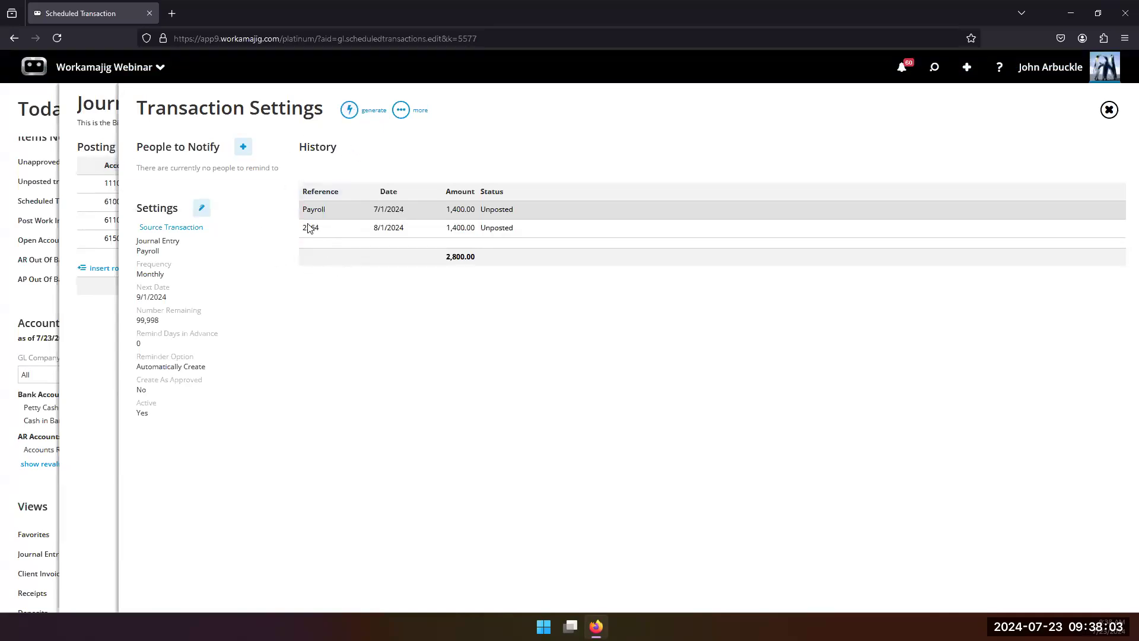
left_click(403, 208)
left_click(350, 112)
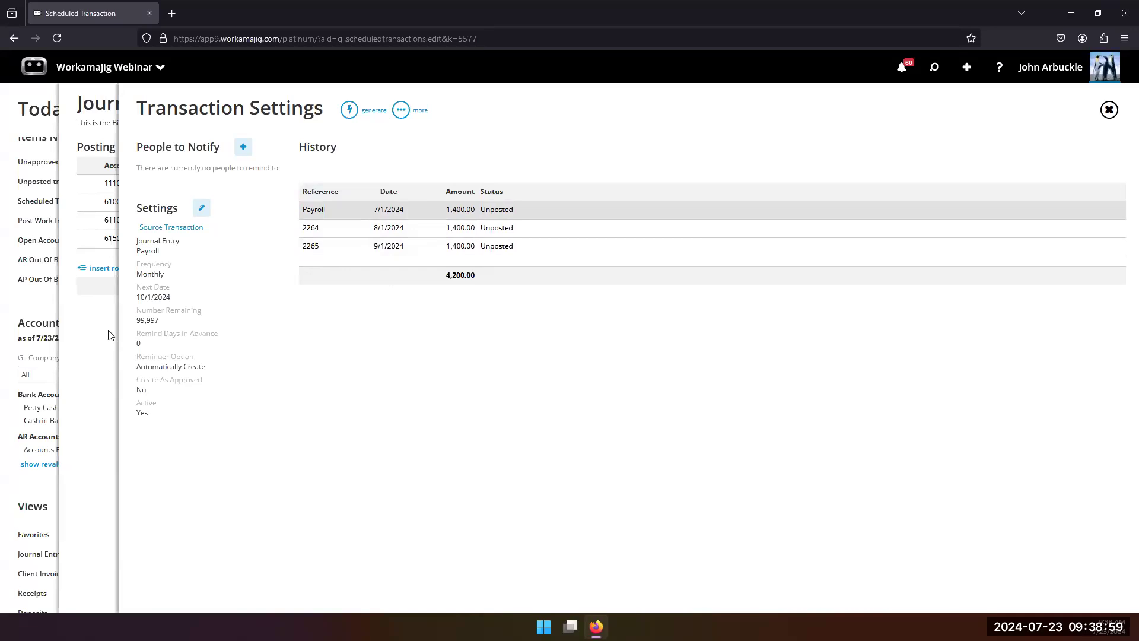
Step: Open the unposted transactions from the Today - Accounting page and collapse the Client Invoices group
left_click(34, 303)
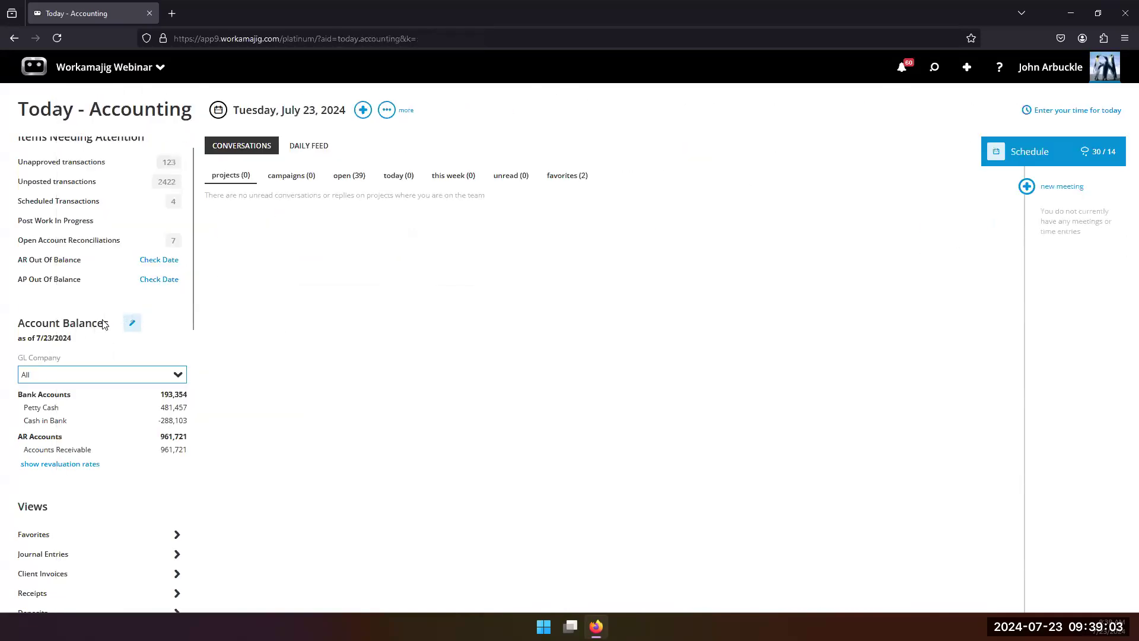
scroll(83, 329, "down", 2)
scroll(82, 326, "up", 2)
scroll(89, 308, "up", 1)
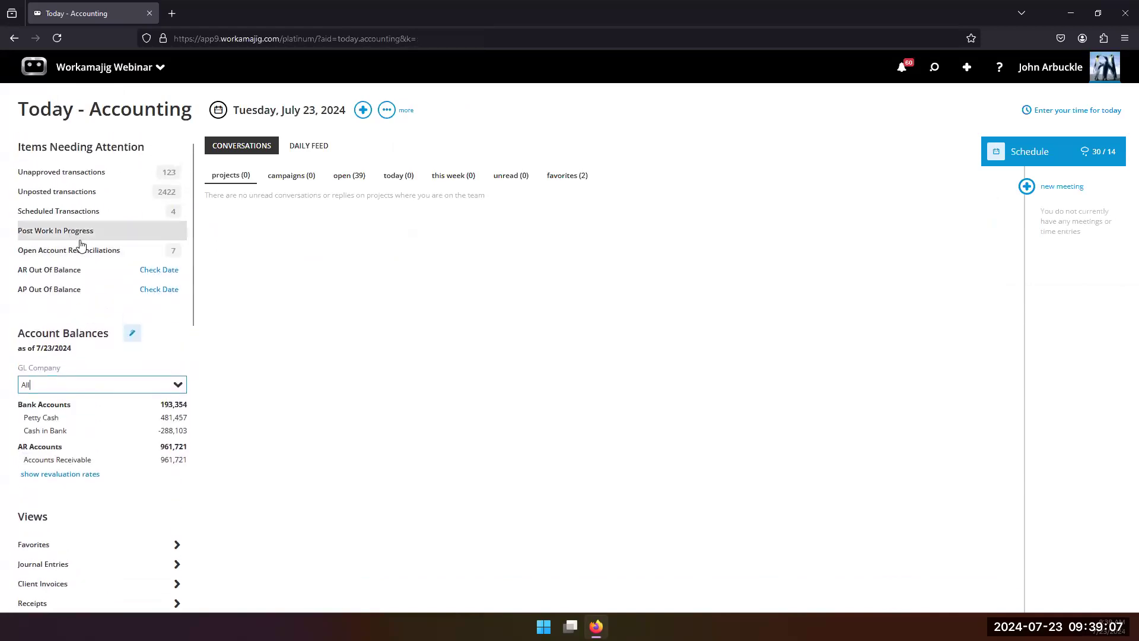
left_click(65, 193)
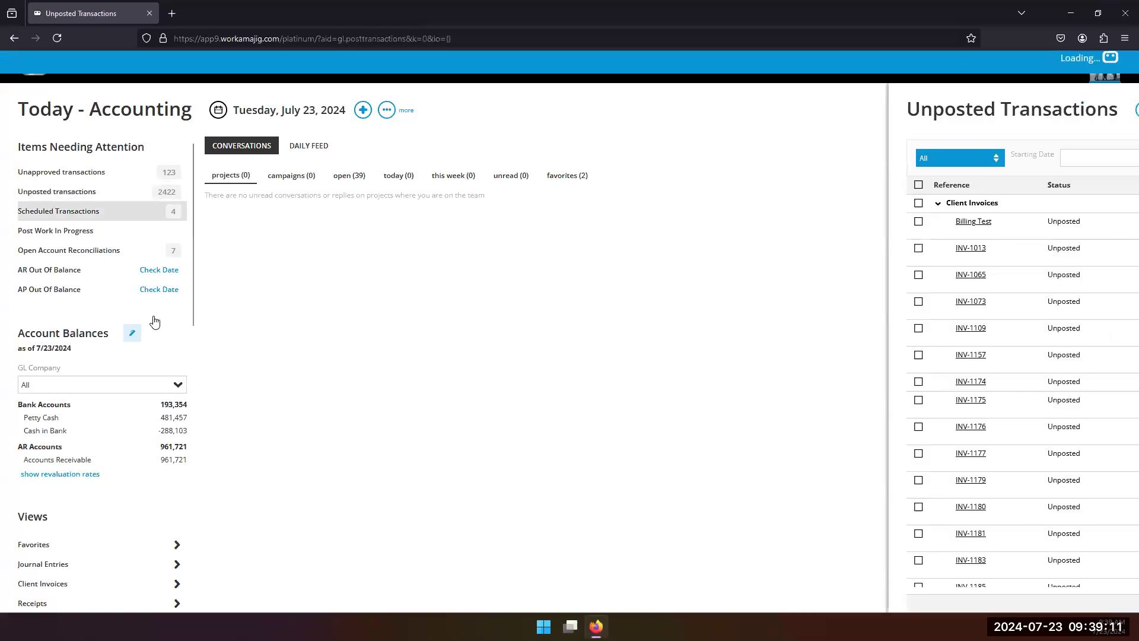
left_click(108, 203)
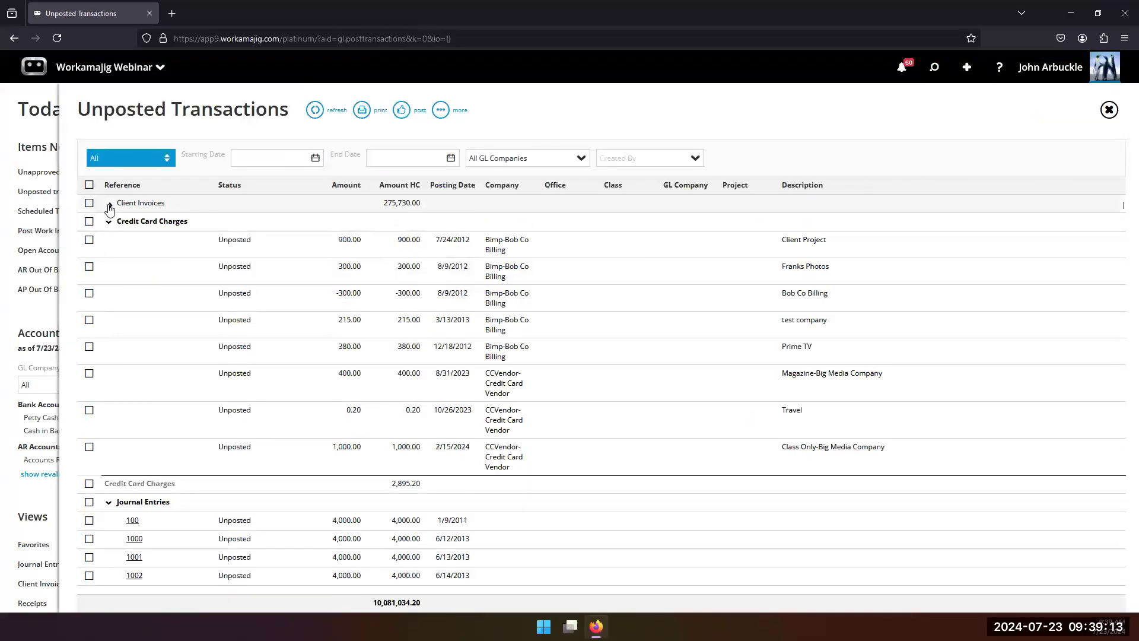
Step: Look through the unposted journal entries for the generated payroll entries
scroll(146, 469, "down", 15)
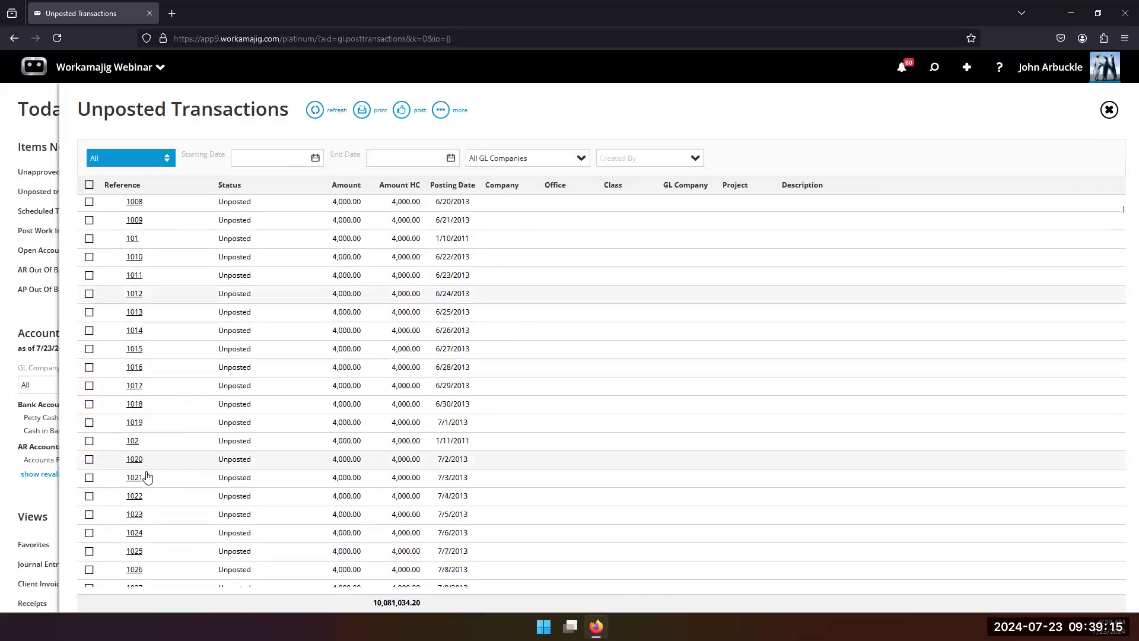
scroll(151, 484, "down", 20)
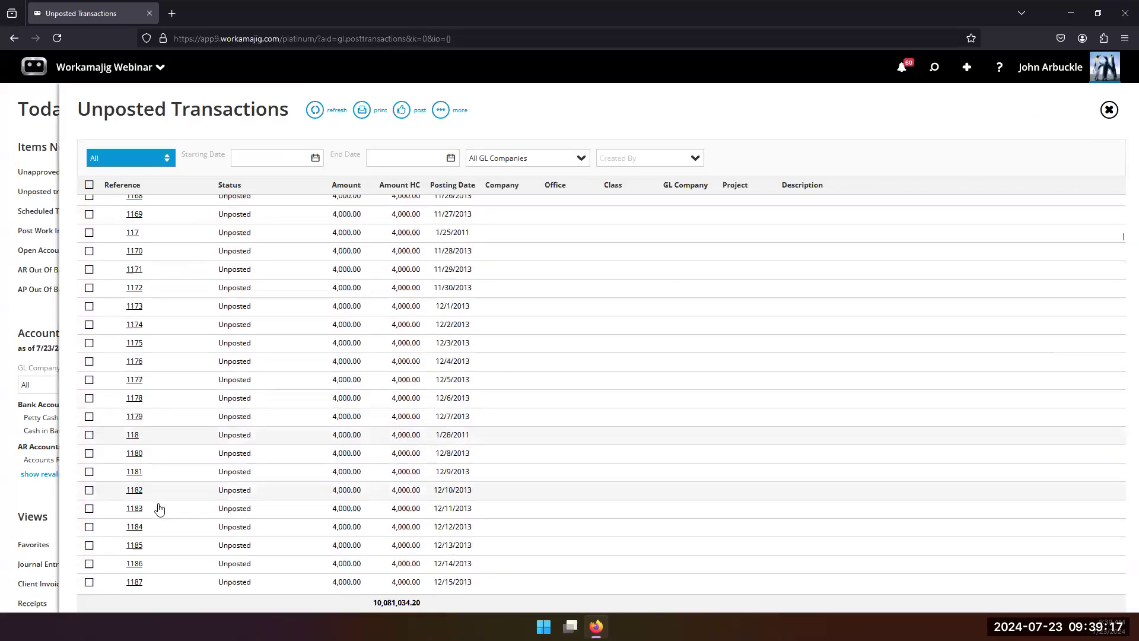
scroll(156, 481, "down", 20)
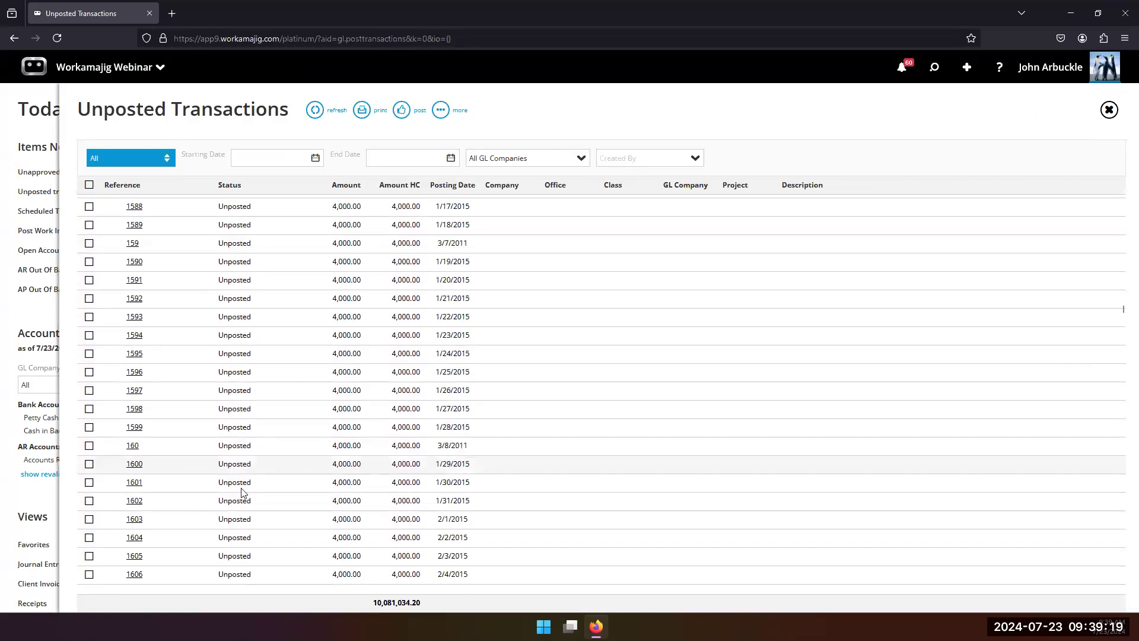
scroll(210, 514, "down", 20)
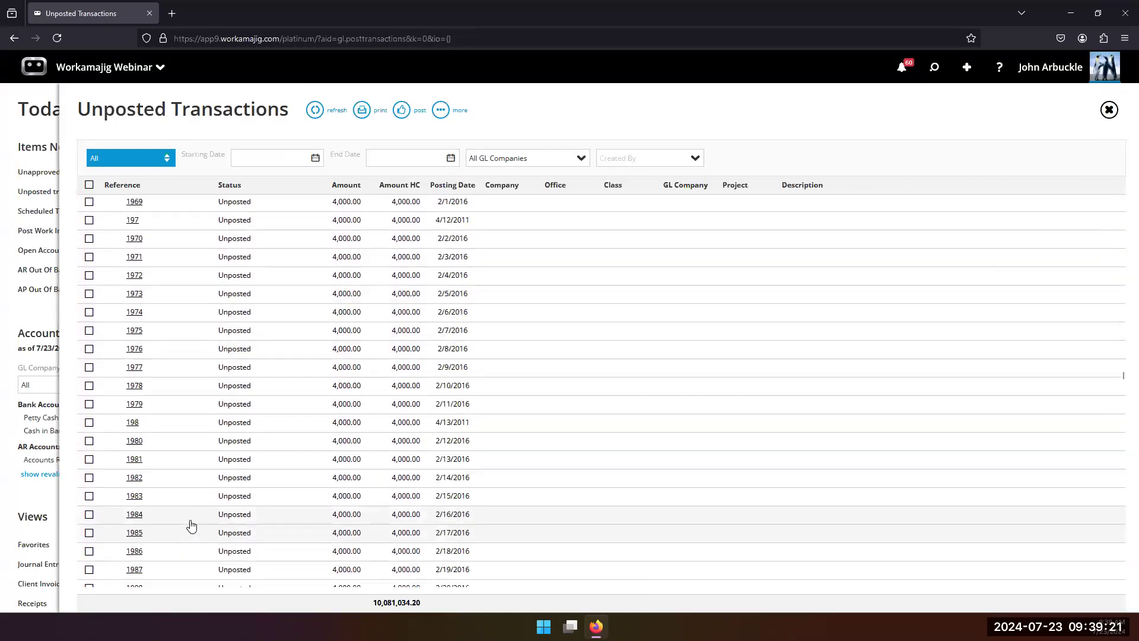
scroll(210, 523, "down", 20)
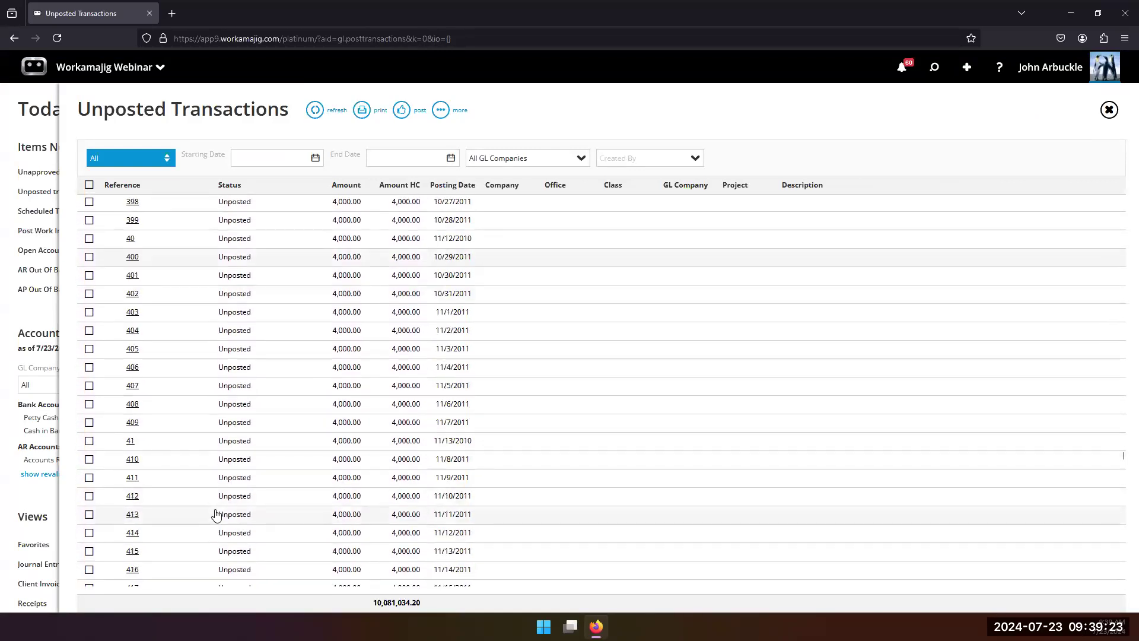
scroll(225, 515, "down", 3)
scroll(230, 516, "down", 15)
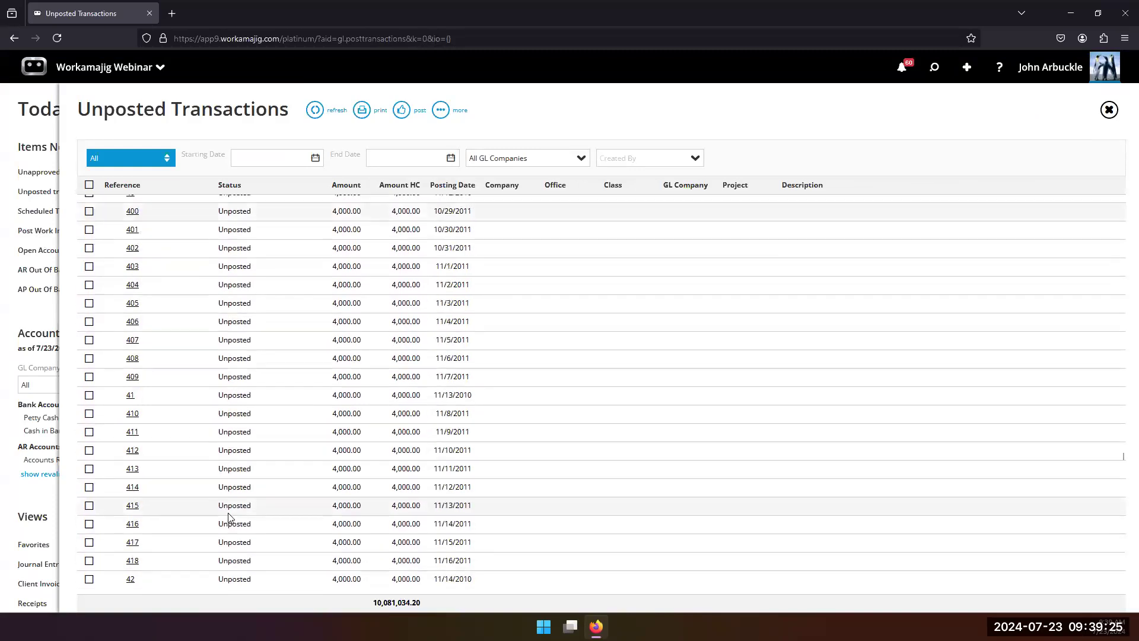
scroll(218, 520, "down", 20)
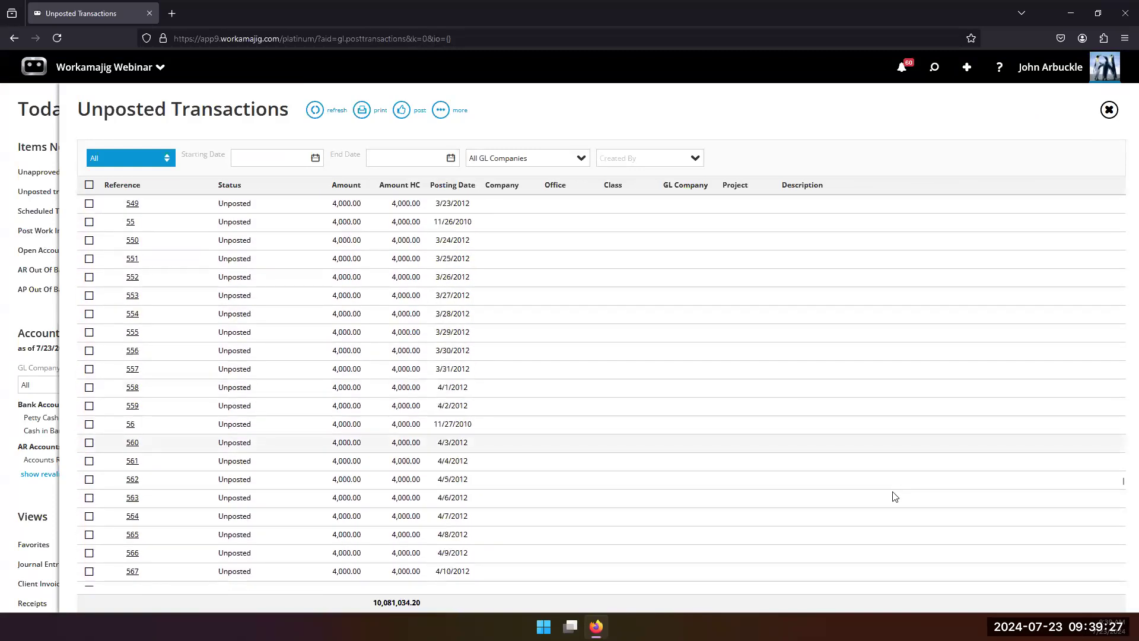
scroll(1122, 486, "down", 15)
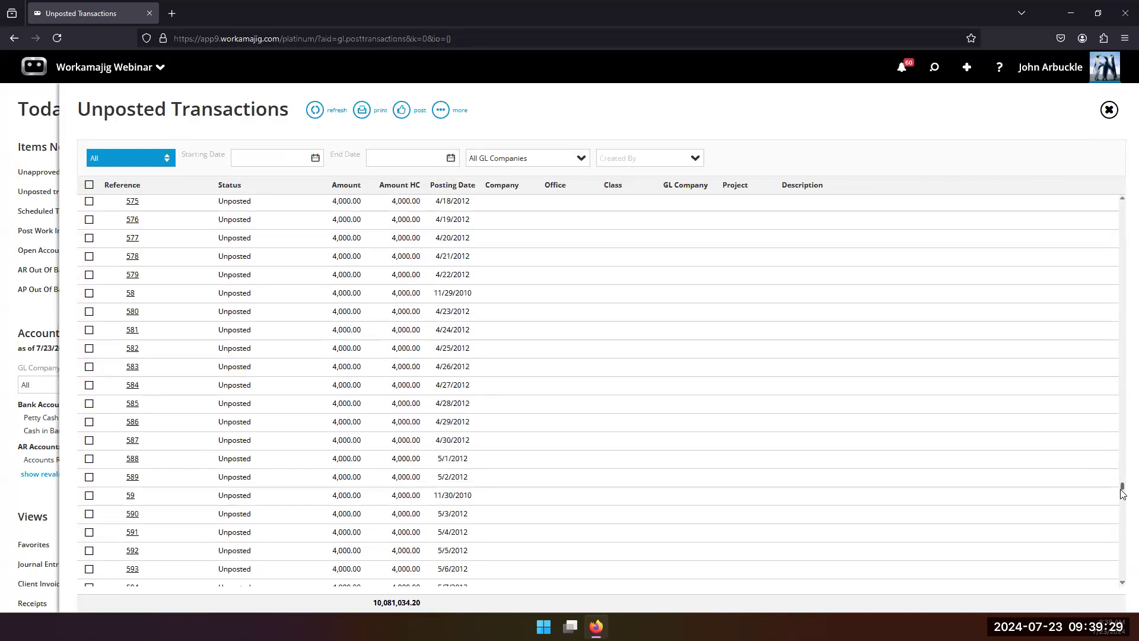
Step: Filter the unposted transactions with a starting date of 7/1/2024
left_click(315, 158)
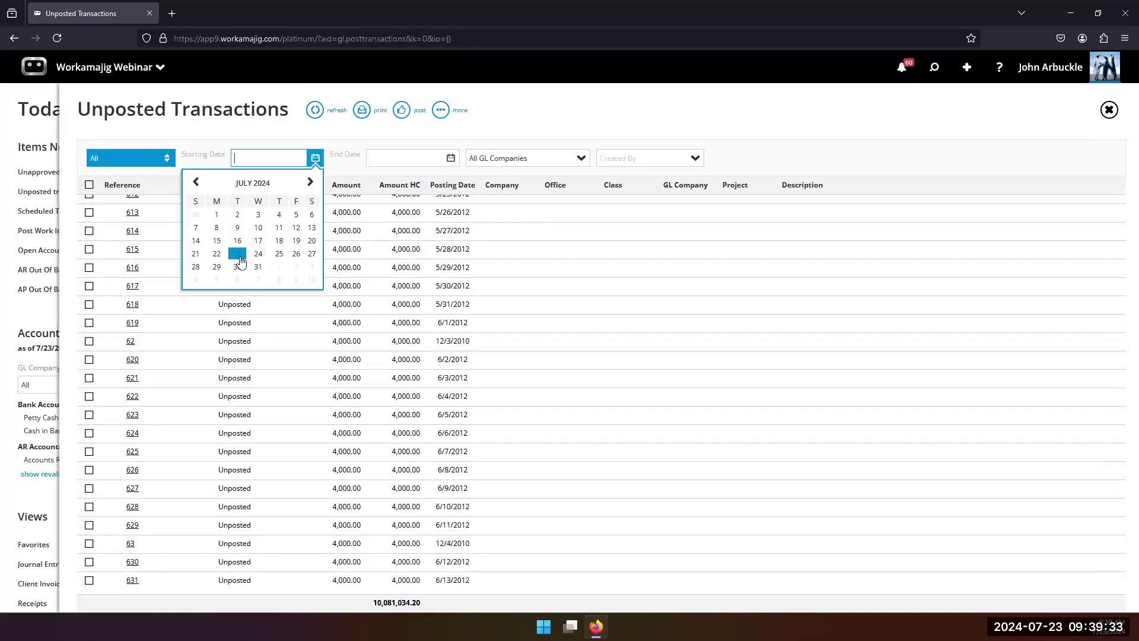
left_click(216, 215)
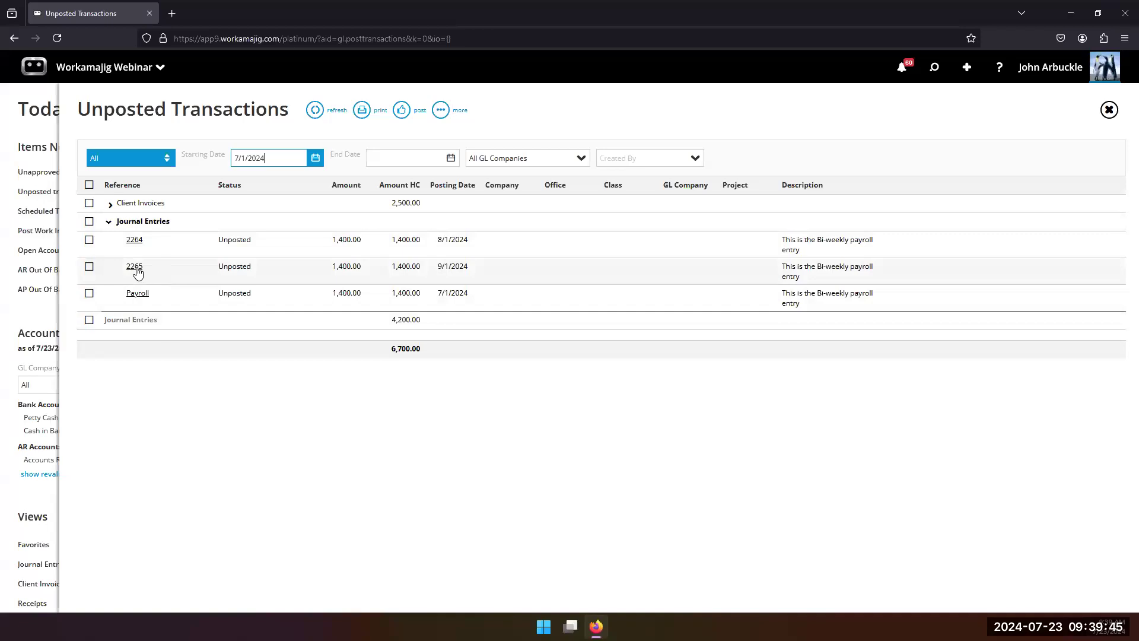
Step: In unposted journal entry 2264, set the 1110-Cash in Bank credit to 1,500.00 and the 6100-Salaries debit to 800.00
left_click(133, 242)
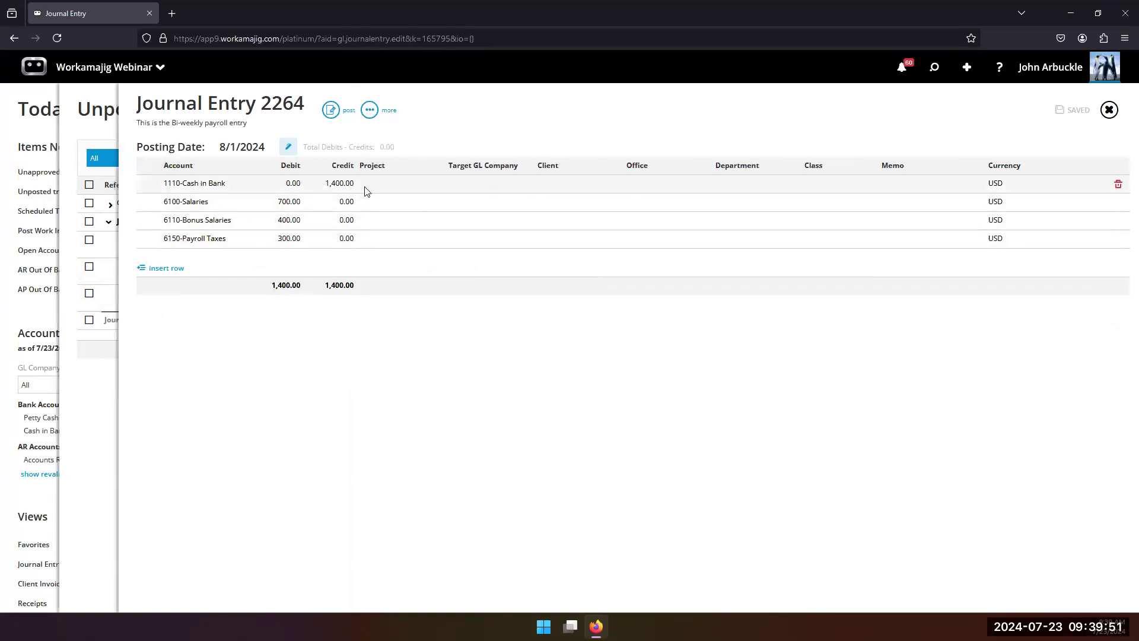
left_click(334, 189)
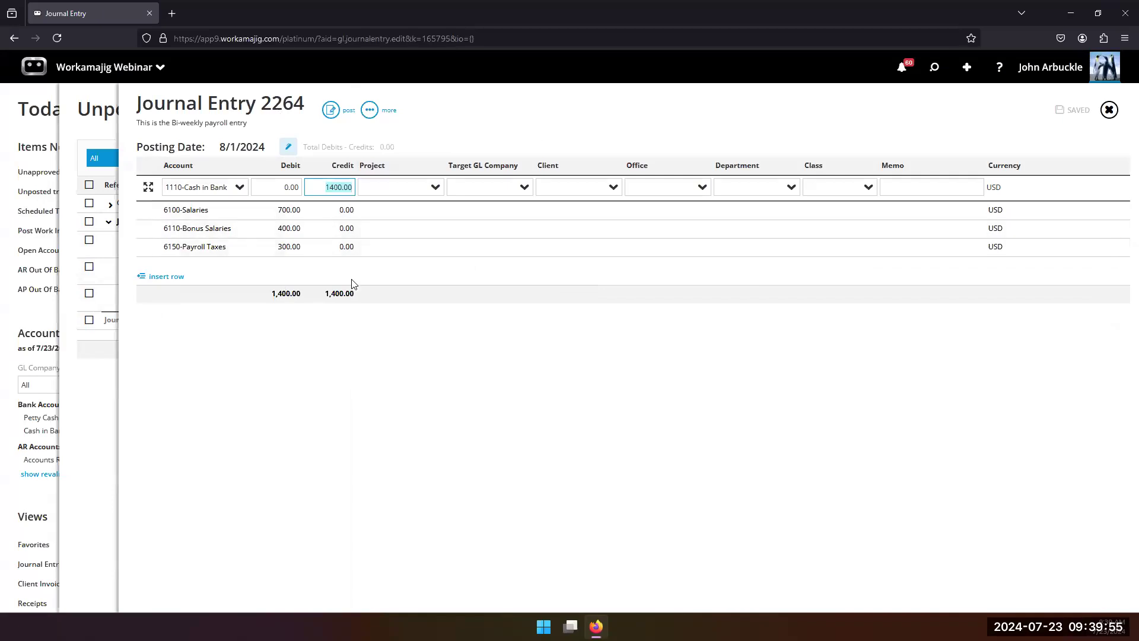
type("15")
left_click(284, 209)
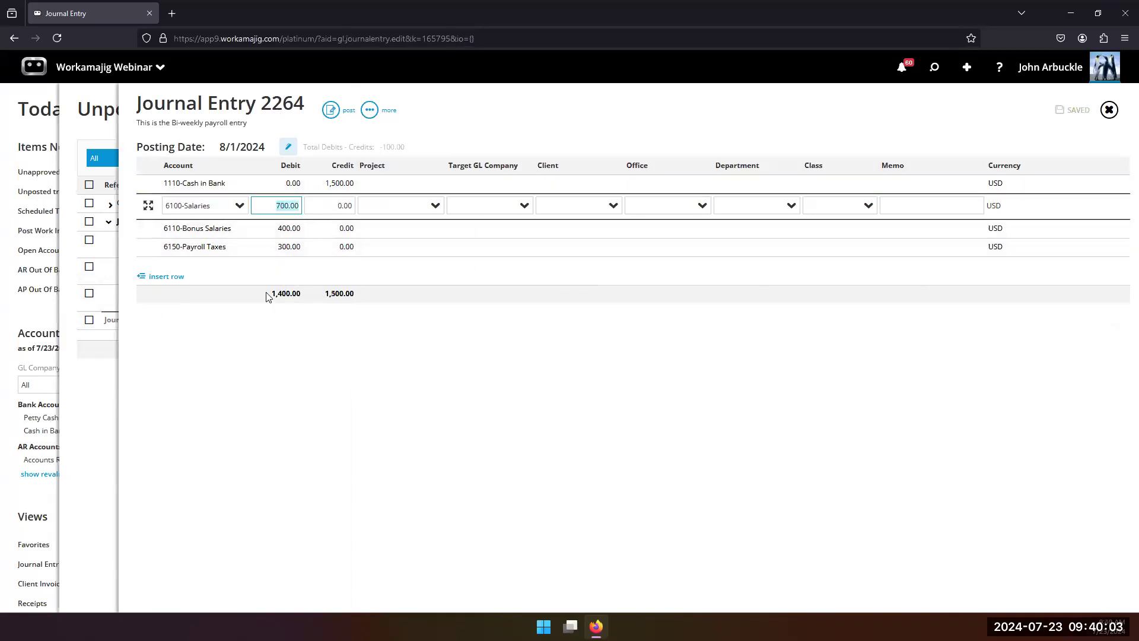
type("8")
left_click(260, 335)
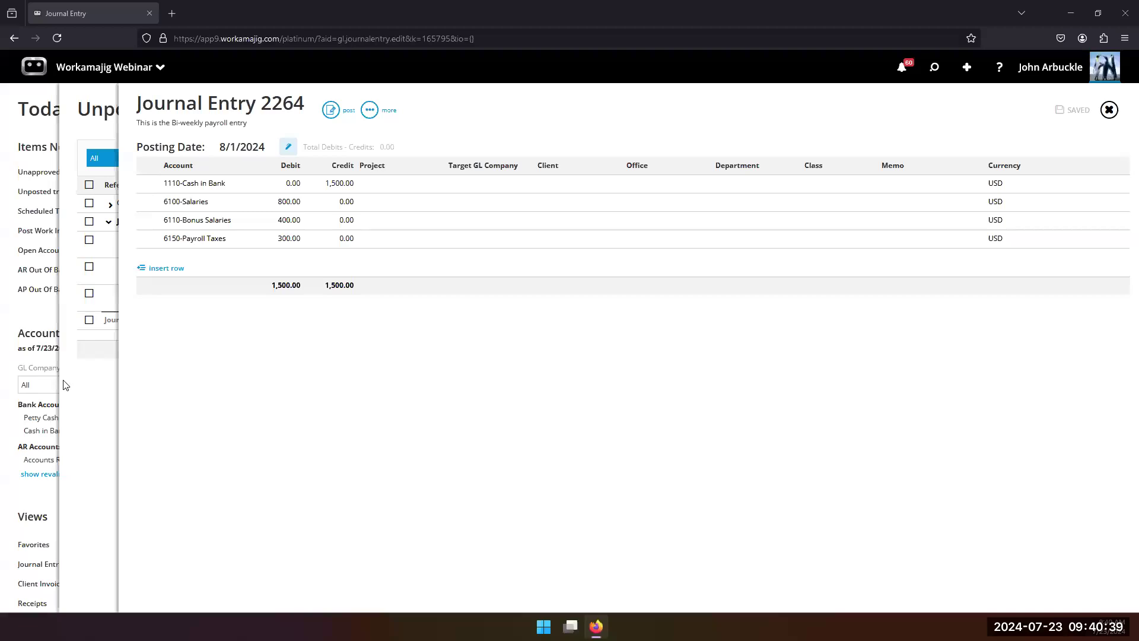
Step: Return to the unposted transactions, reopen journal entry 2264 and post it
left_click(81, 396)
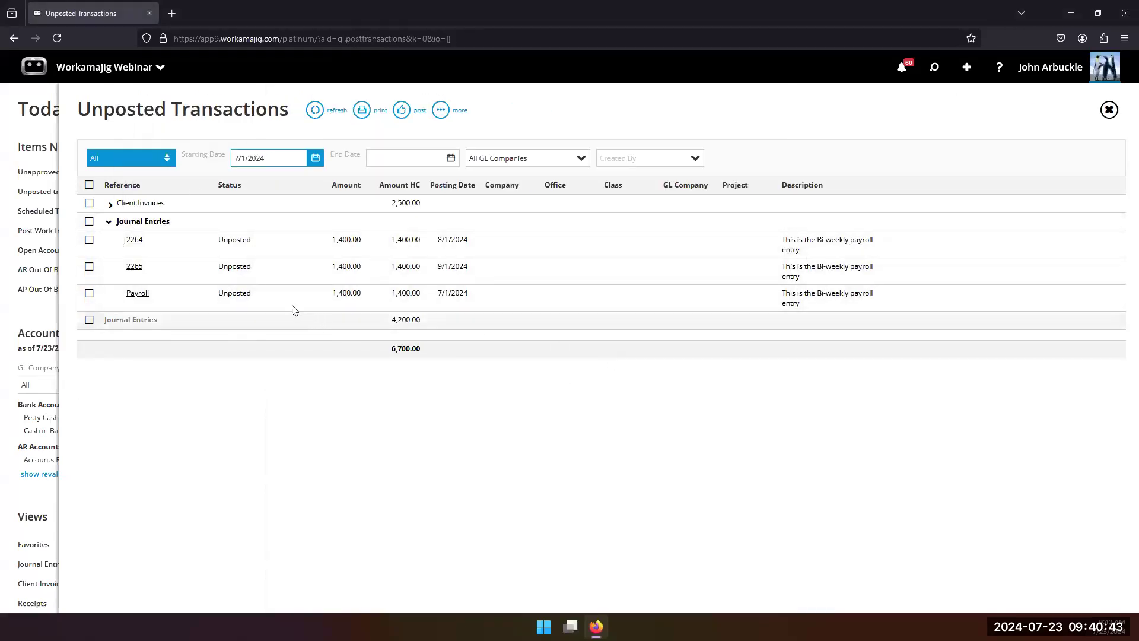
left_click(134, 240)
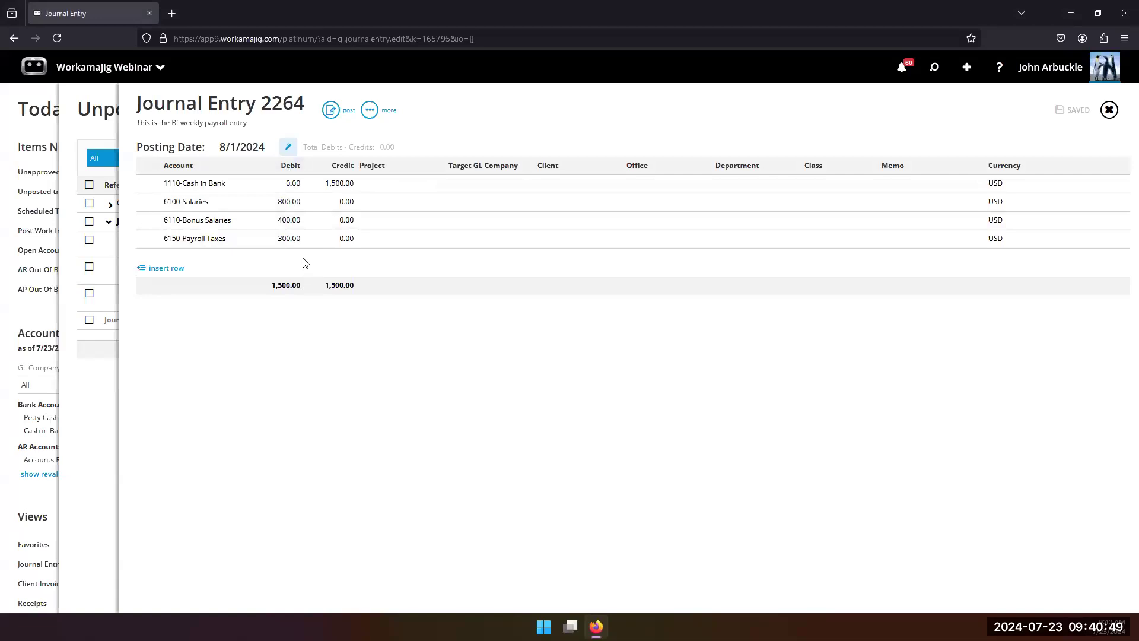
left_click(327, 118)
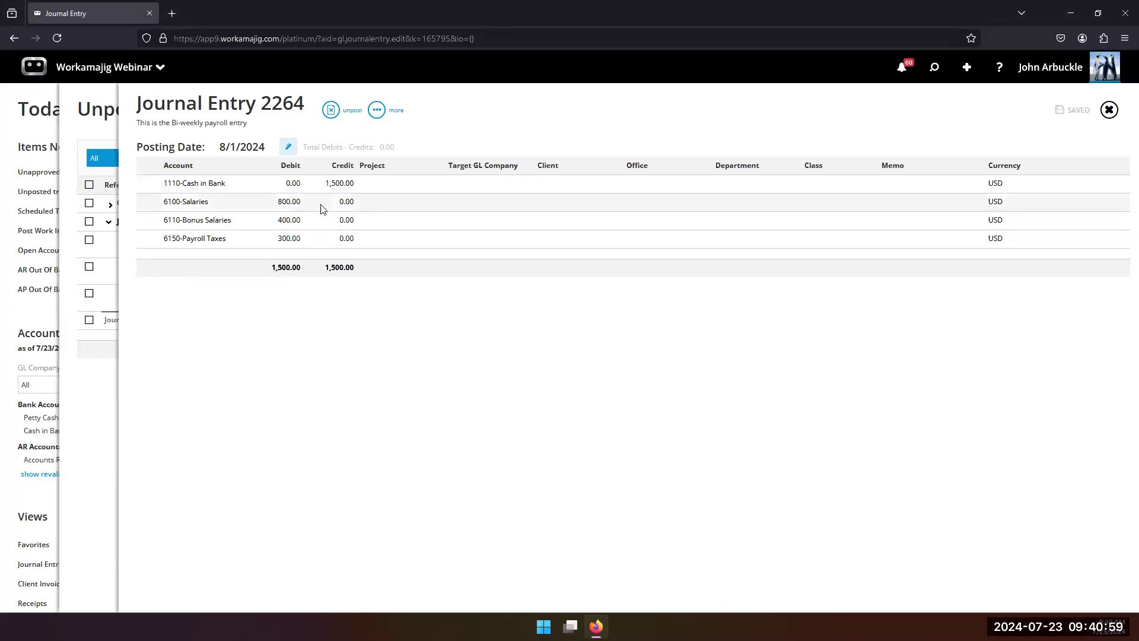
Step: Check the posted journal entry's additional schedule actions, and return to the Today - Accounting page
left_click(378, 111)
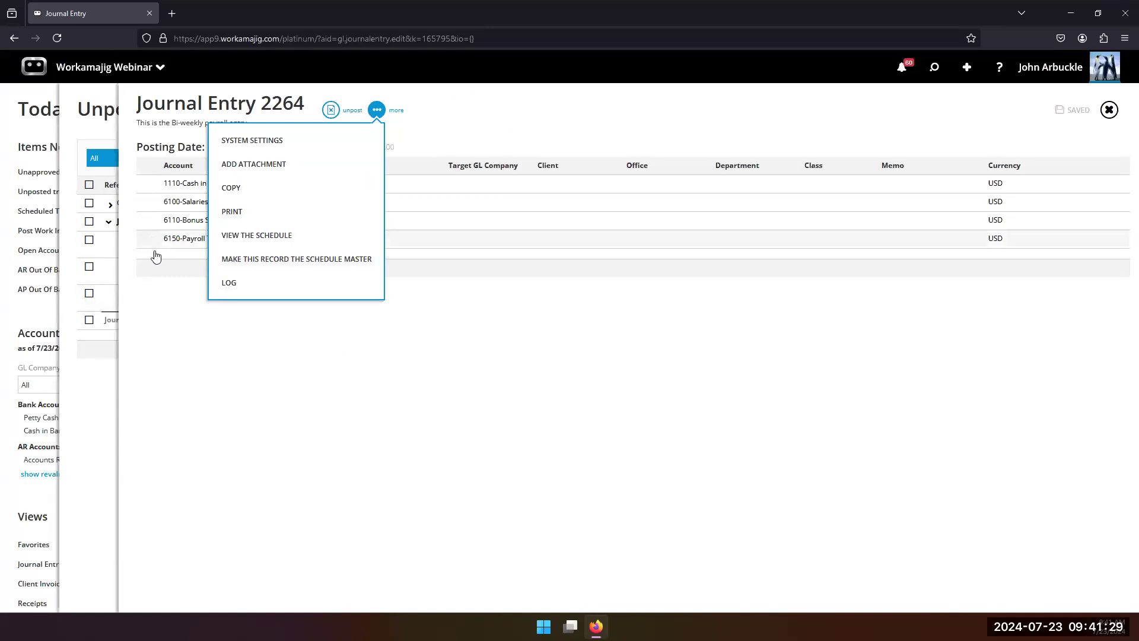
left_click(96, 411)
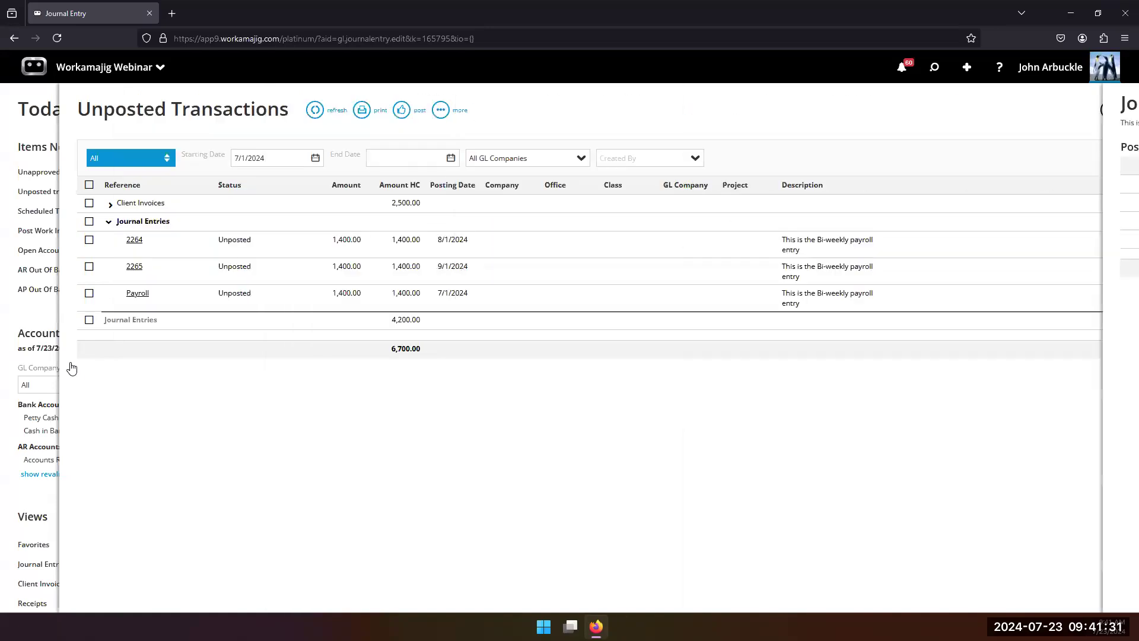
left_click(50, 322)
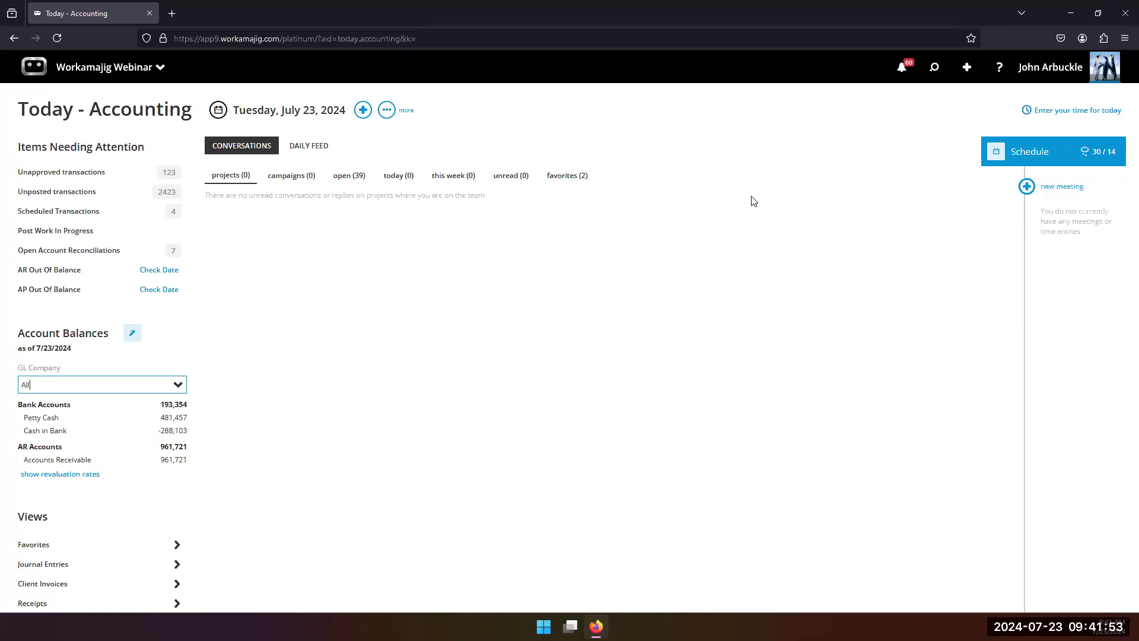
Step: Start a new payment to vendor BMC-Big Media Company with a check amount of 2500.00
left_click(968, 69)
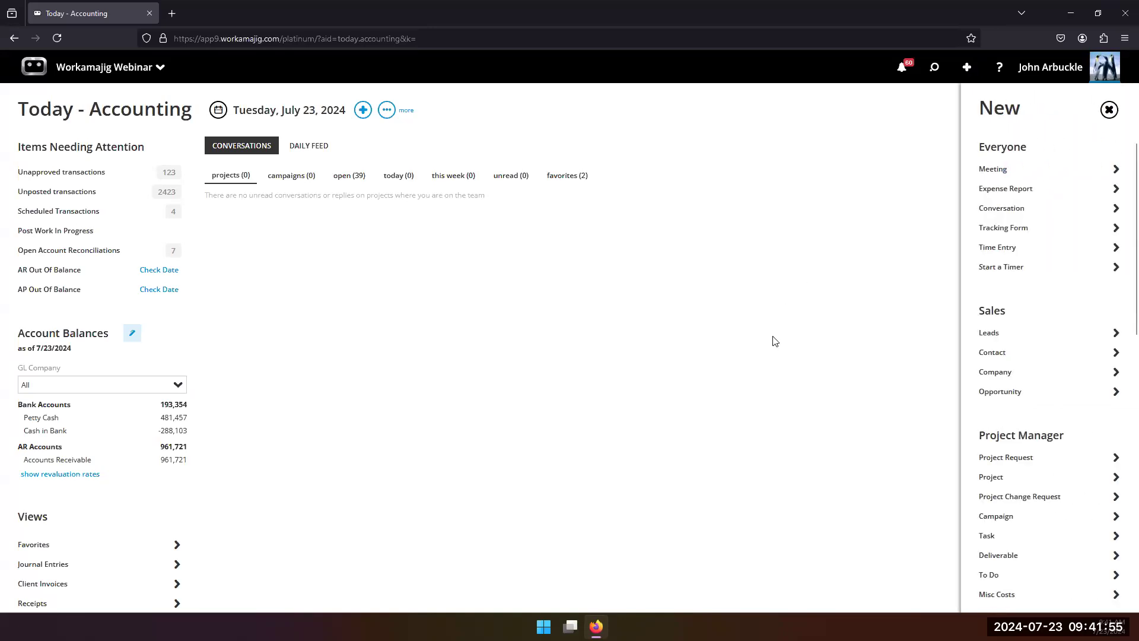
scroll(1012, 384, "down", 9)
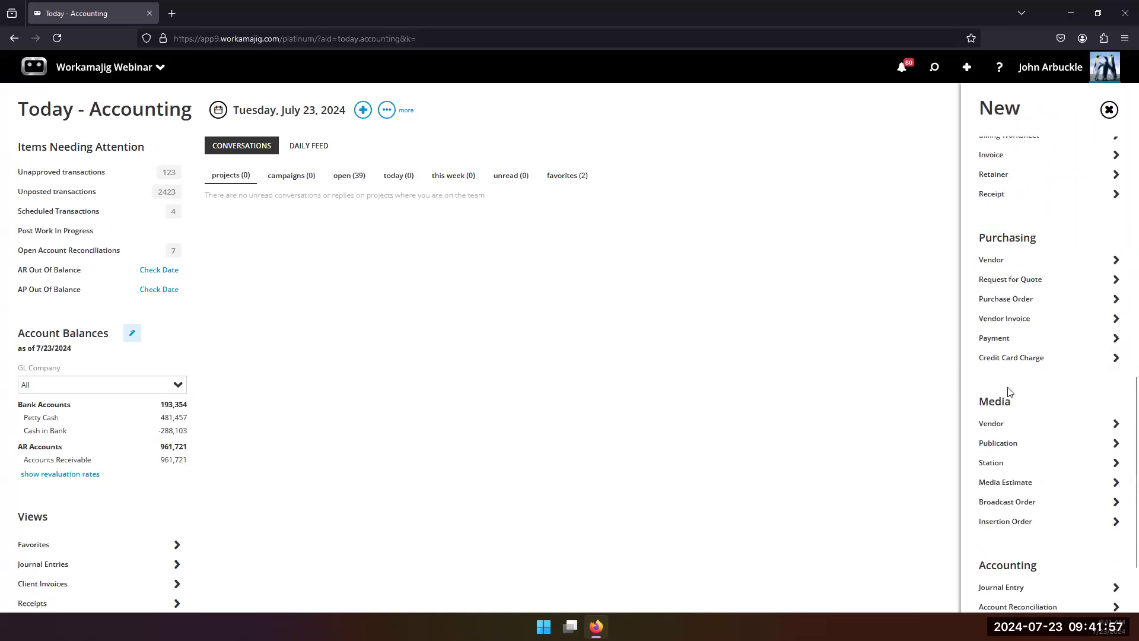
left_click(1005, 346)
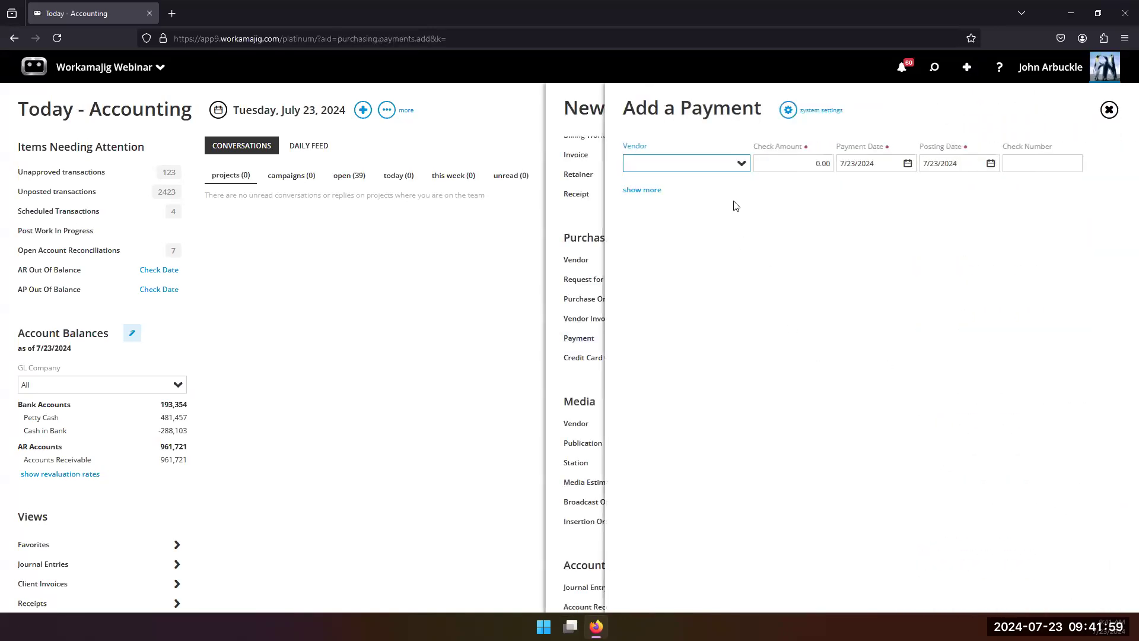
left_click(741, 164)
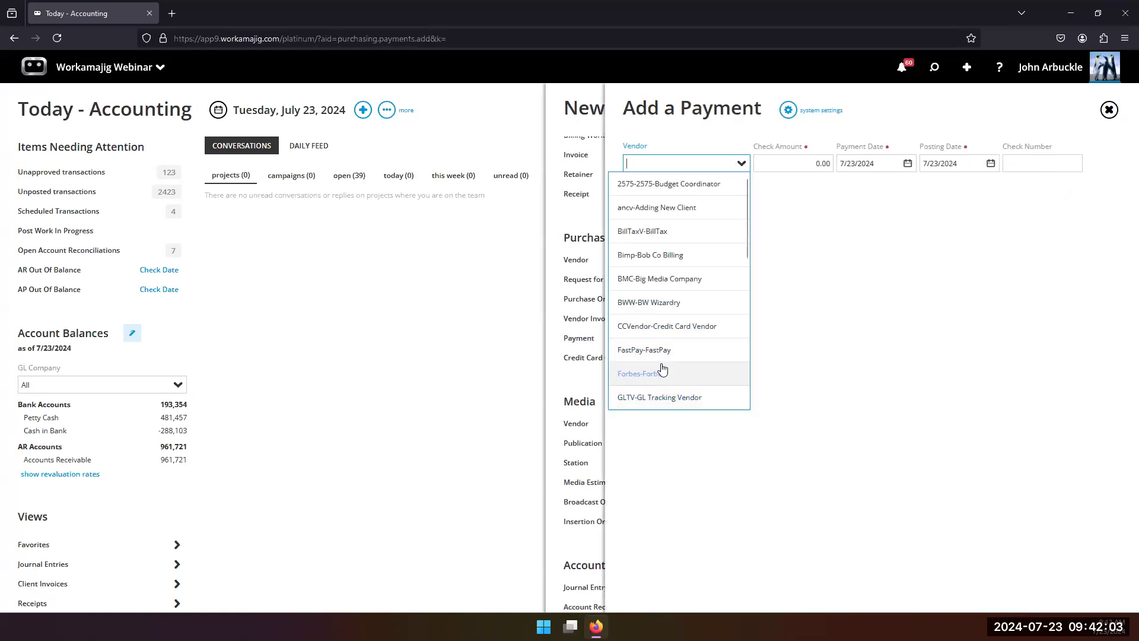
left_click(648, 282)
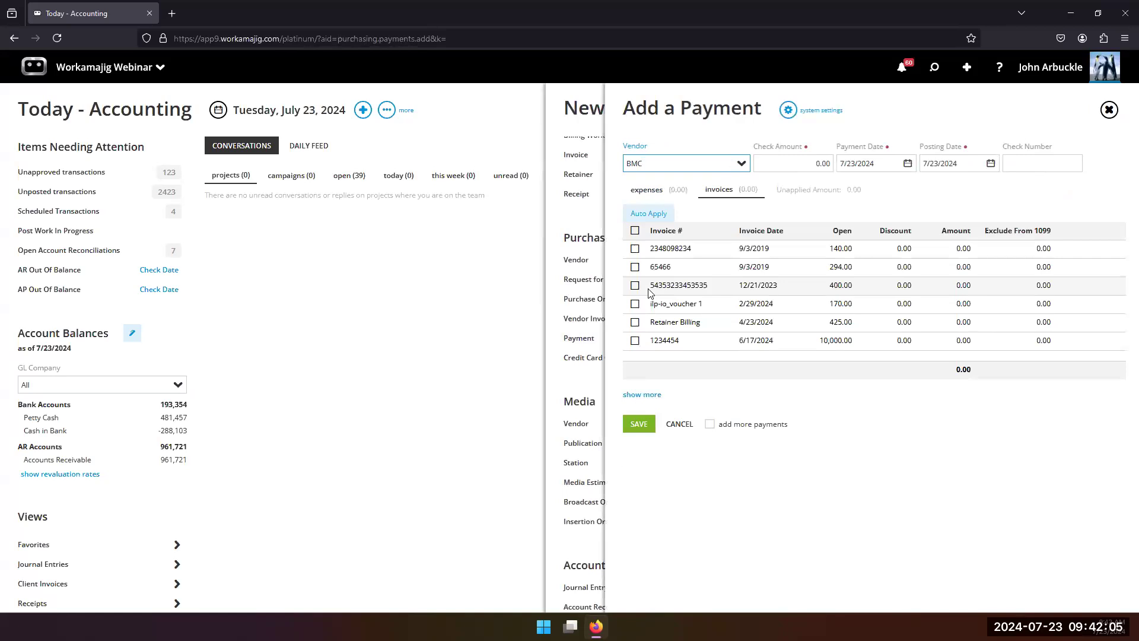
left_click(828, 163)
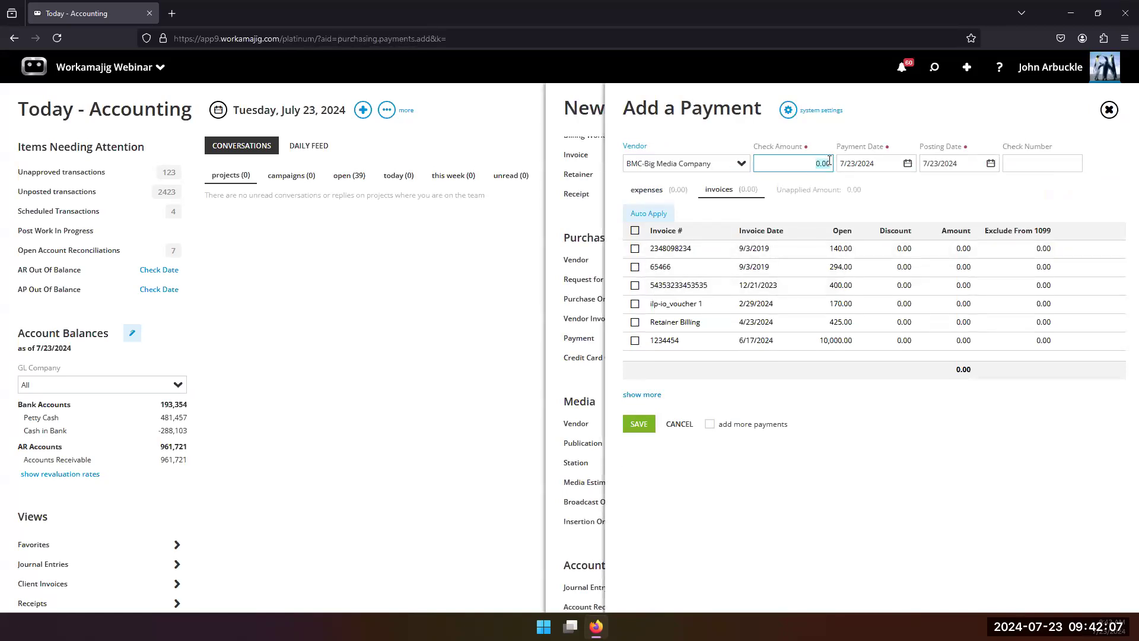
type("2")
left_click(923, 190)
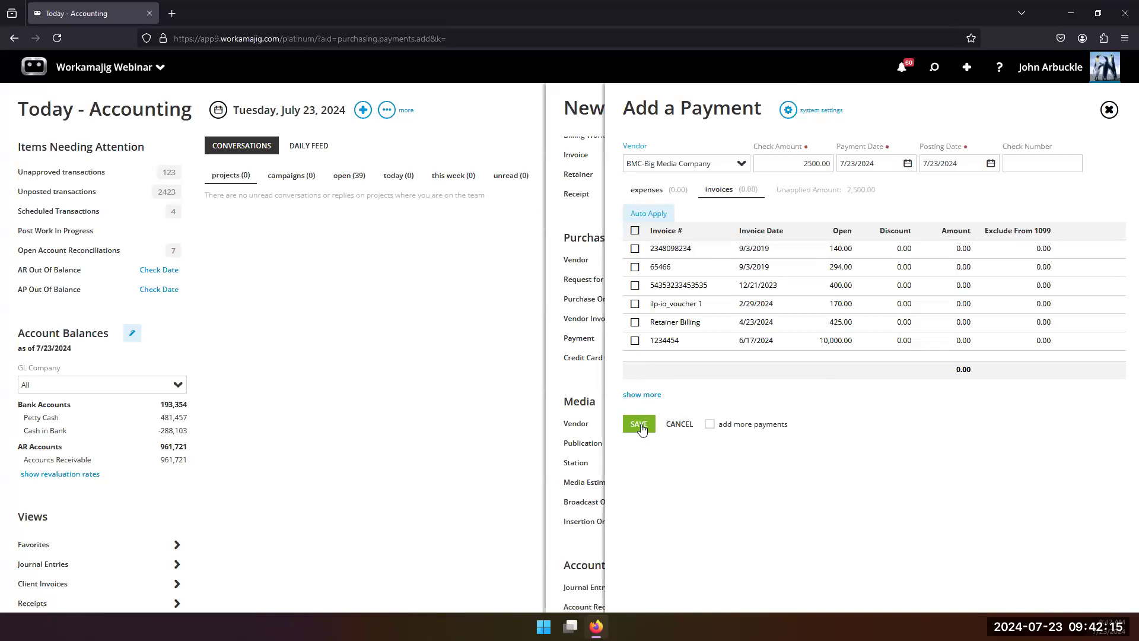
Step: Show the payment's additional fields and add an expense line for the full amount to GL account 6300-Rent
left_click(670, 191)
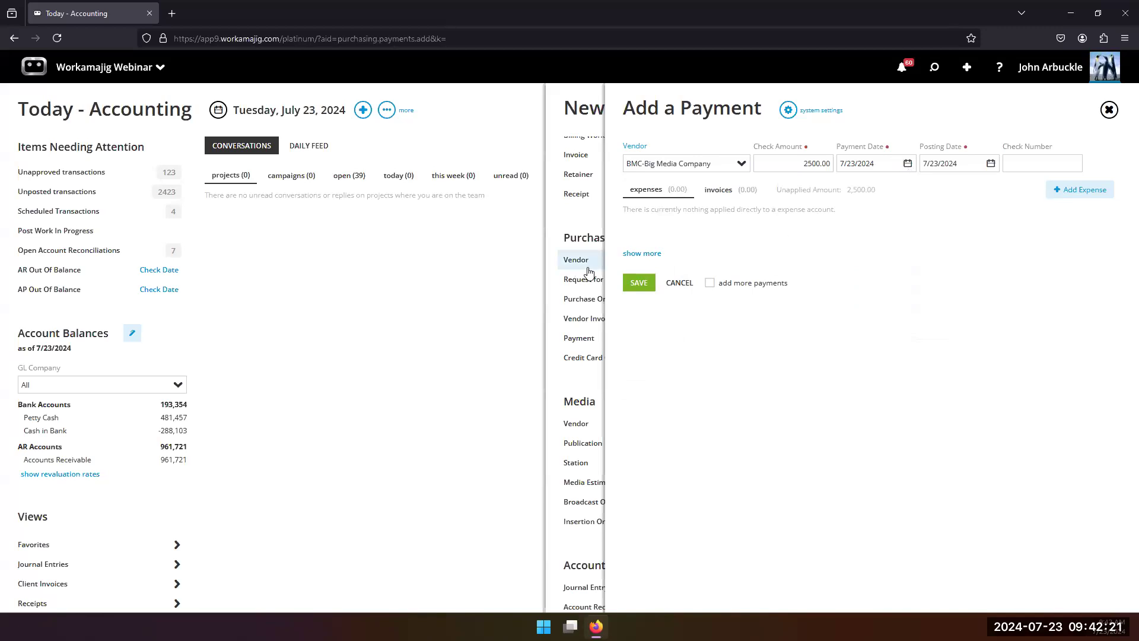
left_click(653, 253)
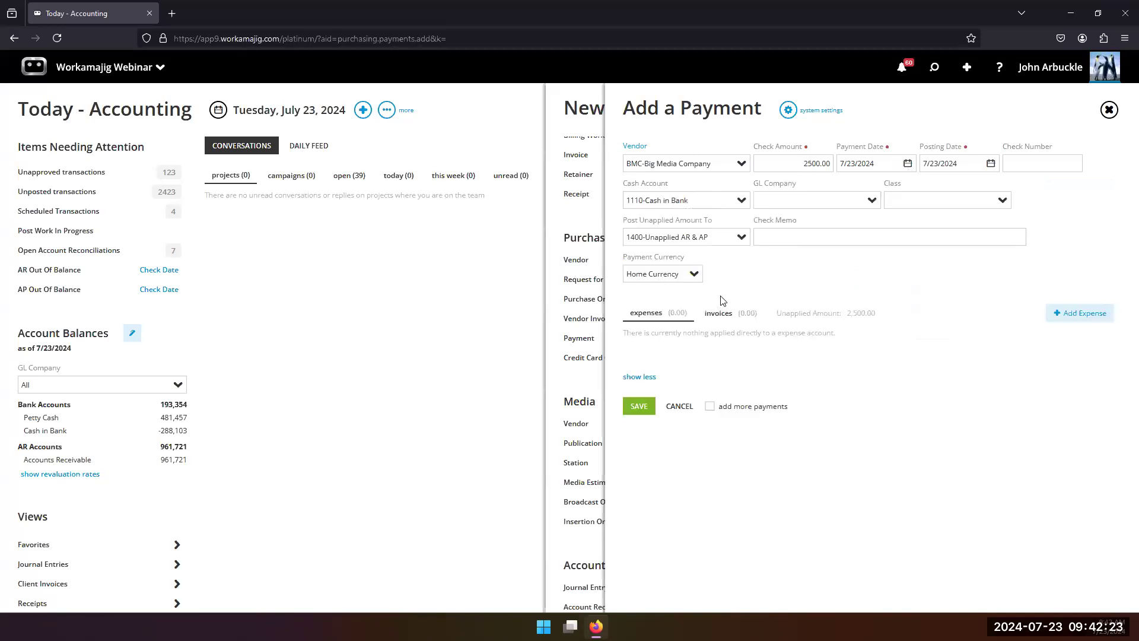
left_click(1084, 315)
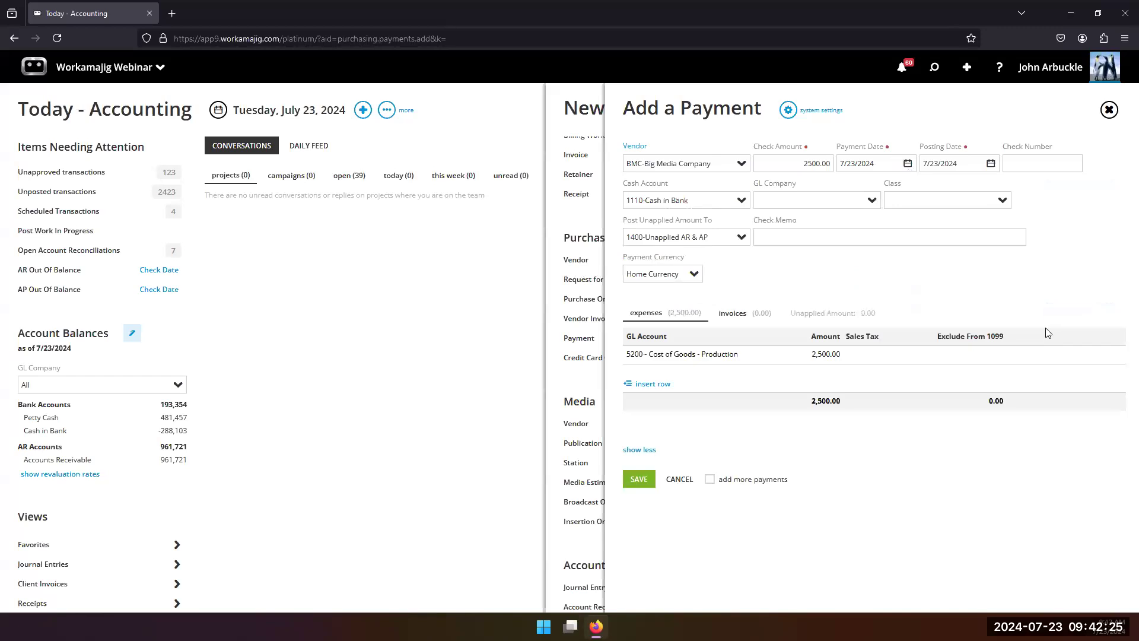
left_click(689, 354)
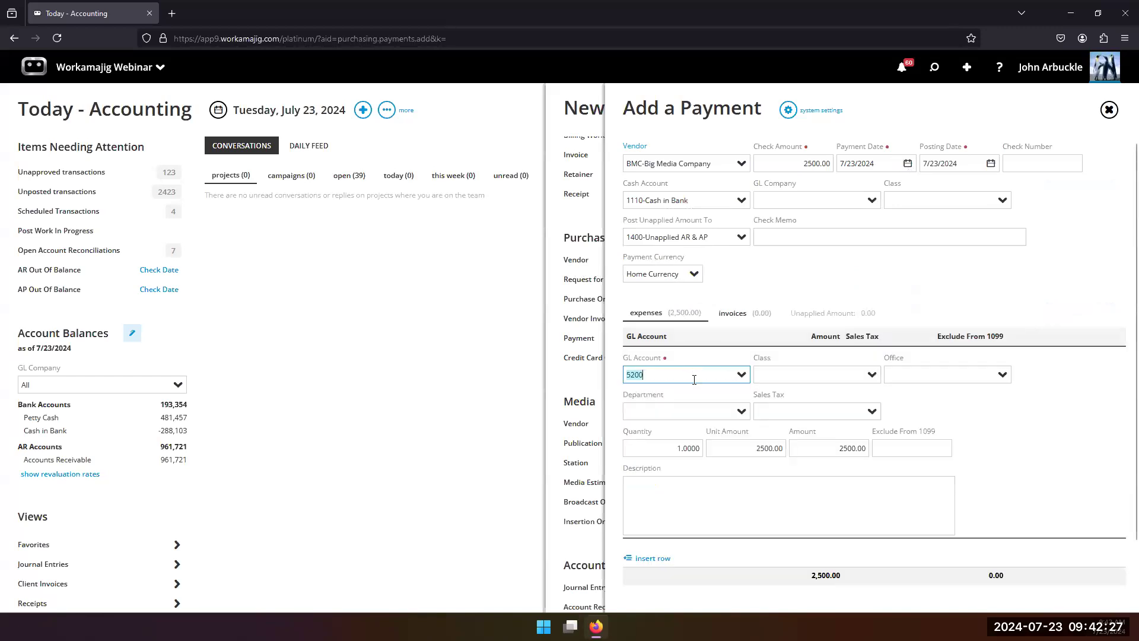
type("re")
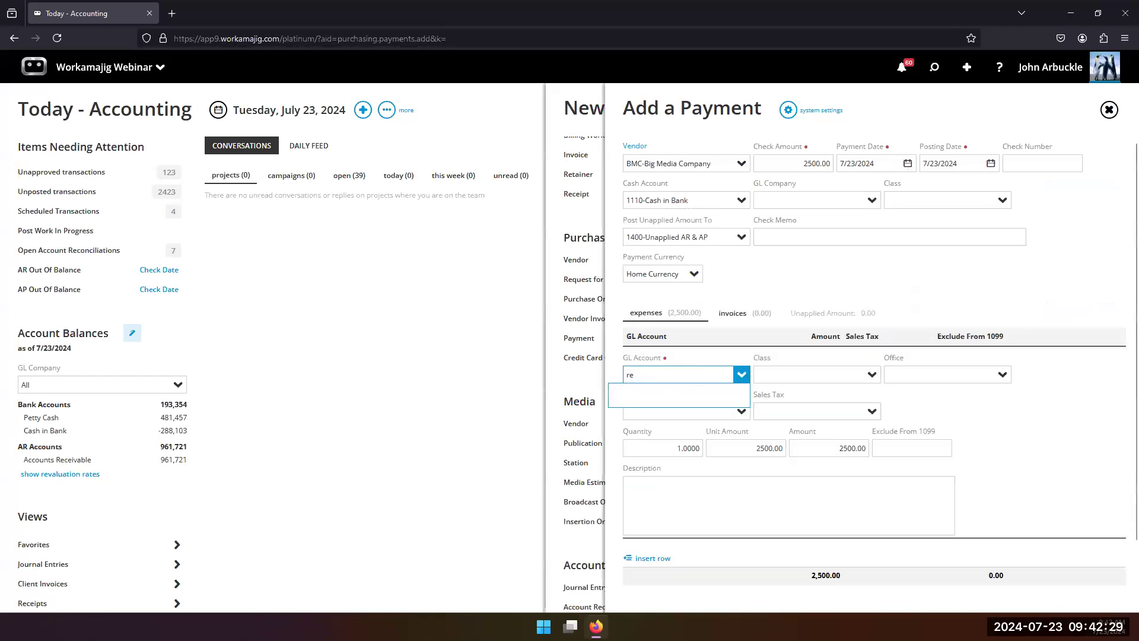
type("nt")
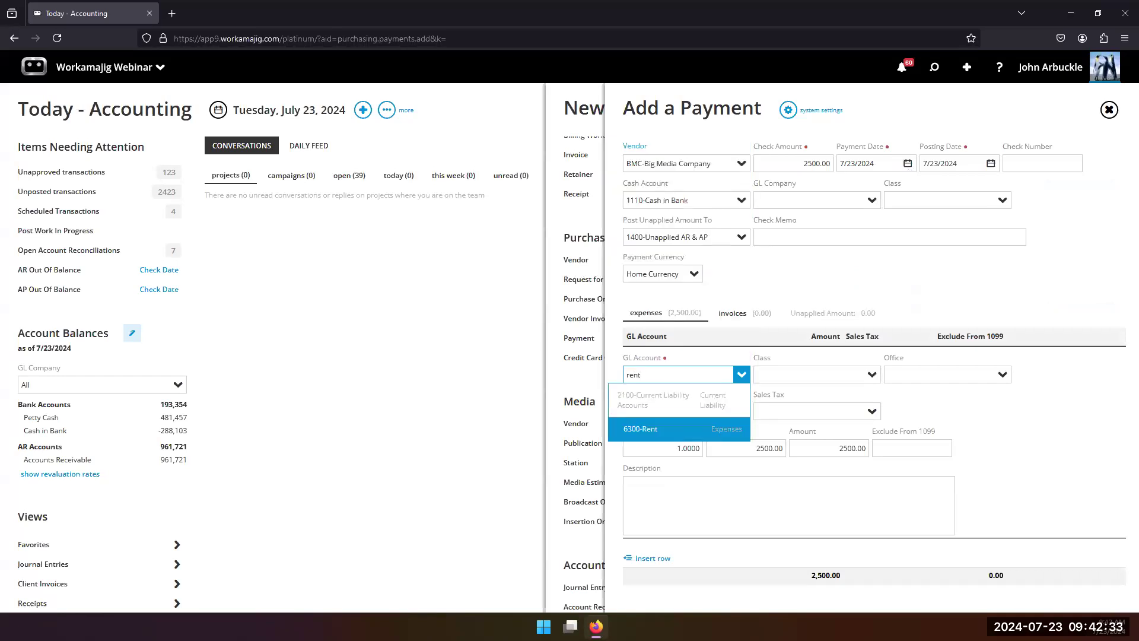
left_click(646, 430)
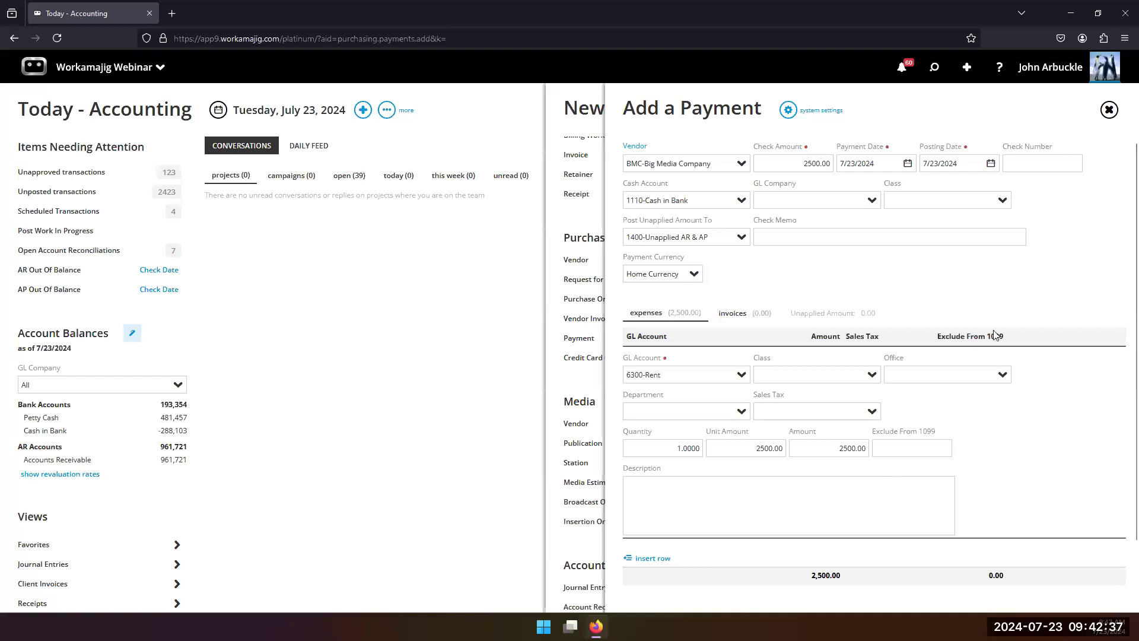
left_click(995, 289)
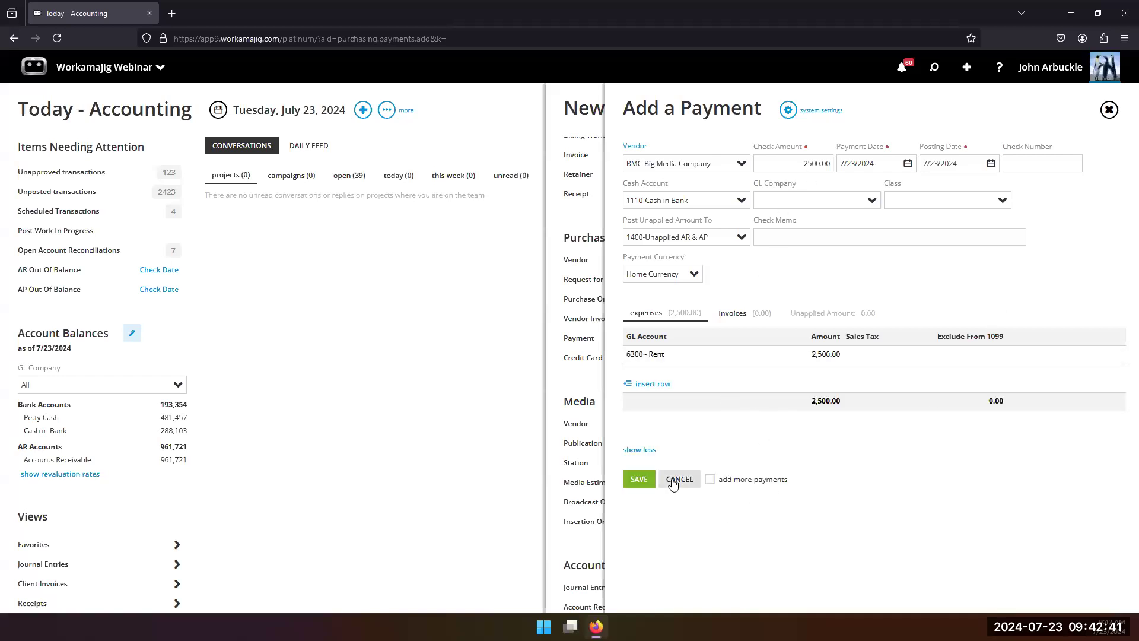
Step: Save the payment and check its additional actions for the option to create a schedule
left_click(637, 480)
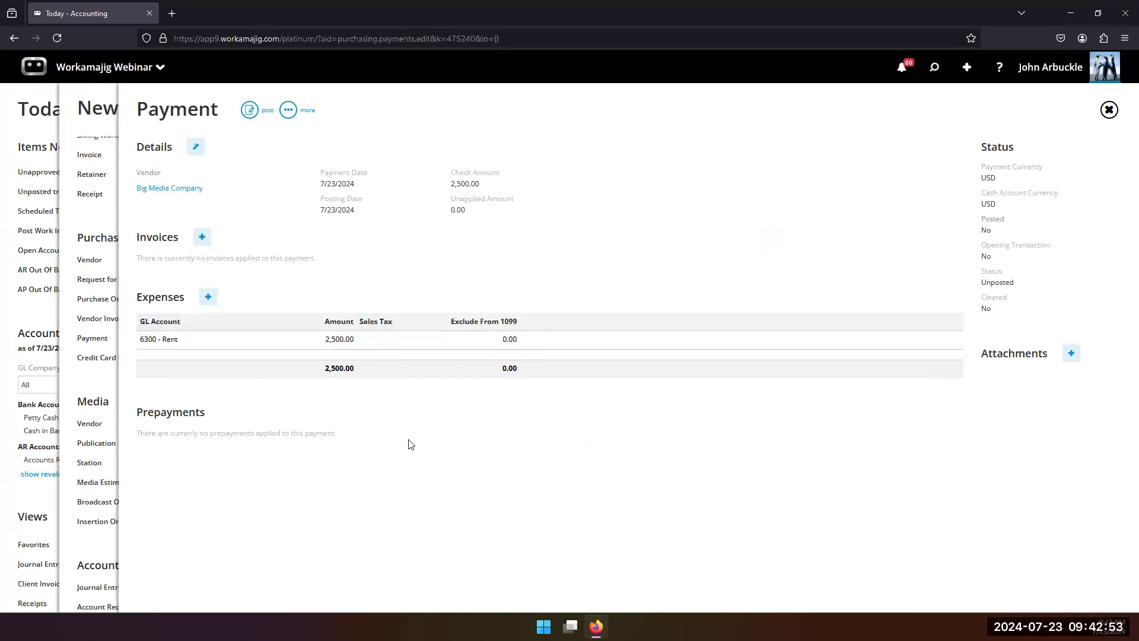
left_click(289, 112)
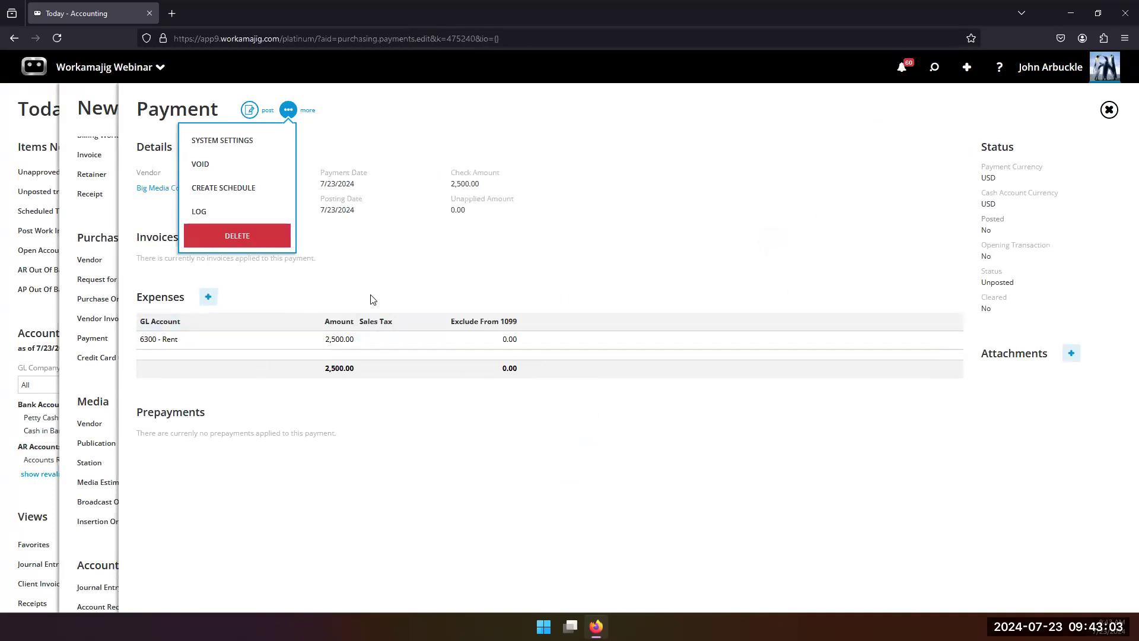
left_click(428, 293)
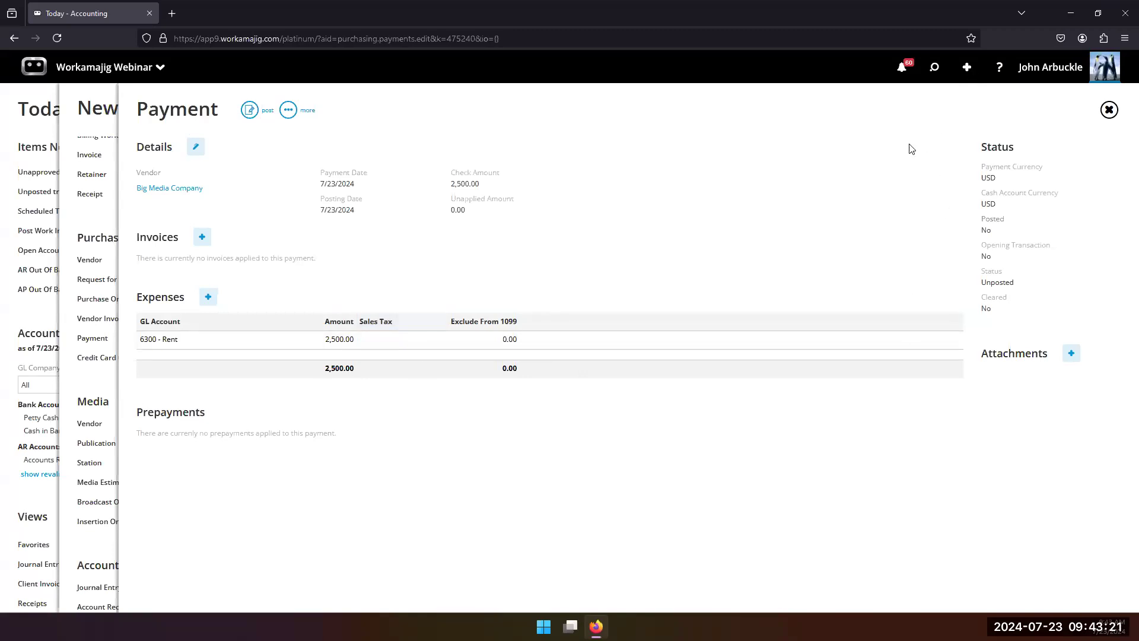
Step: Start a new vendor invoice for BMC-Big Media Company with the invoice number lkjdlksjflksmj
left_click(95, 227)
scroll(1008, 427, "down", 2)
scroll(1007, 486, "up", 2)
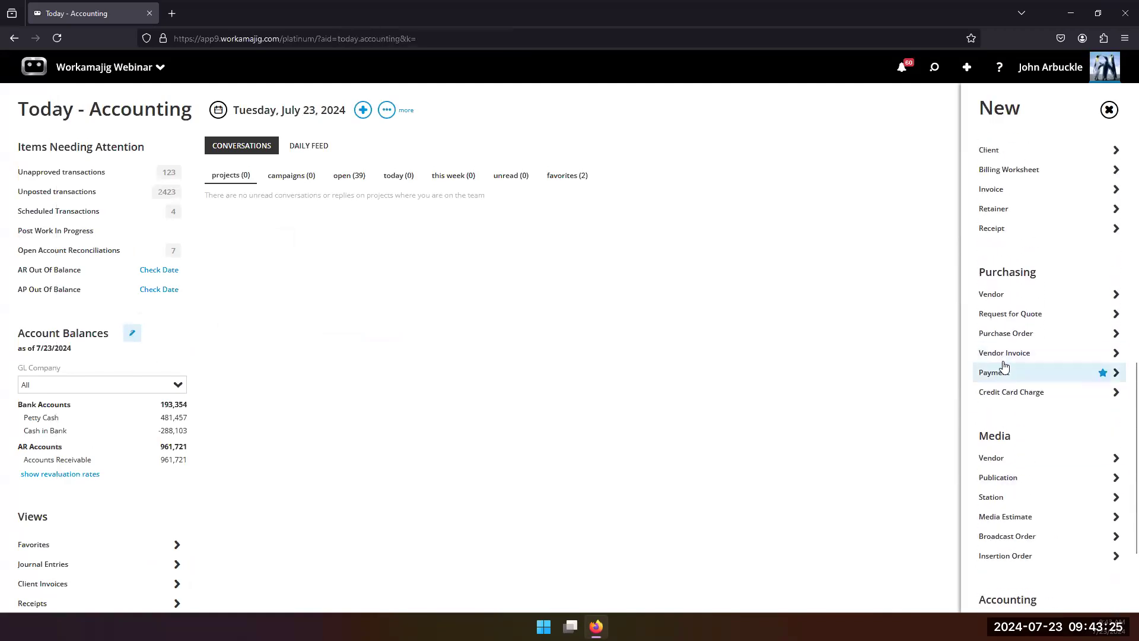
left_click(1000, 354)
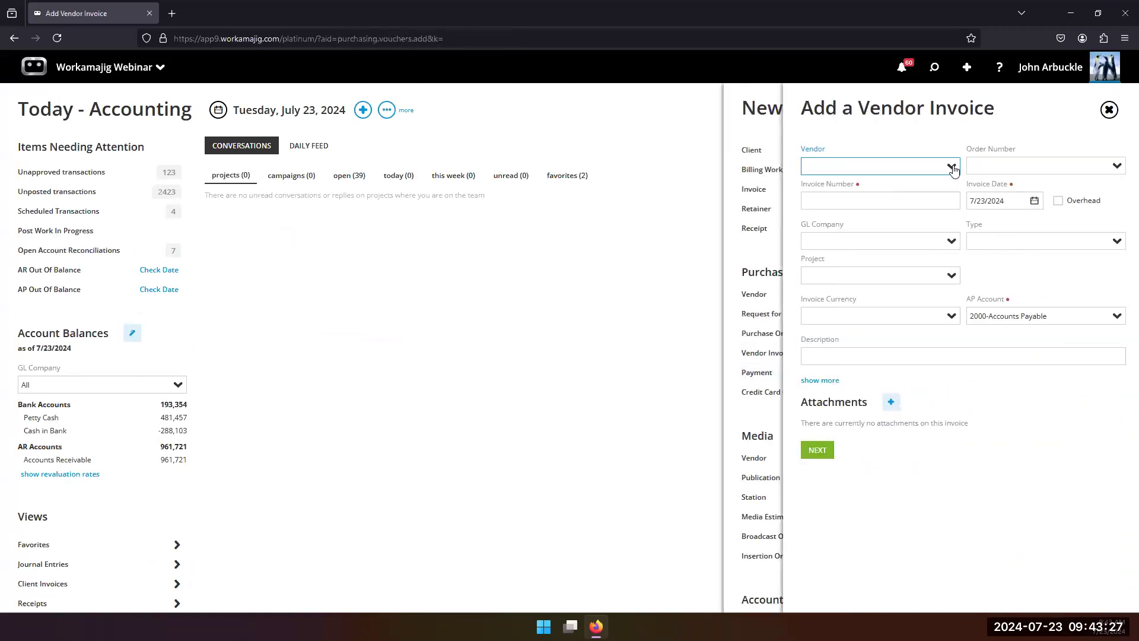
left_click(951, 166)
left_click(838, 282)
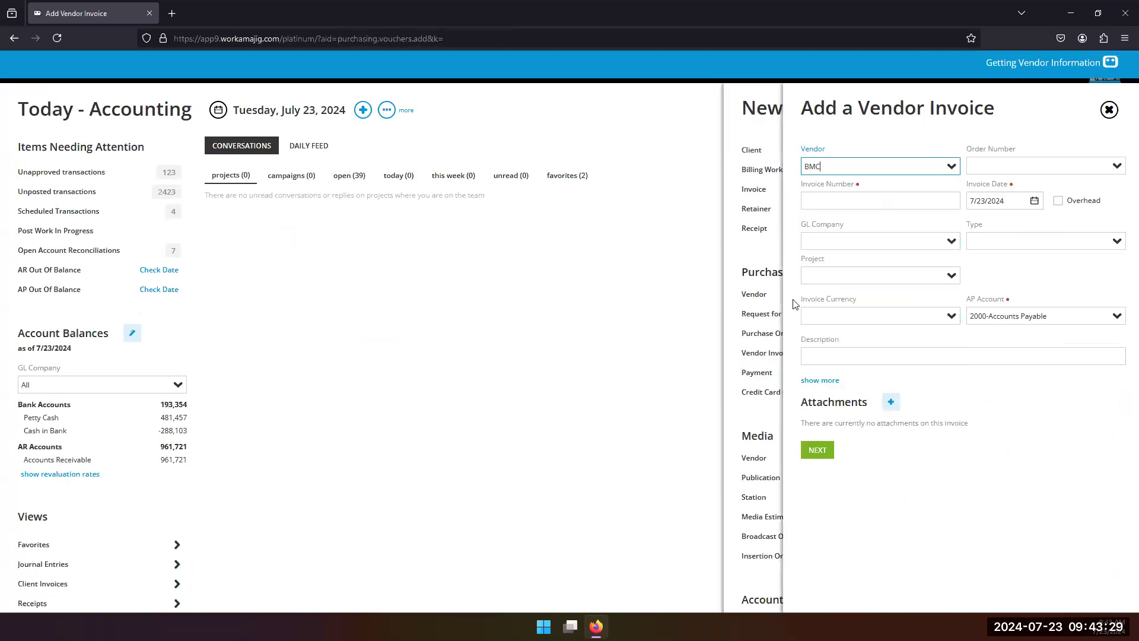
left_click(896, 203)
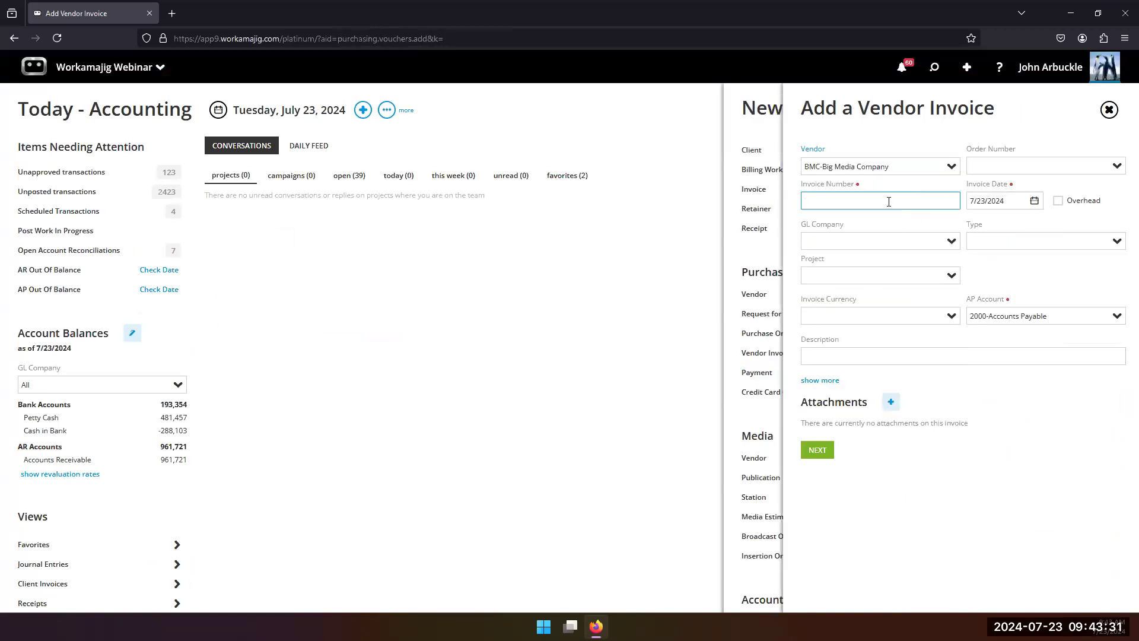
type("lkjdlksjflksmj")
Step: Create the vendor invoice record and check its additional actions for the option to create a schedule
left_click(817, 450)
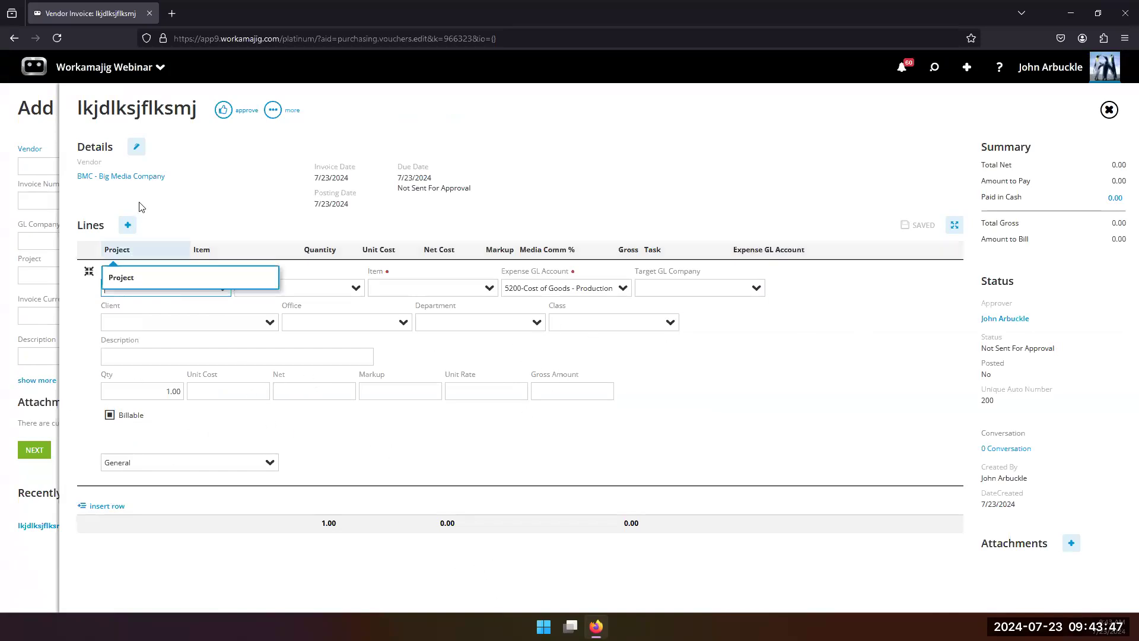
left_click(273, 109)
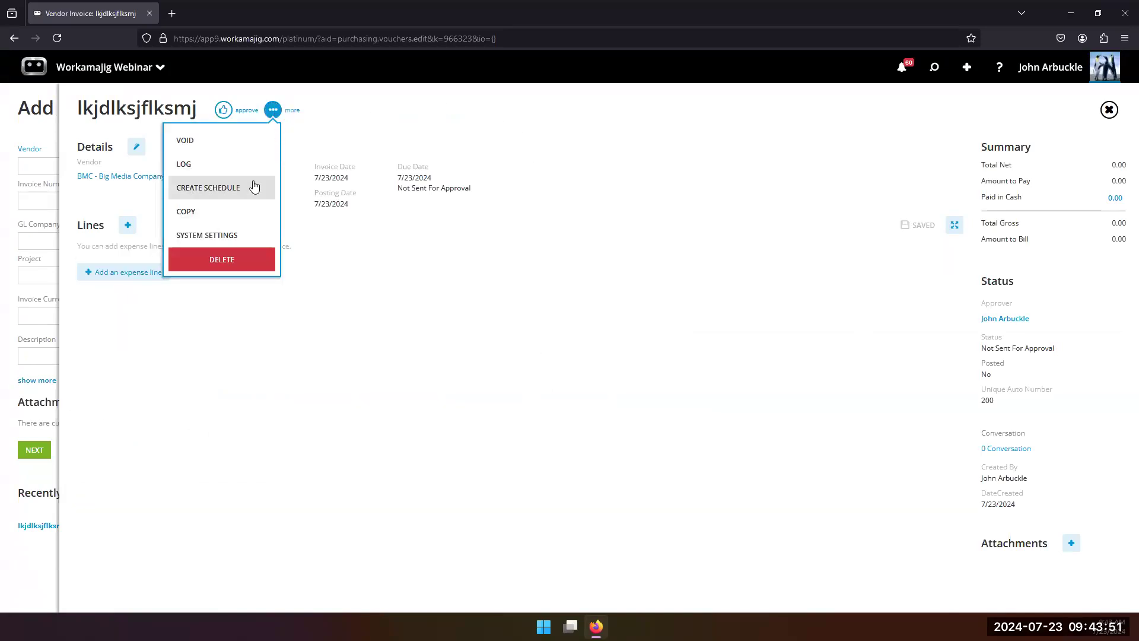
left_click(166, 366)
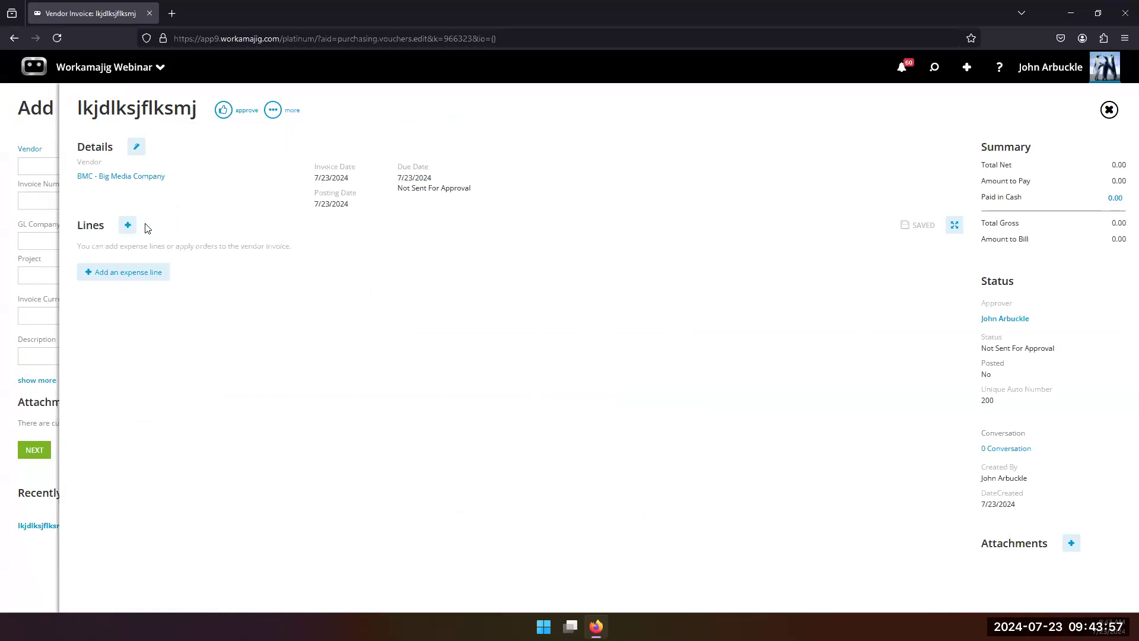
Step: Start an expense line on the vendor invoice, leave it unfilled and close the open forms to return to Today - Accounting
left_click(128, 225)
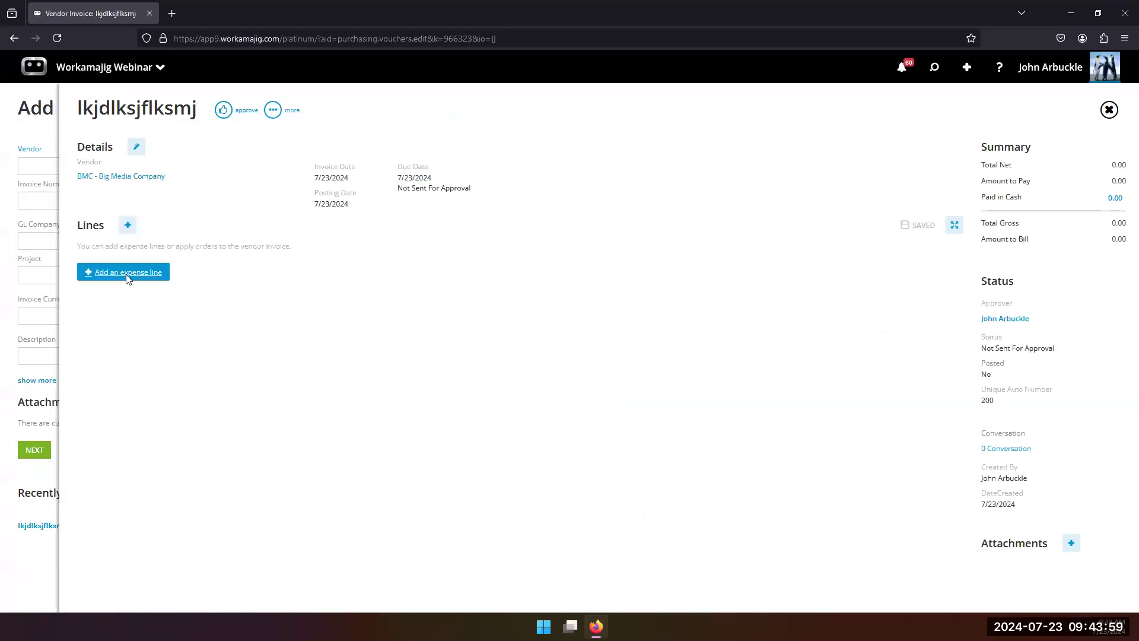
left_click(146, 272)
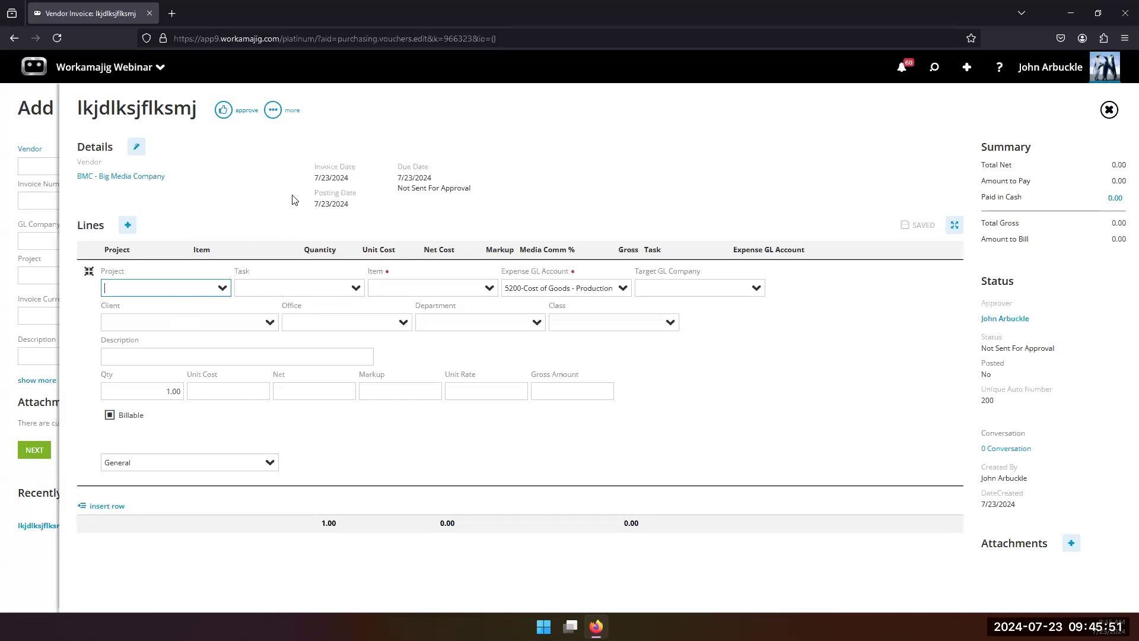
left_click(1106, 110)
left_click(1107, 111)
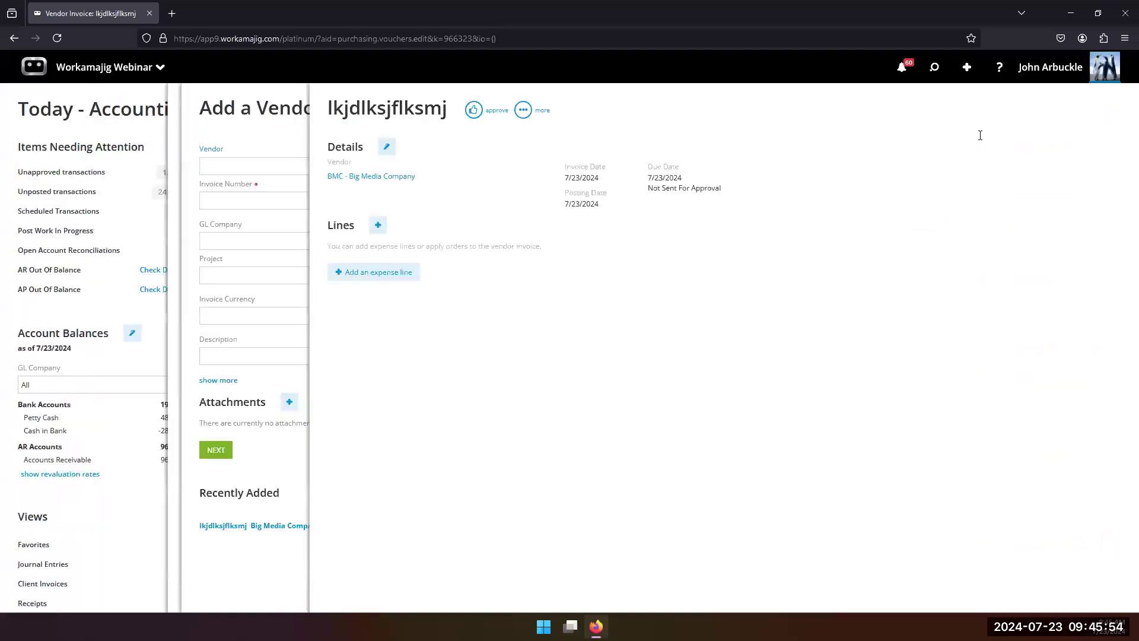
left_click(529, 278)
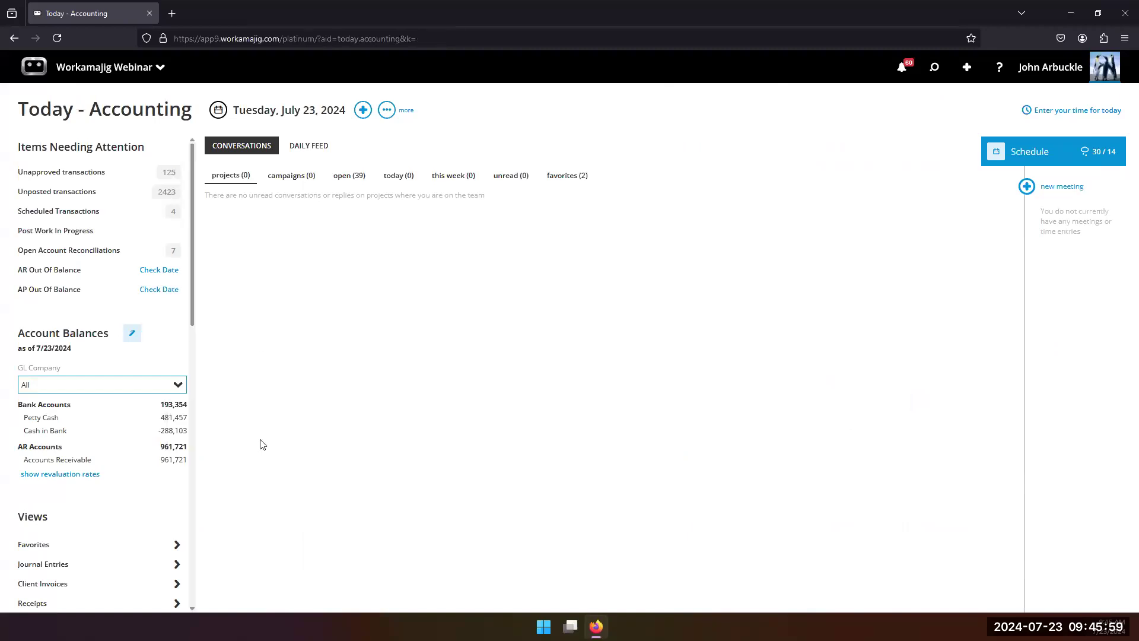
Step: Start a new client invoice from the Billing items
left_click(934, 67)
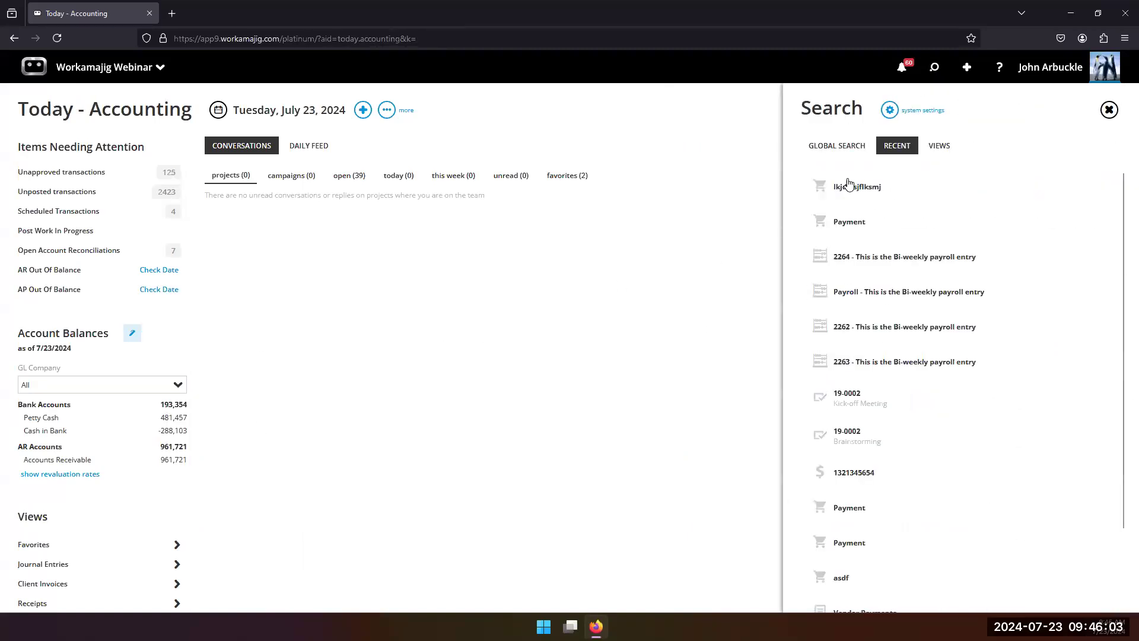
left_click(732, 150)
left_click(967, 67)
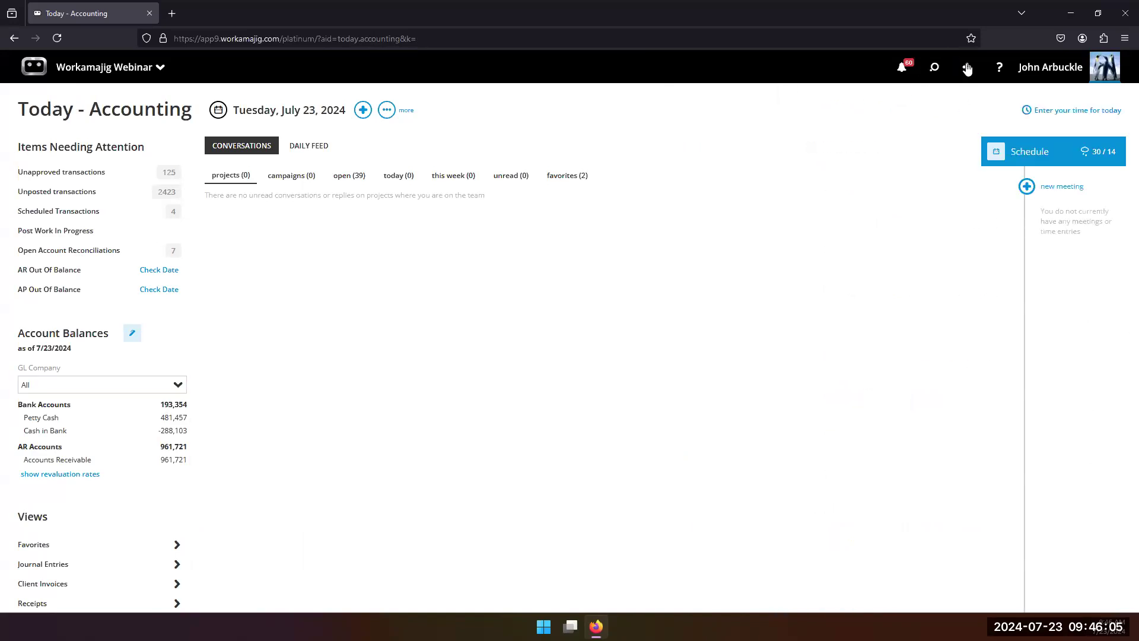
scroll(996, 260, "down", 6)
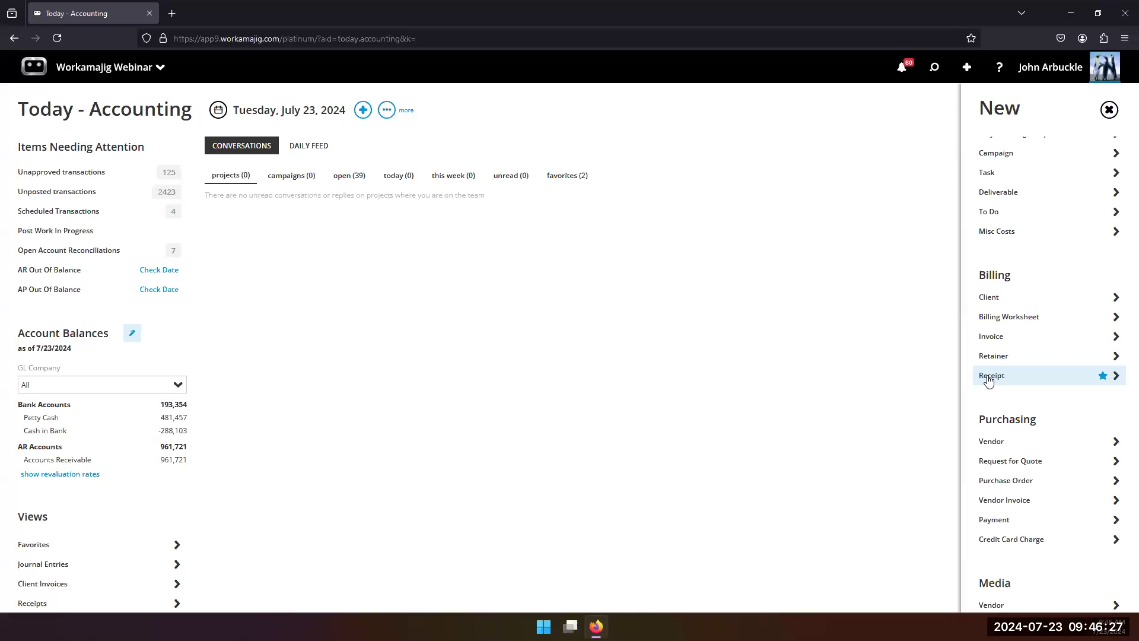
left_click(1002, 337)
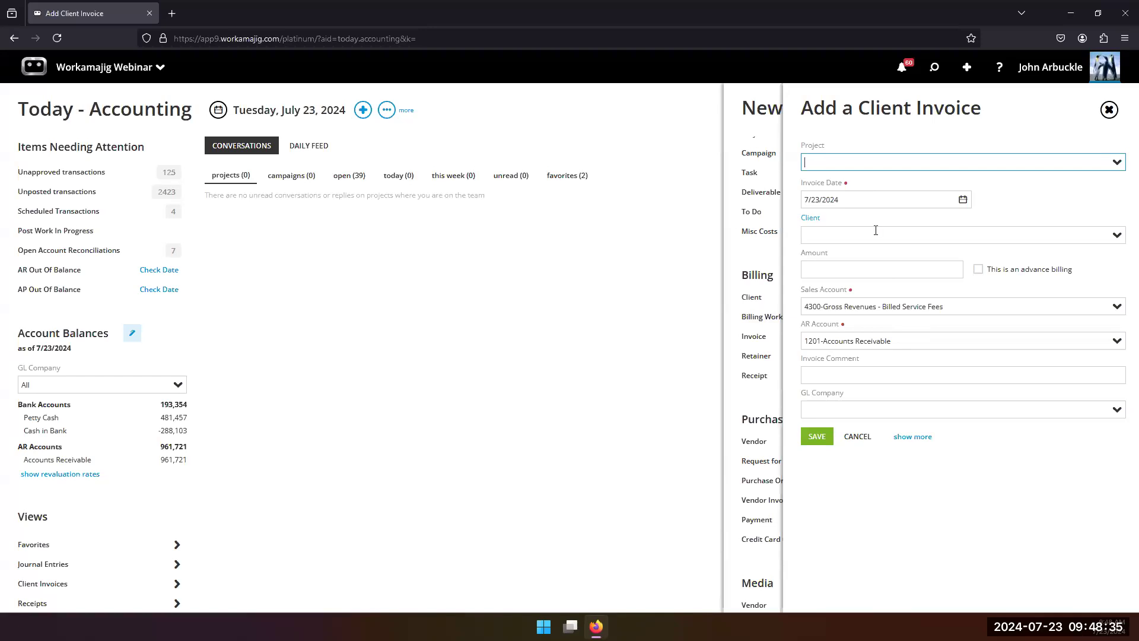
Step: Create the client invoice for abc2-Add New Company as an advance billing with an amount of 10000
left_click(1108, 236)
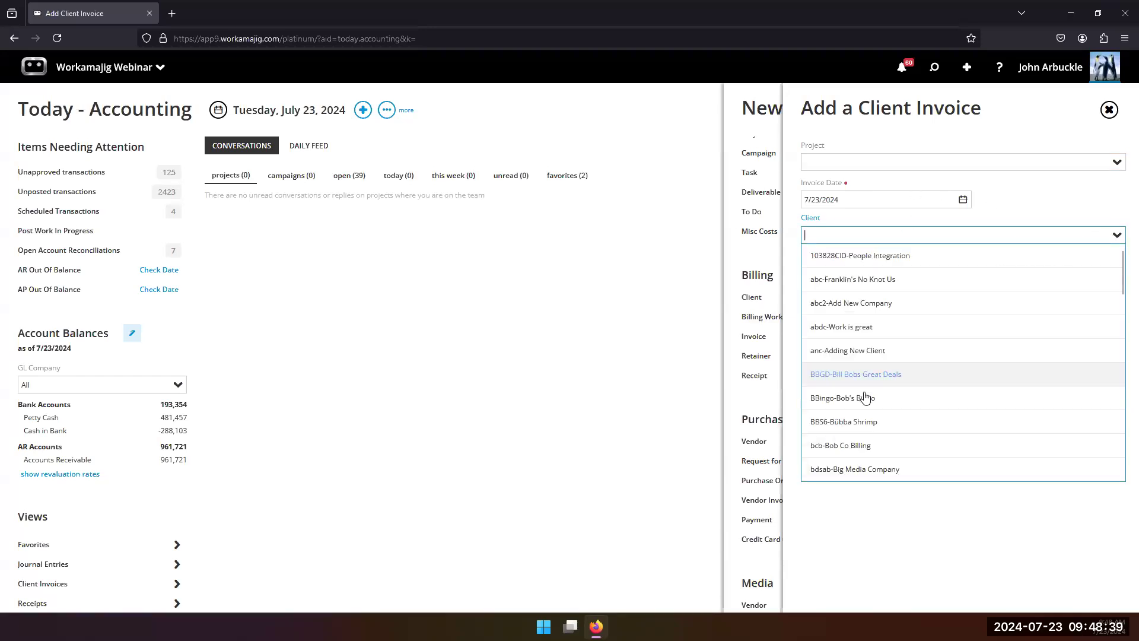
left_click(878, 305)
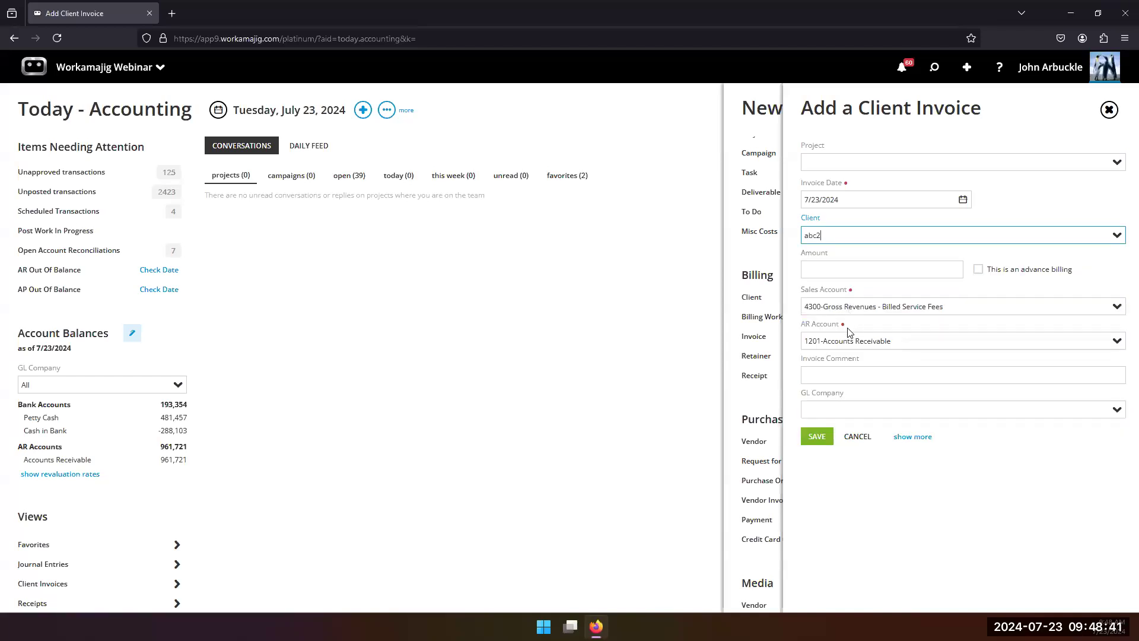
left_click(978, 270)
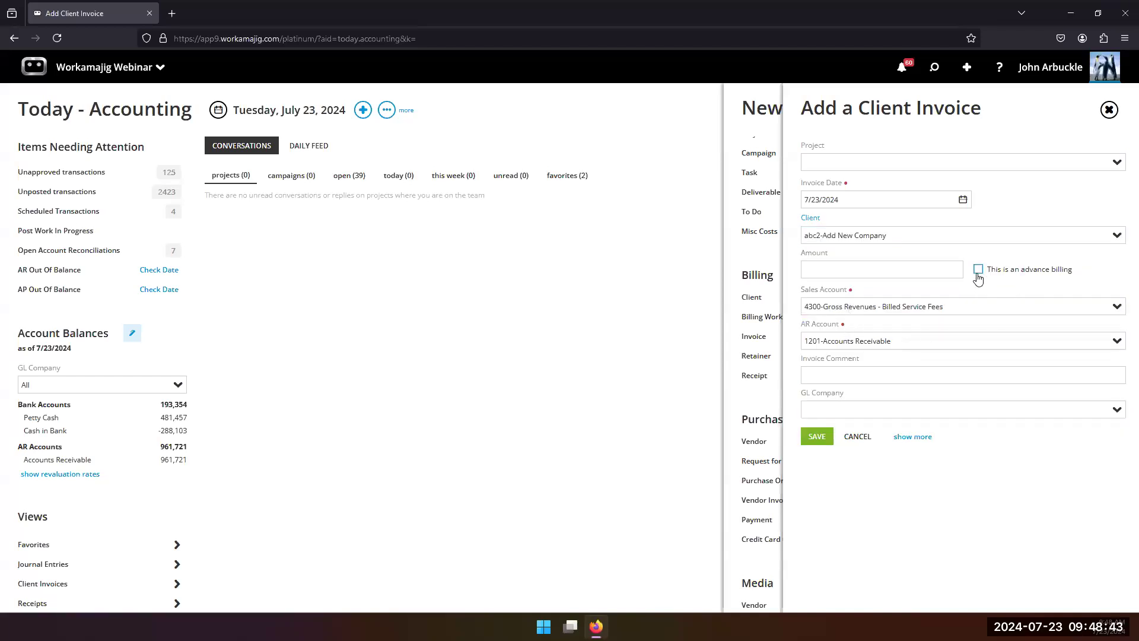
left_click(854, 266)
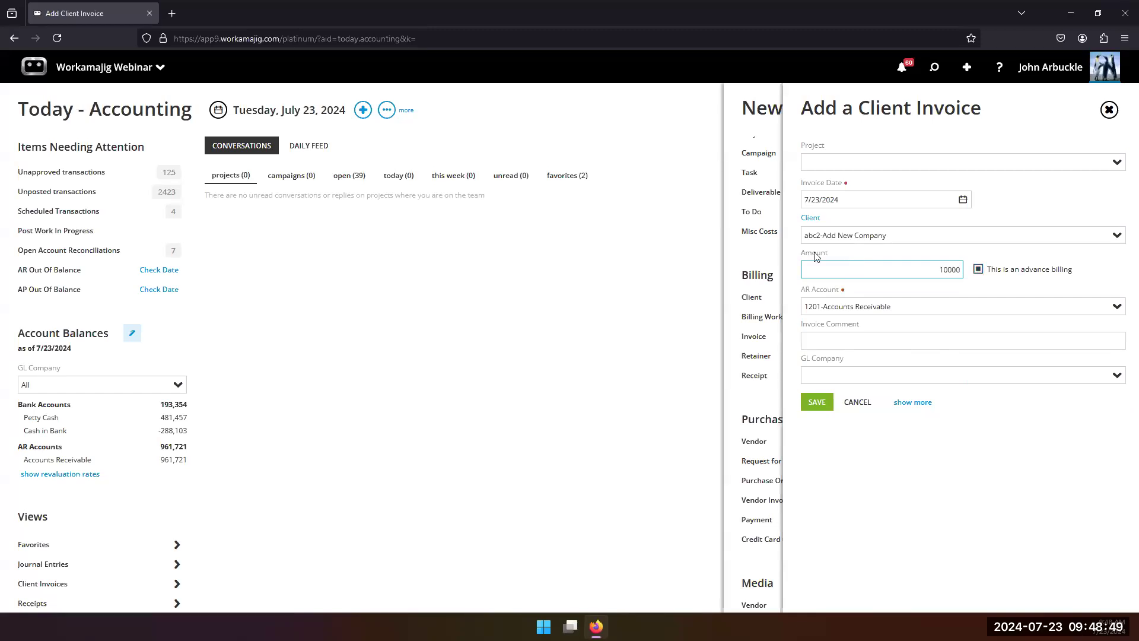
left_click(817, 402)
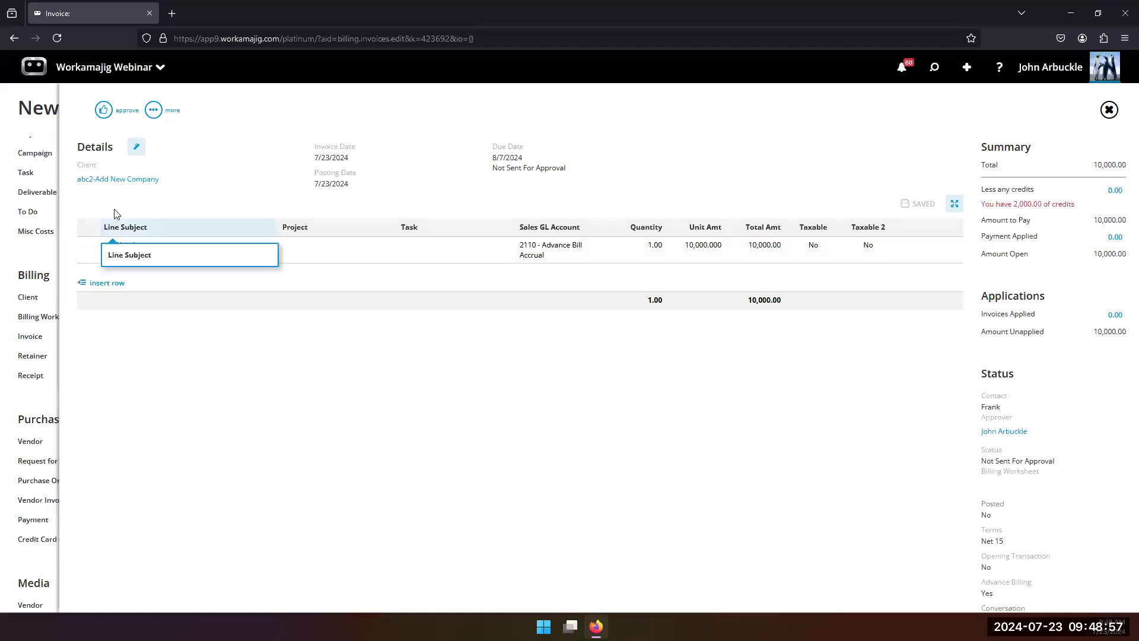
Step: Change the first invoice line's subject to Outdoor and its unit amount to 4000
left_click(142, 251)
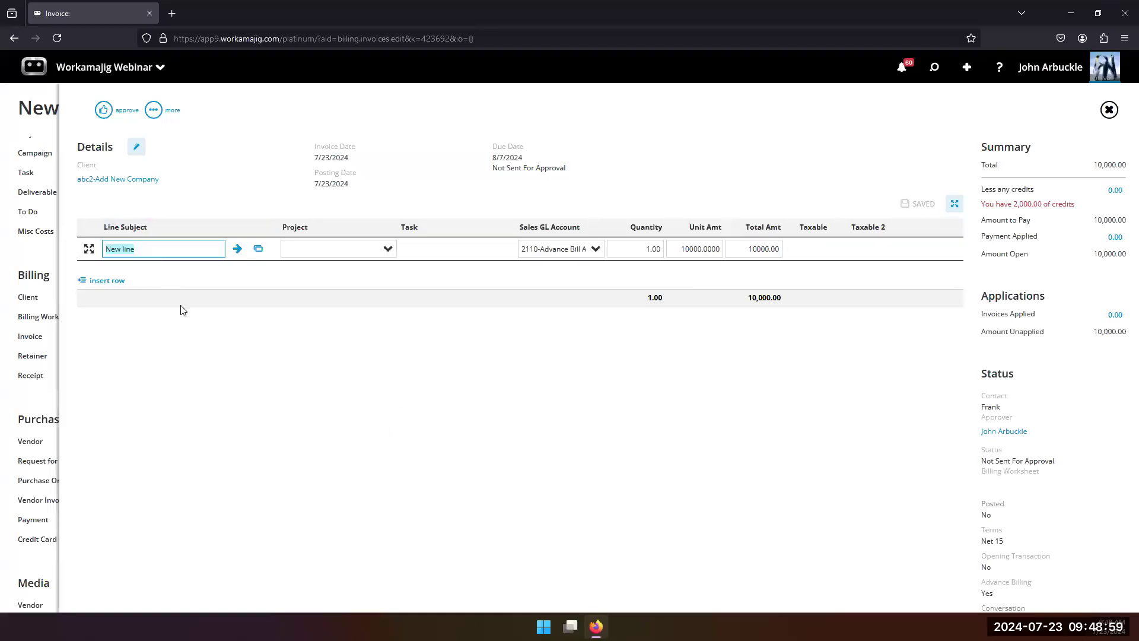
type("OUtdo")
key("BackSpace")
key("BackSpace")
key("BackSpace")
left_click_drag(682, 248, 713, 249)
type("4000")
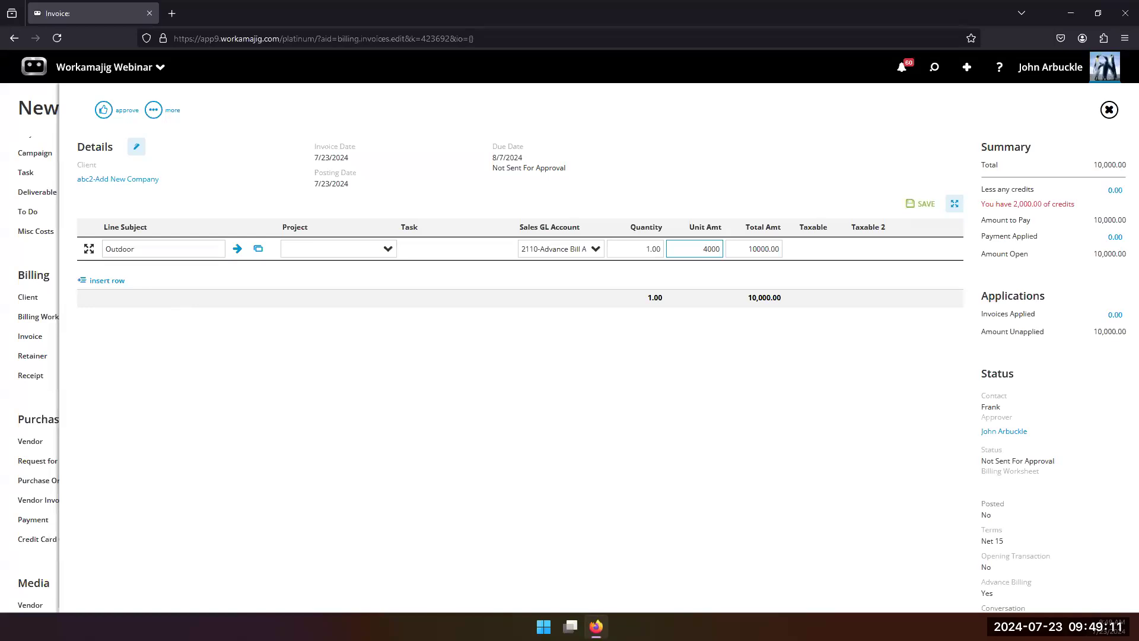
Step: Insert a second invoice line with the subject Radio/TV and a unit amount of 5000
left_click(107, 281)
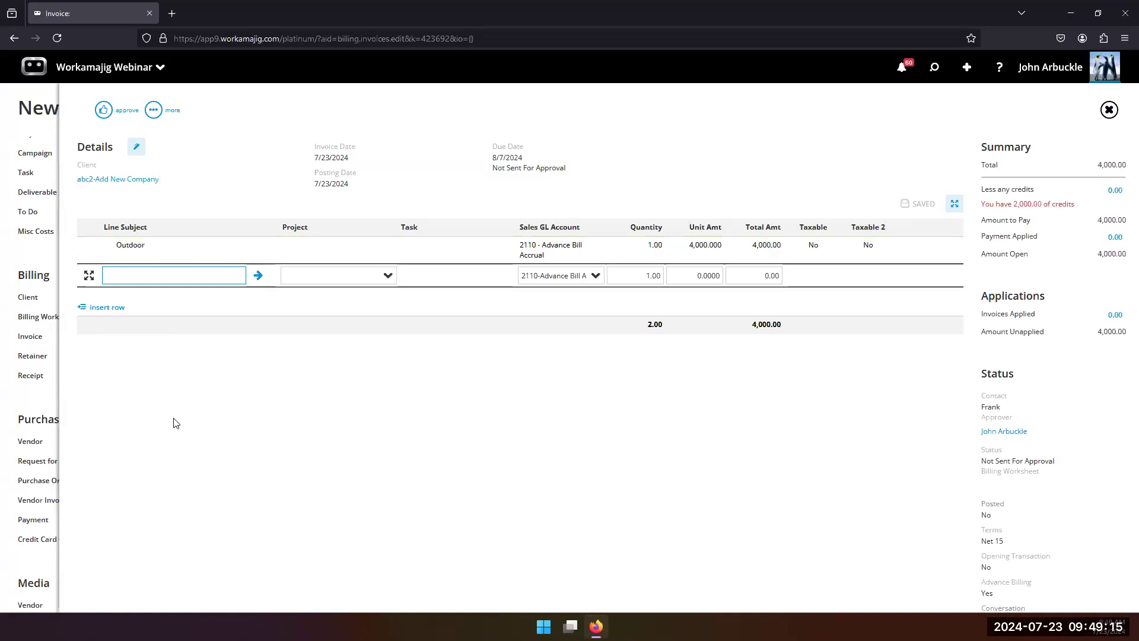
type("Radio/TV")
left_click(752, 273)
left_click(684, 275)
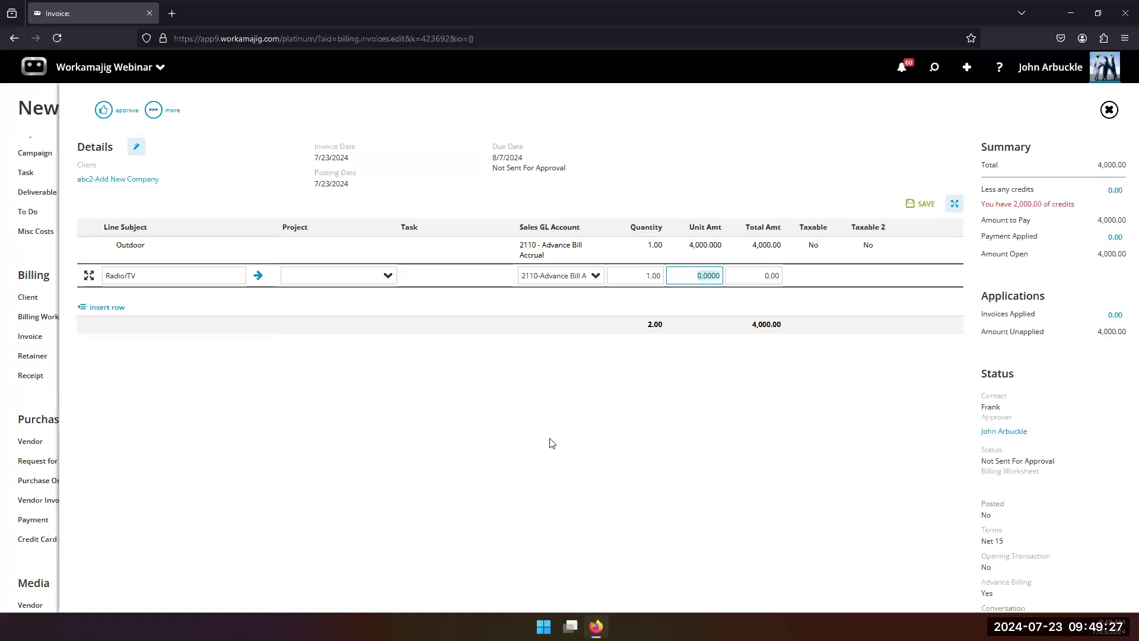
type("5000")
left_click(473, 379)
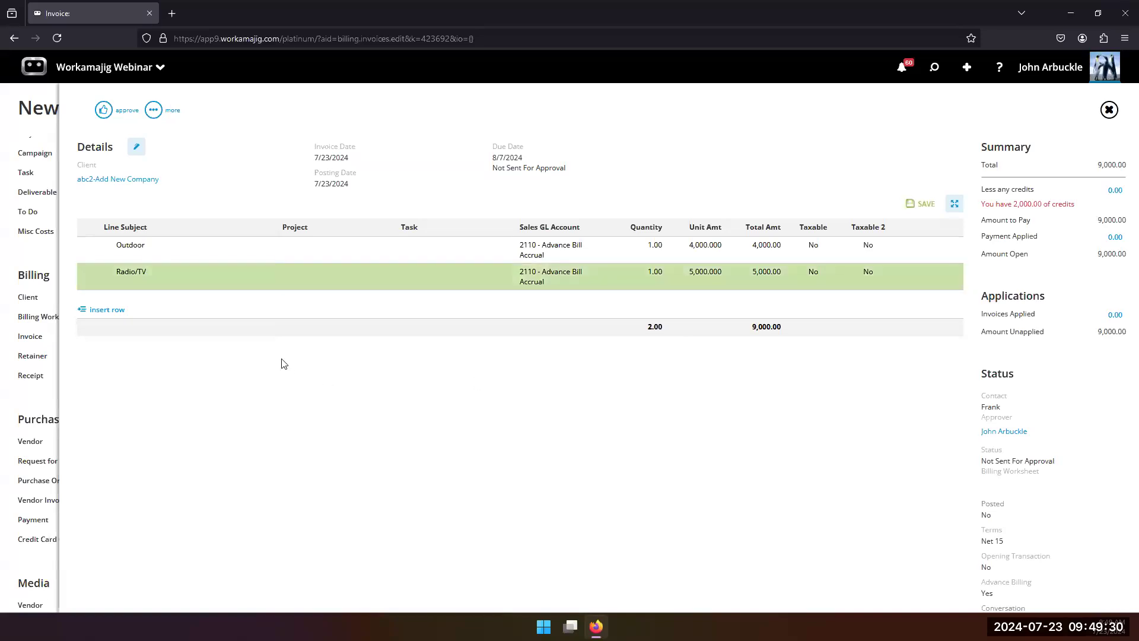
Step: Insert a third invoice line with the subject Interactive and a unit amount of 1,000, and save the lines
left_click(104, 310)
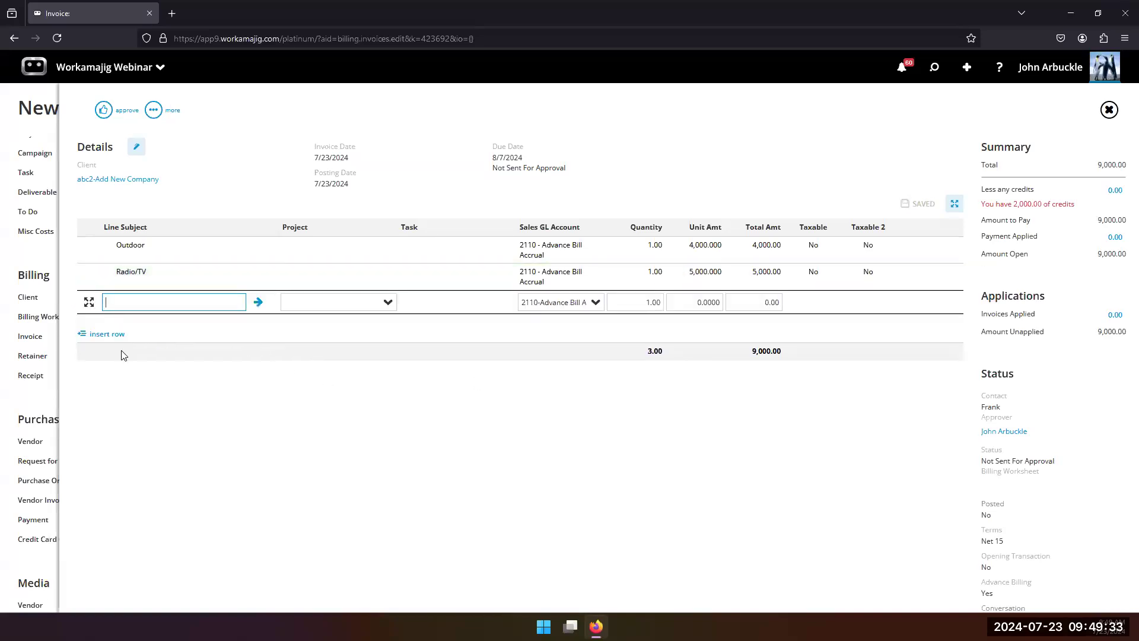
type("Interactive")
left_click(708, 304)
double_click(708, 303)
type("1,00")
type("0")
left_click(911, 207)
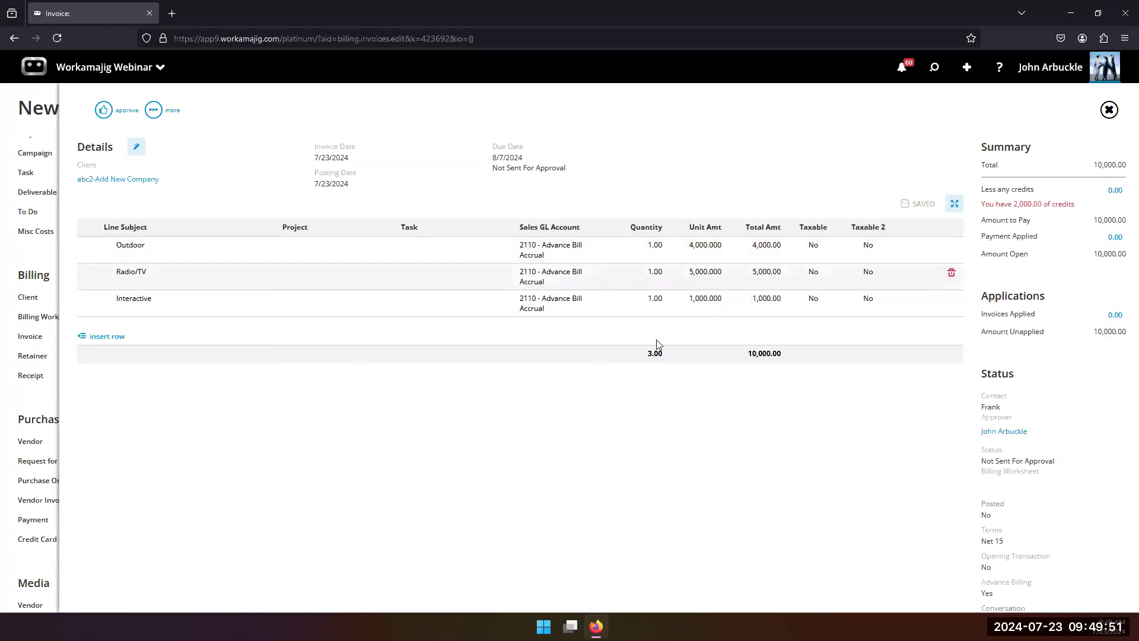
Step: Approve the client invoice and create a schedule from it
left_click(113, 113)
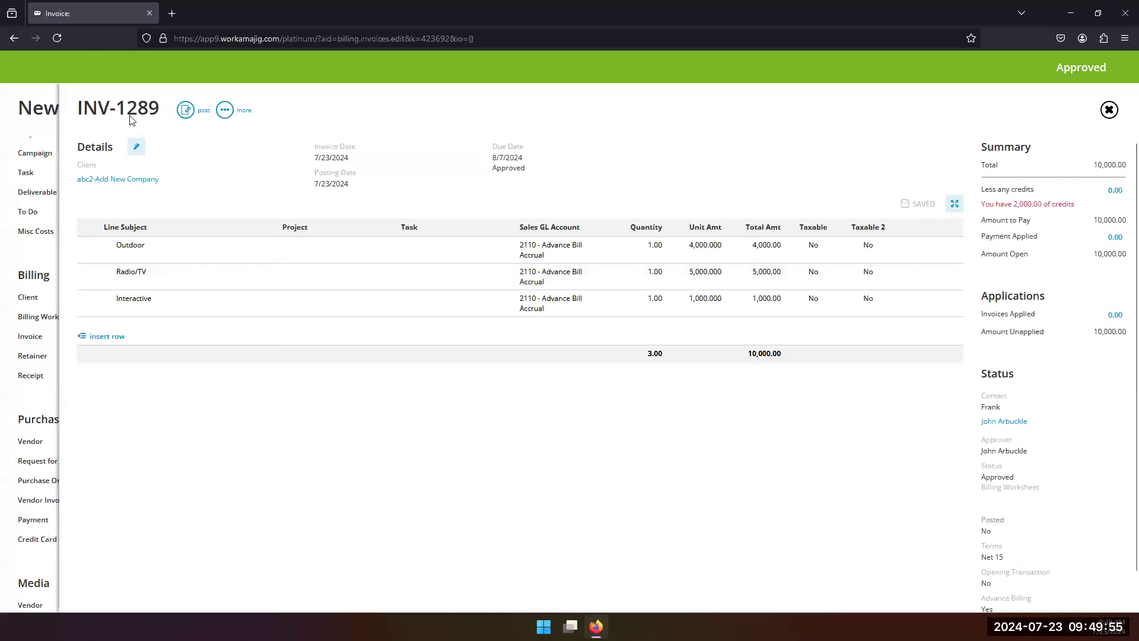
left_click(224, 111)
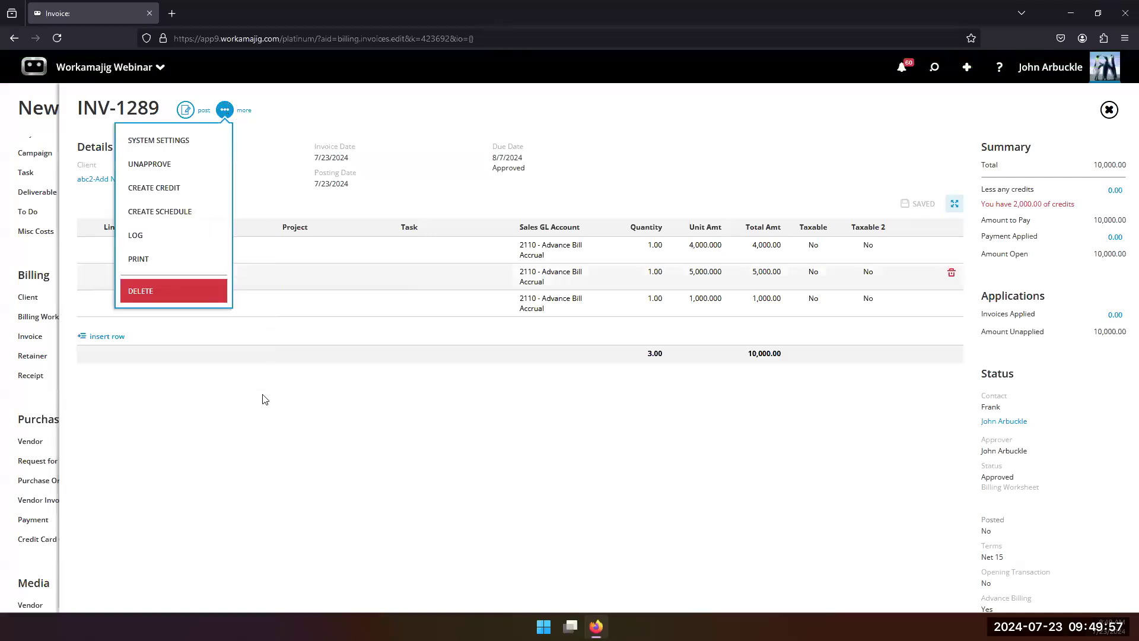
left_click(196, 212)
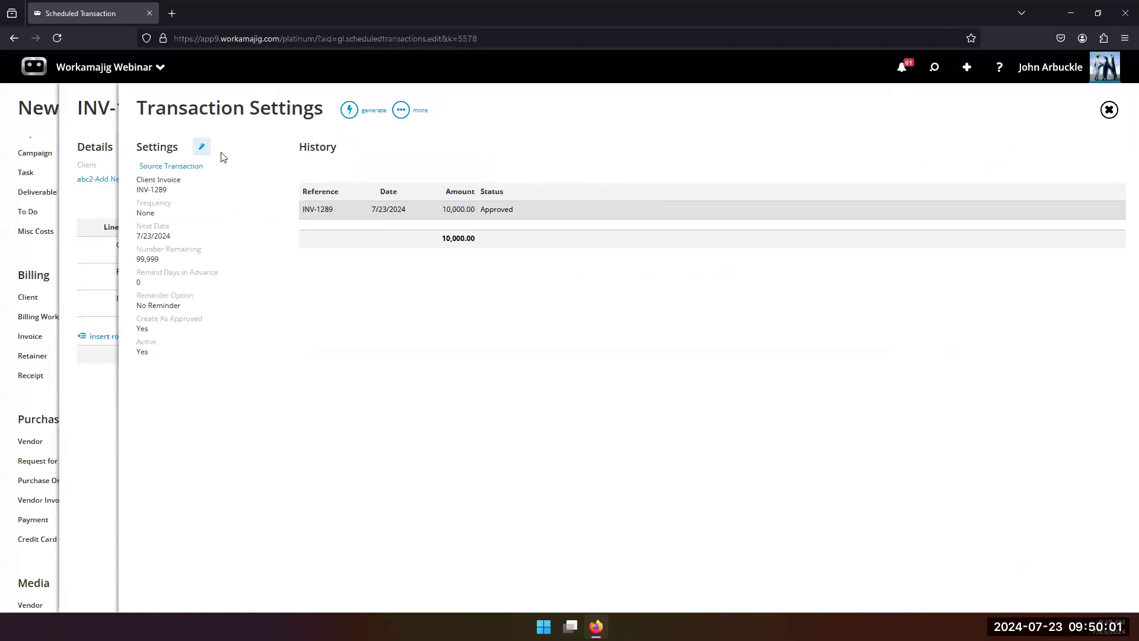
Step: Set the invoice schedule's frequency to Monthly and its next date to 8/1/2024
left_click(201, 147)
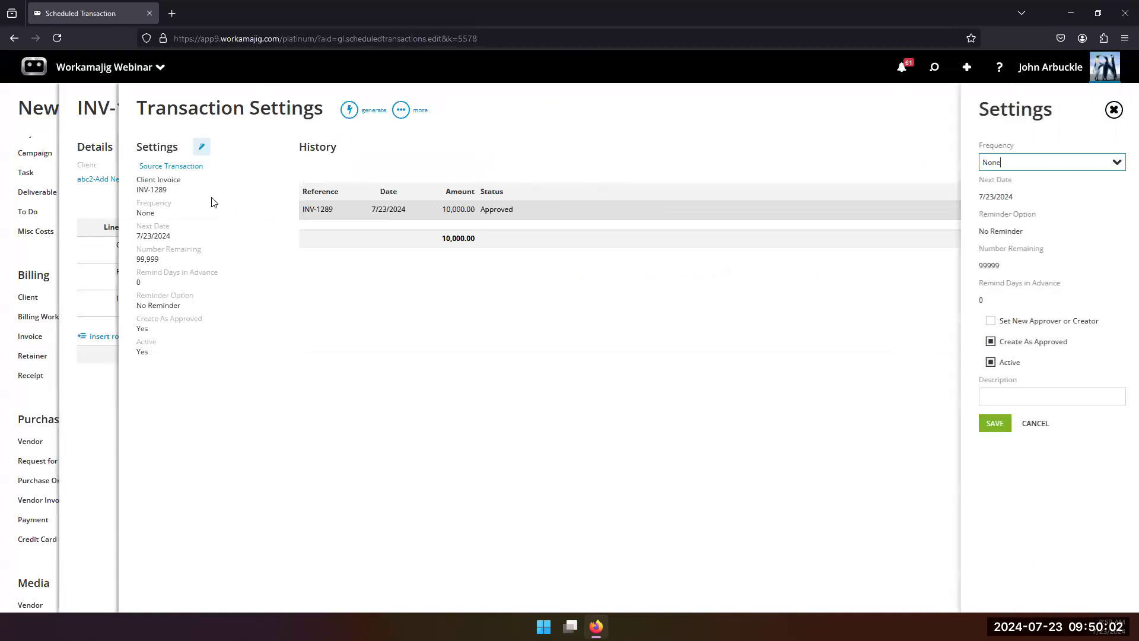
left_click(1114, 165)
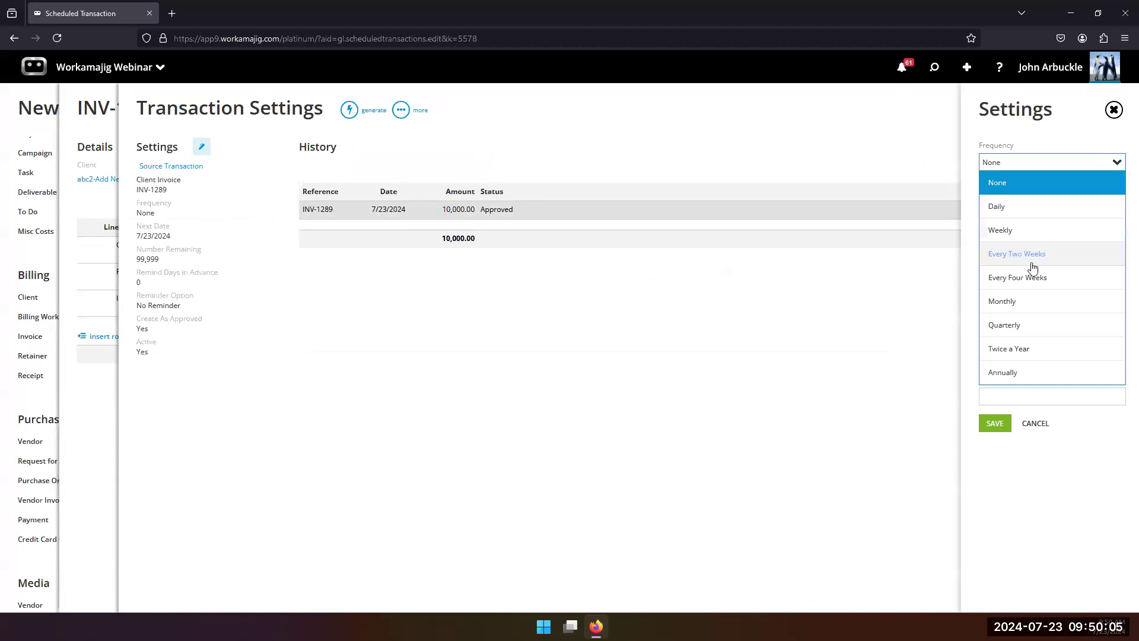
left_click(1034, 307)
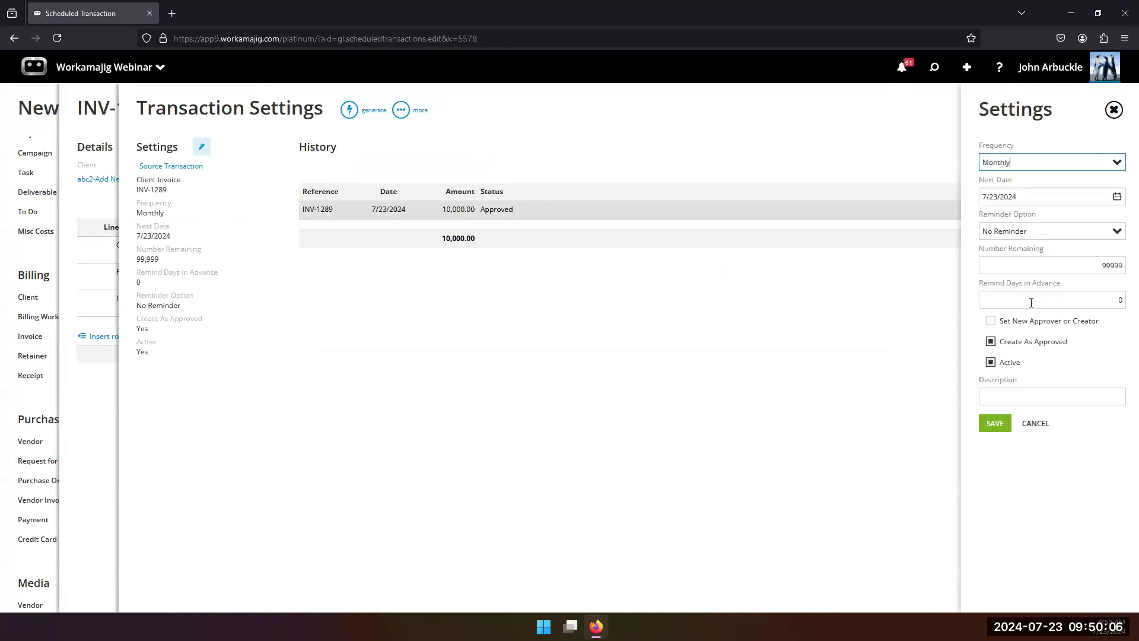
left_click(1117, 196)
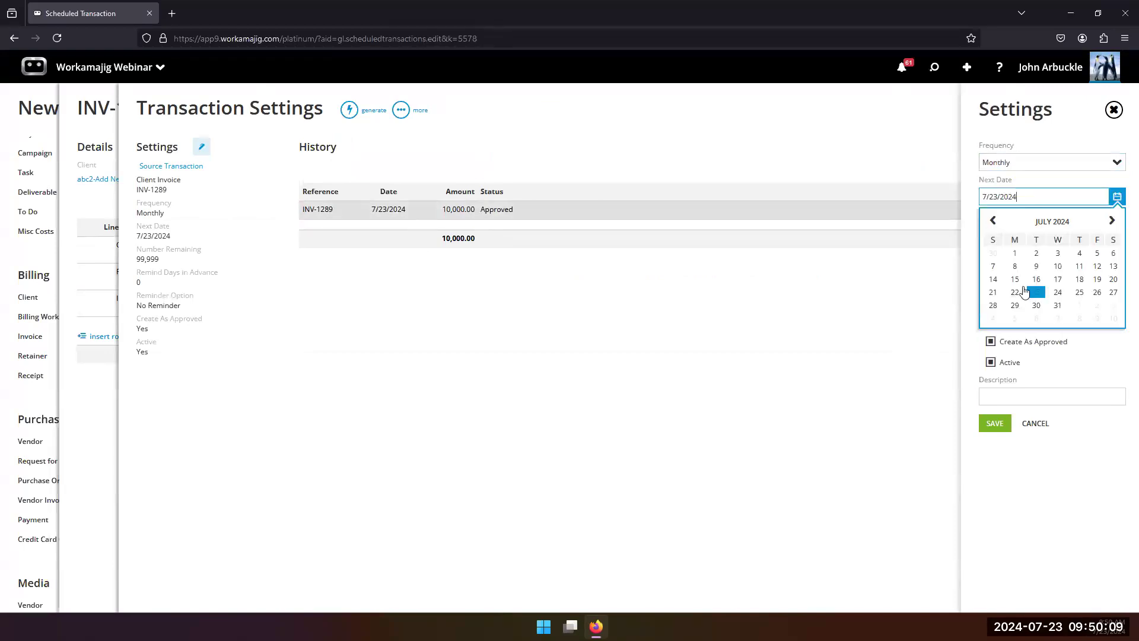
left_click(1078, 309)
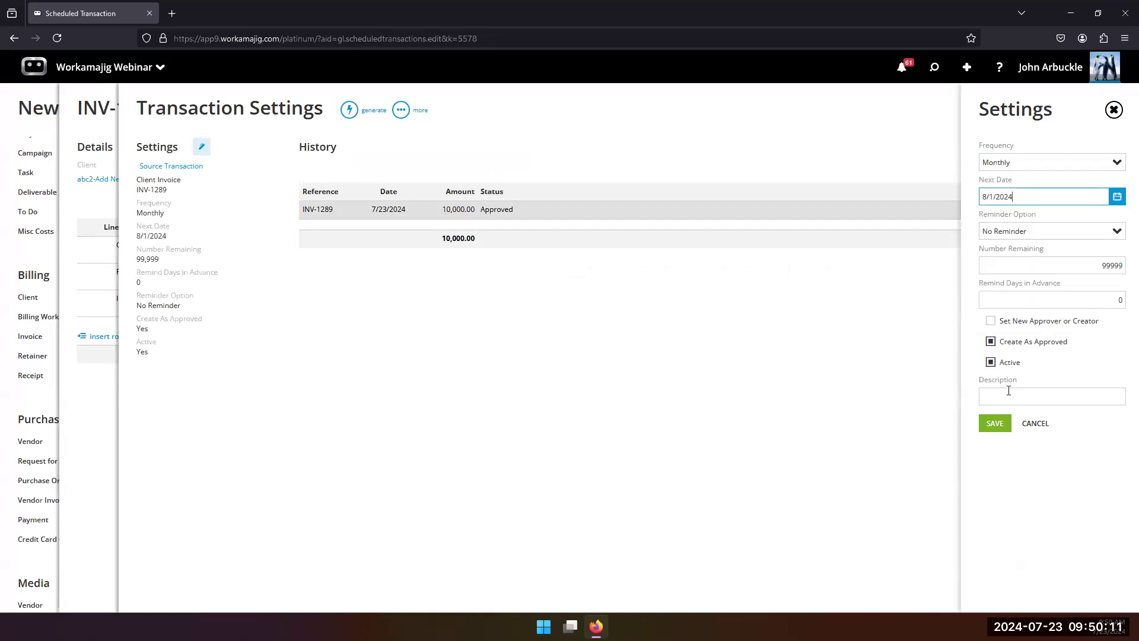
Step: Set the reminder option to Automatically Create, turn off Create As Approved and save the schedule settings
left_click(1114, 232)
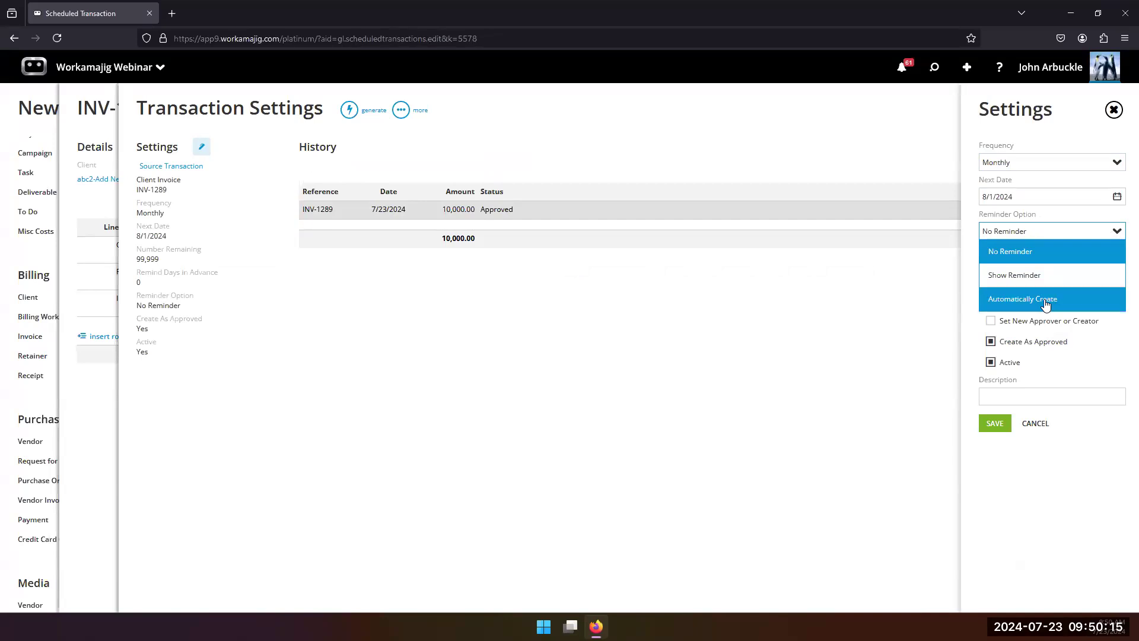
left_click(1045, 302)
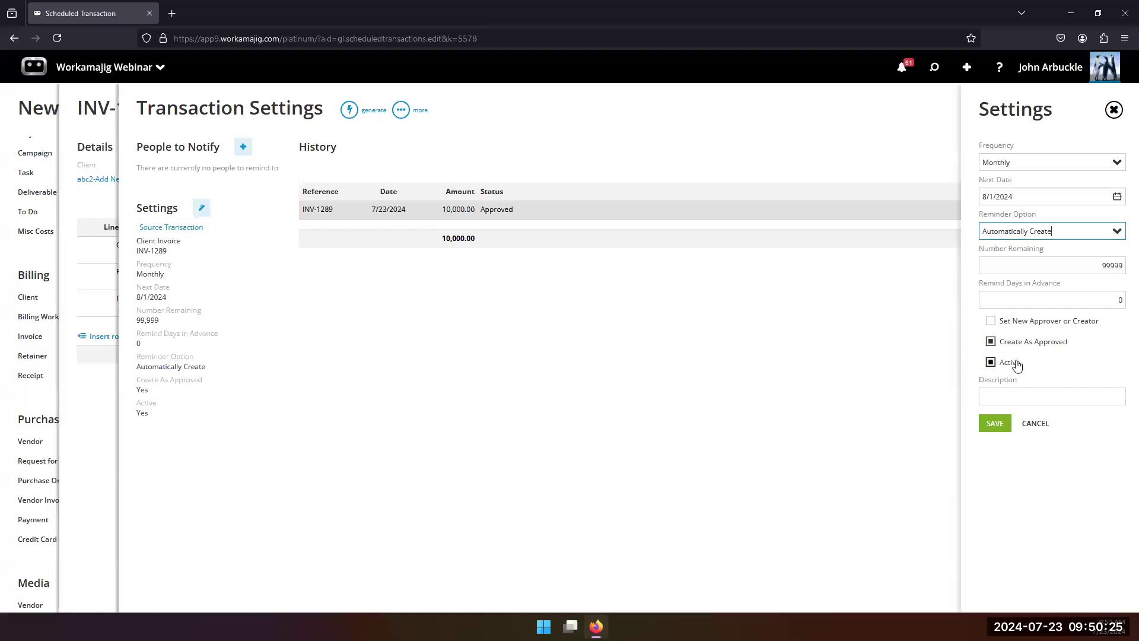
left_click(1003, 344)
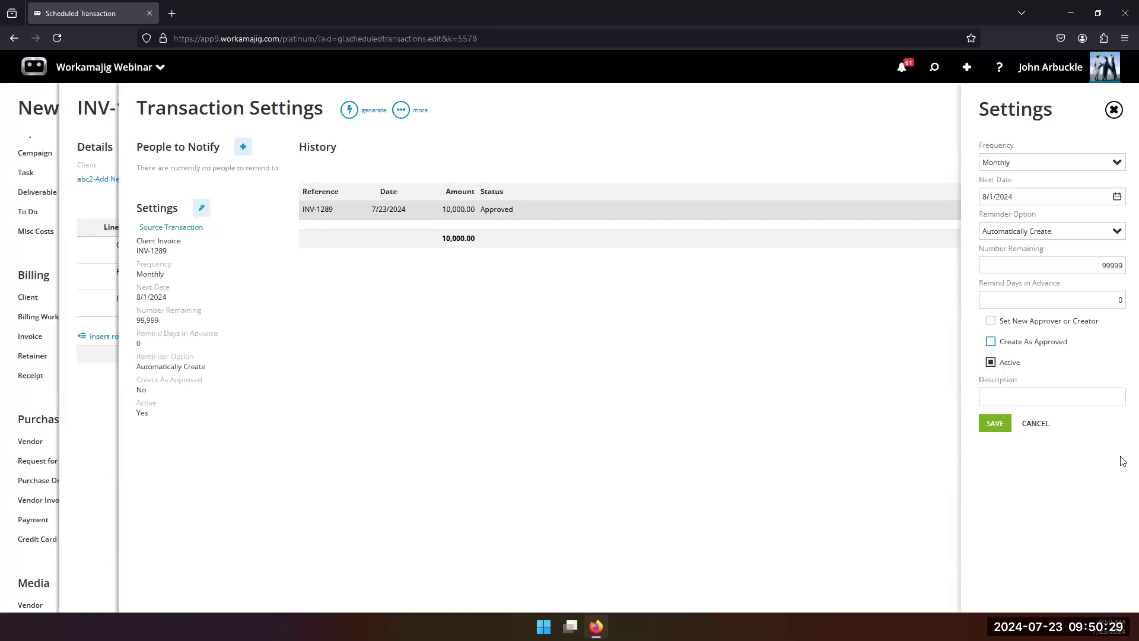
left_click(996, 426)
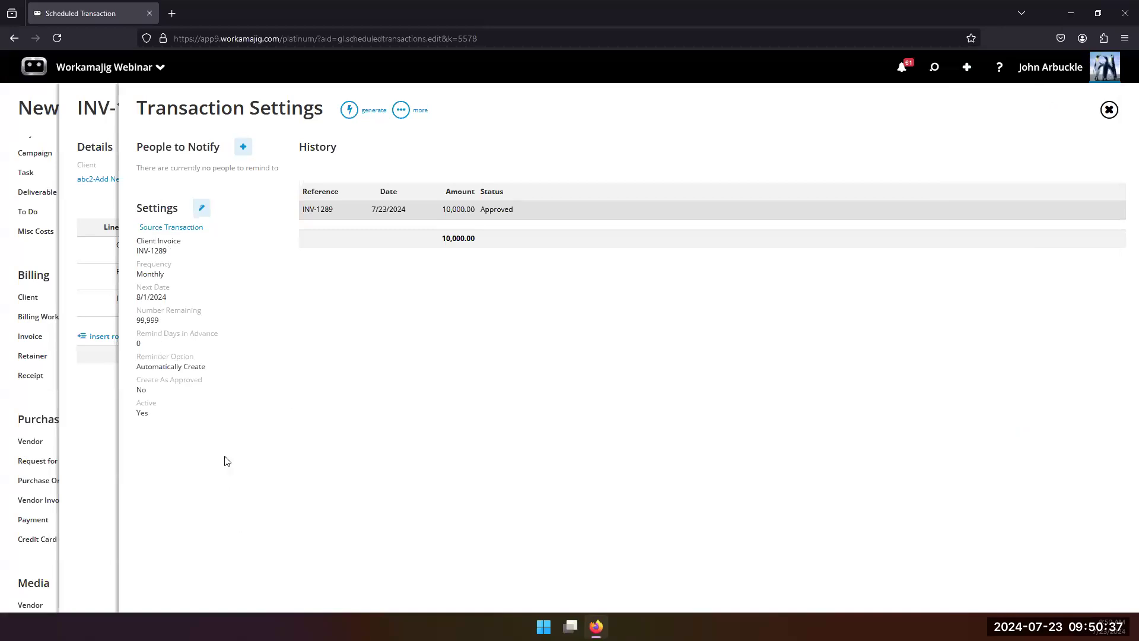
Step: Limit the invoice schedule to 11 remaining transactions and save the settings
left_click(206, 211)
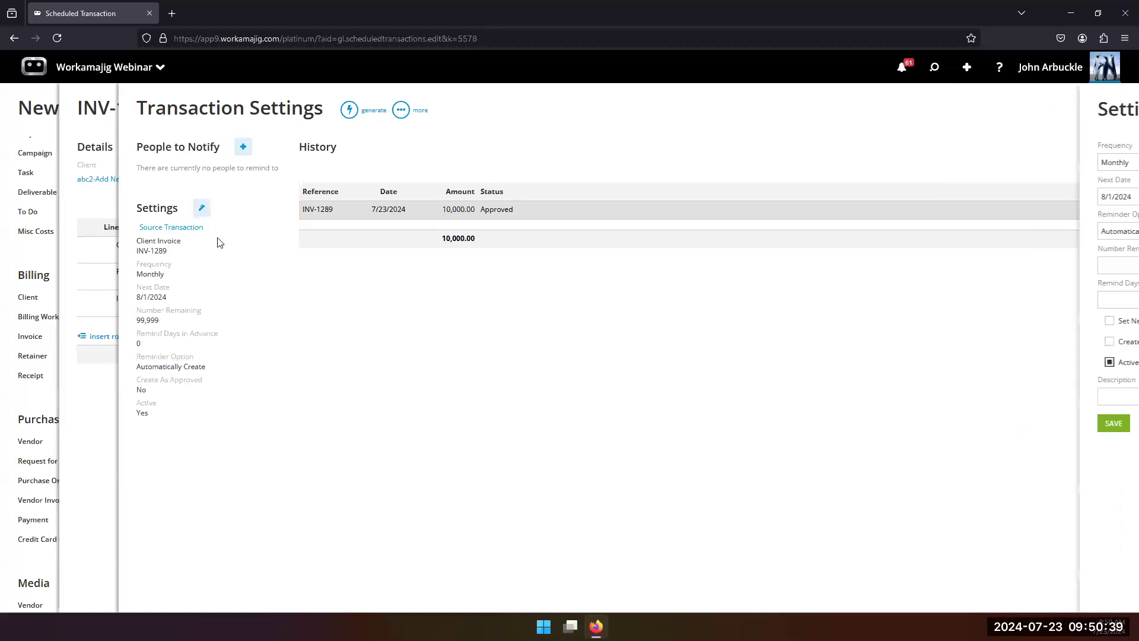
left_click(1086, 270)
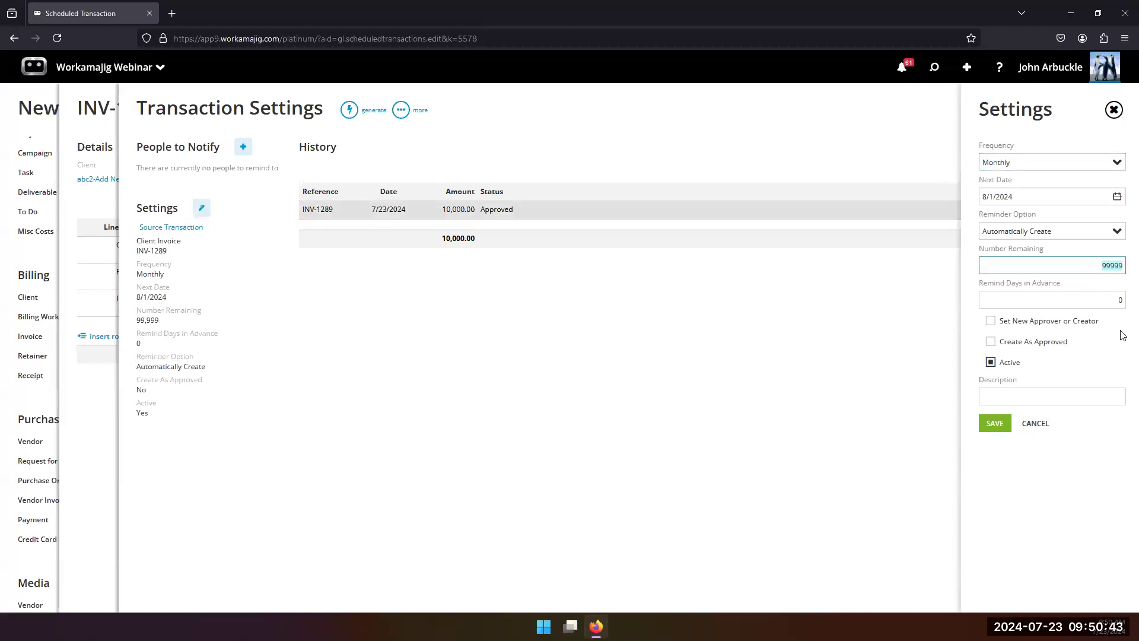
type("11")
left_click(994, 424)
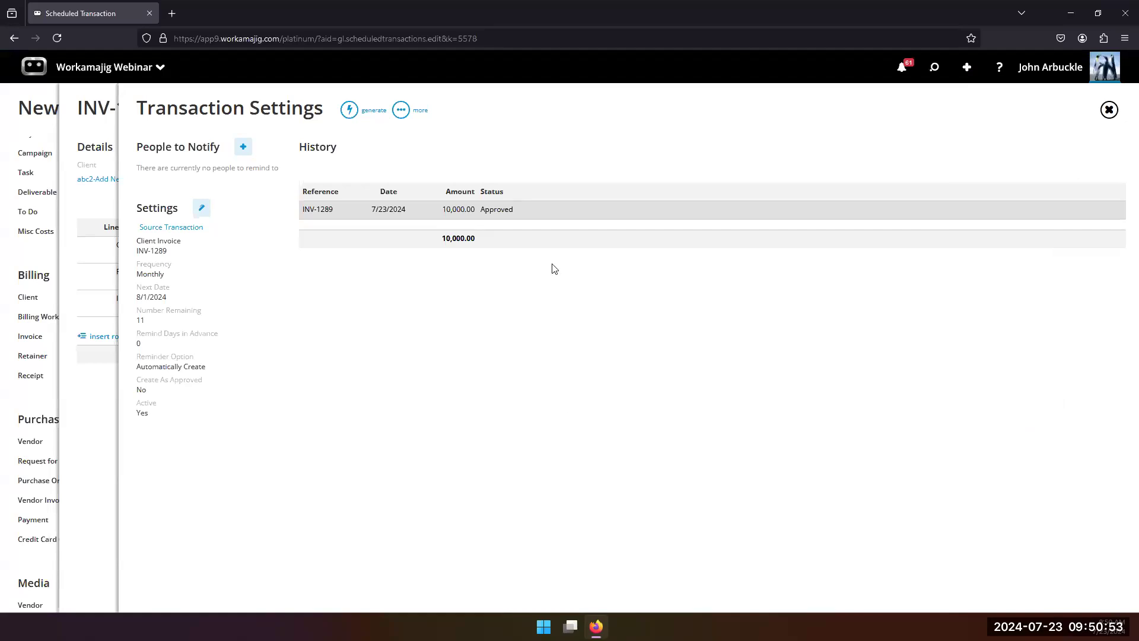
Step: Generate the next client invoice from the schedule and close the schedule settings
left_click(353, 112)
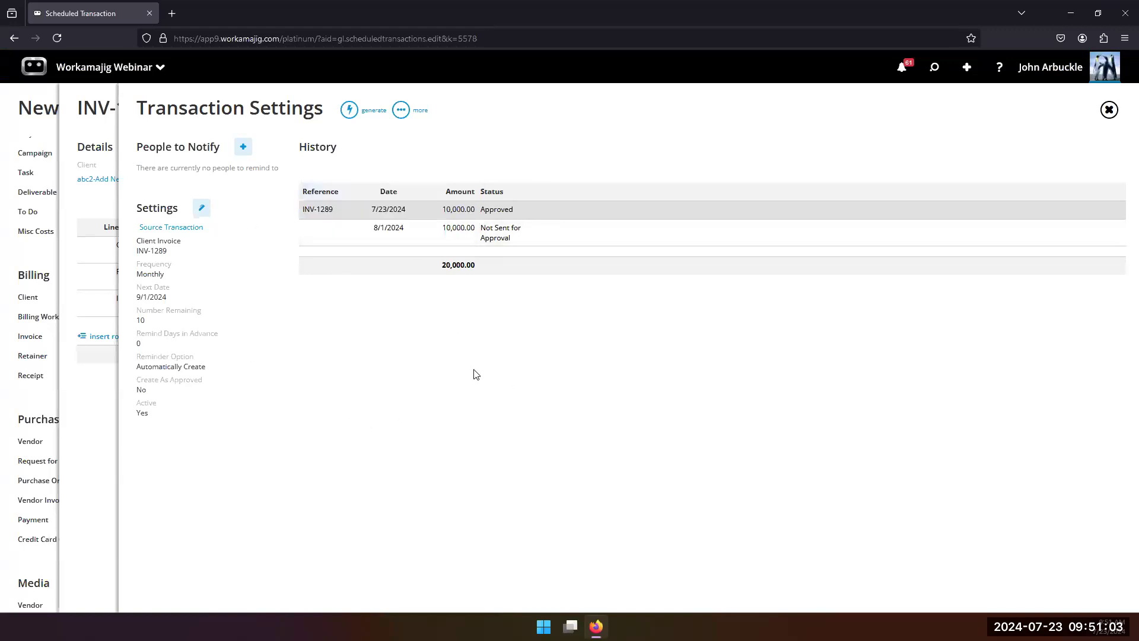
left_click(34, 262)
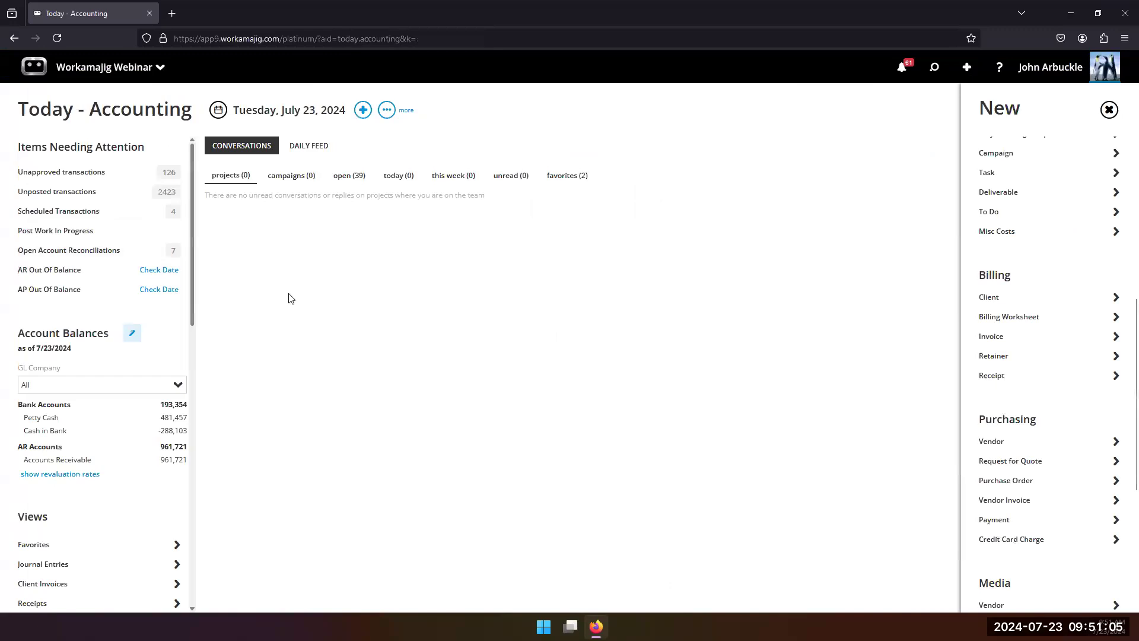
Step: On the Billing Today page, list the client invoices waiting to be submitted, sorted by newest invoice date
left_click(51, 81)
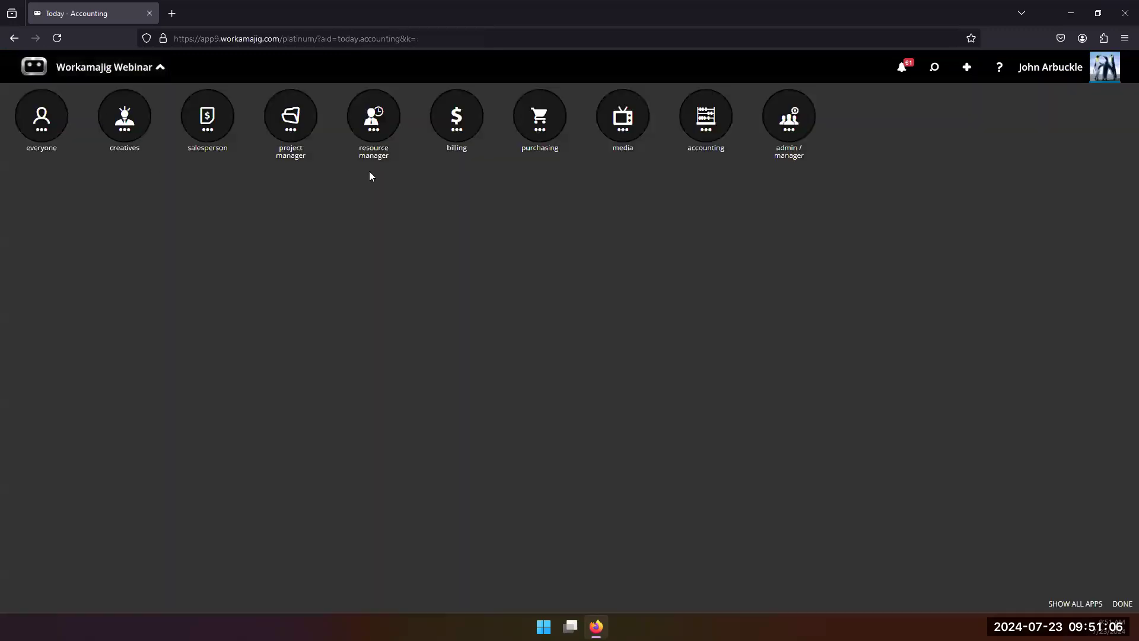
left_click(471, 134)
left_click(51, 232)
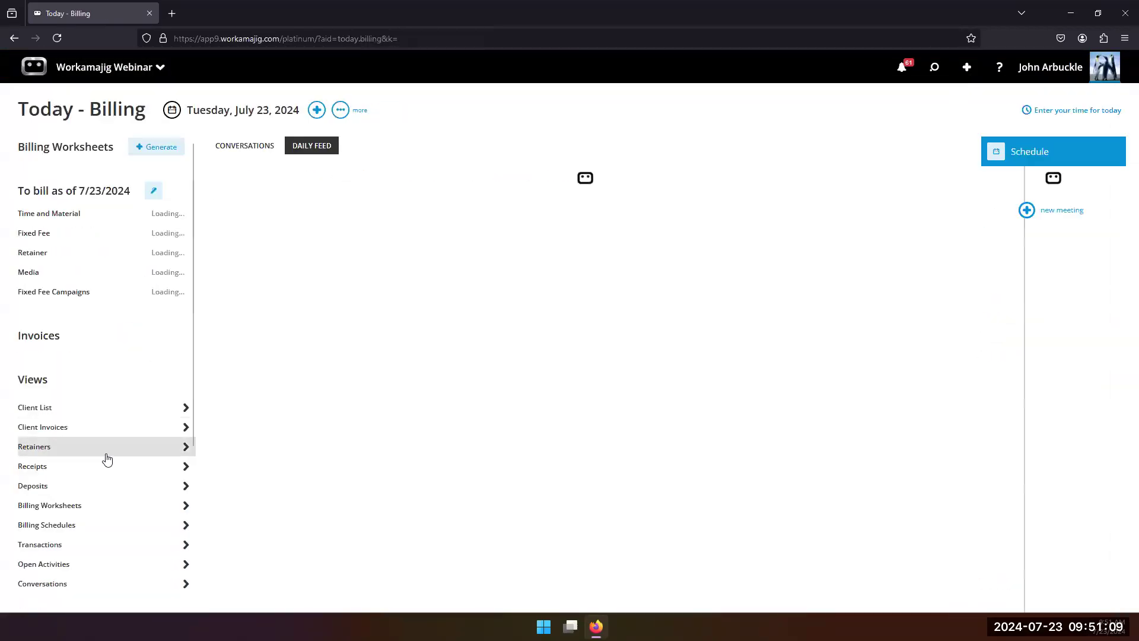
scroll(118, 391, "down", 2)
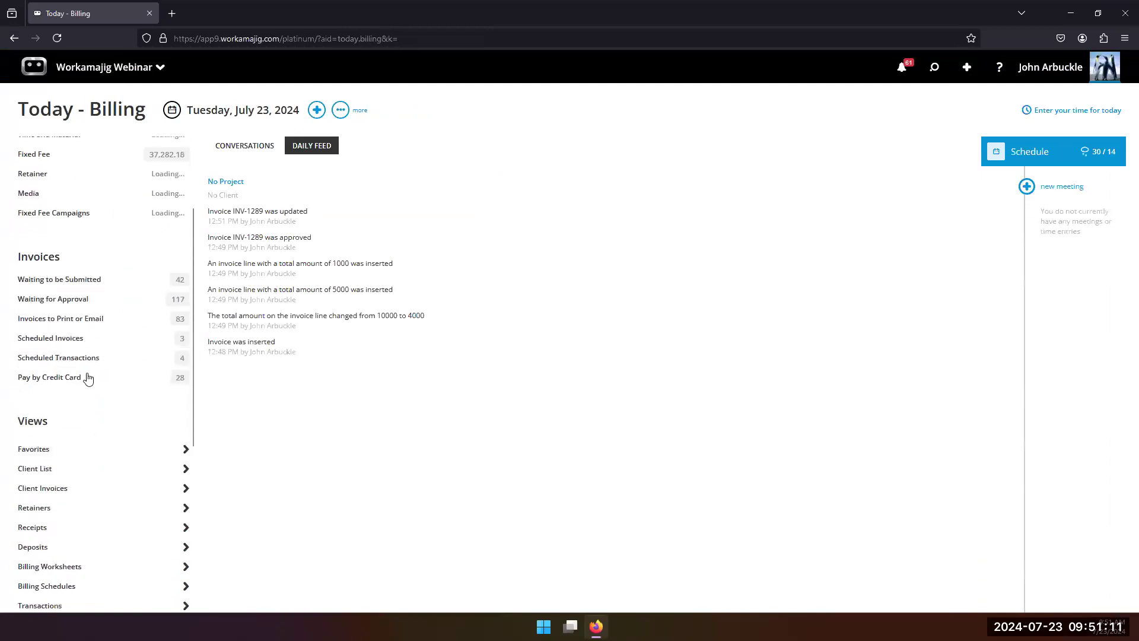
left_click(83, 281)
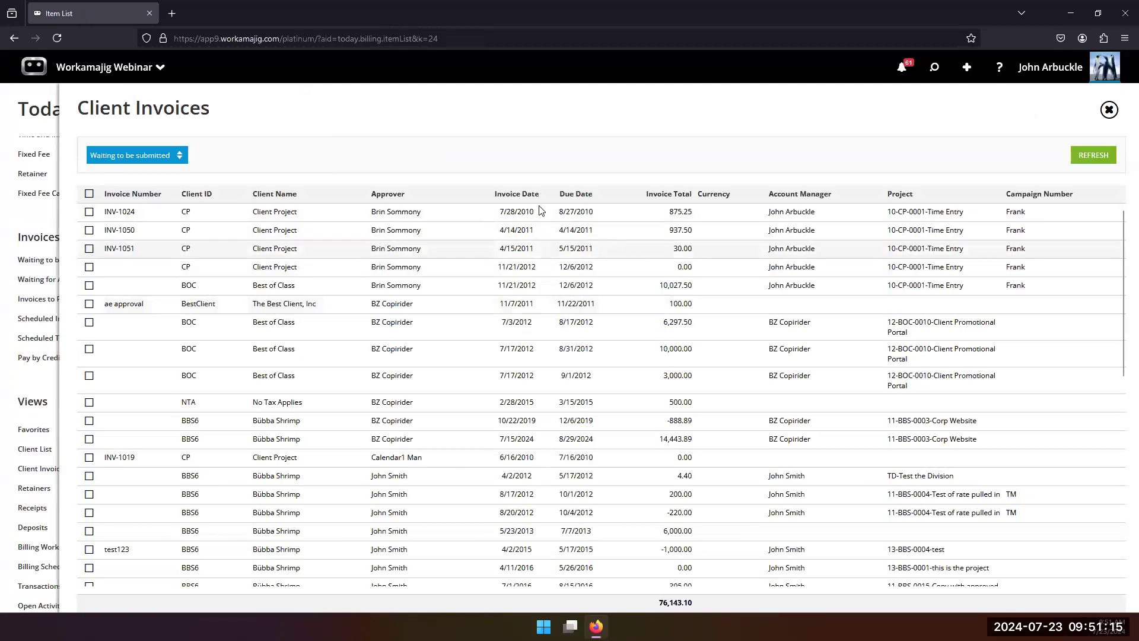
left_click(502, 196)
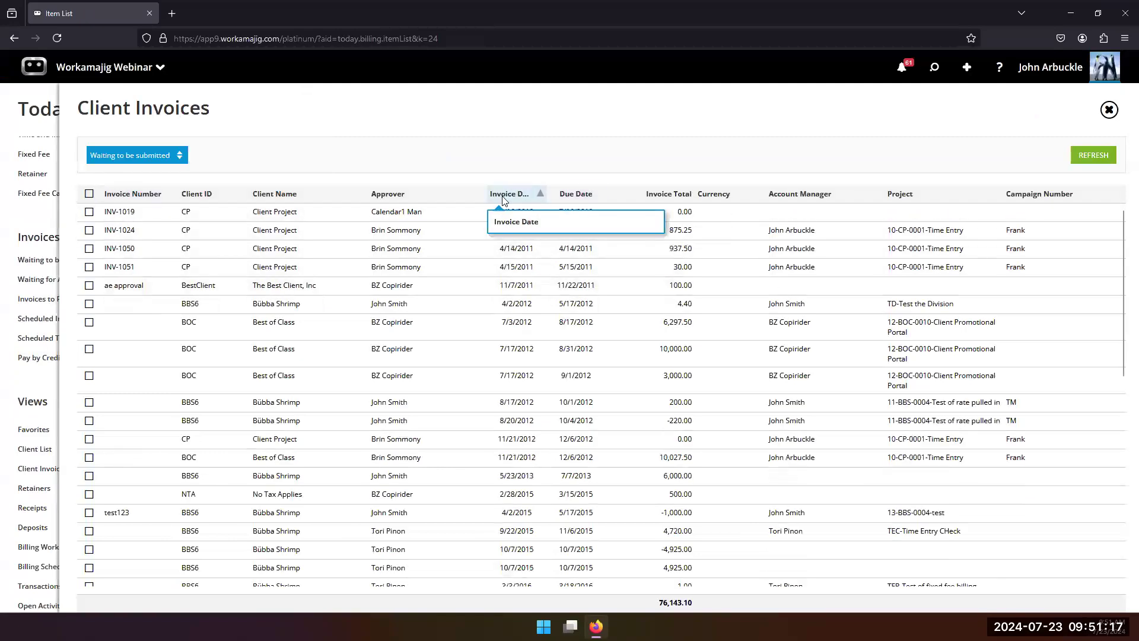
left_click(503, 196)
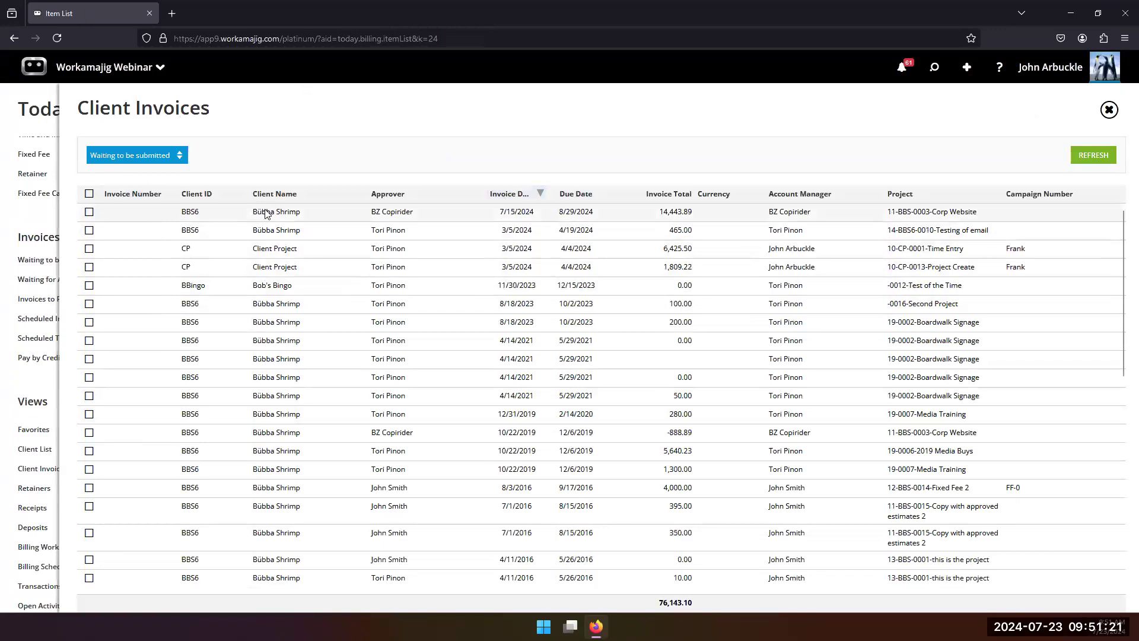
Step: List the client invoices waiting for approval by newest invoice date and open the 8/1/2024 invoice for Add New Company
left_click(26, 374)
left_click(90, 279)
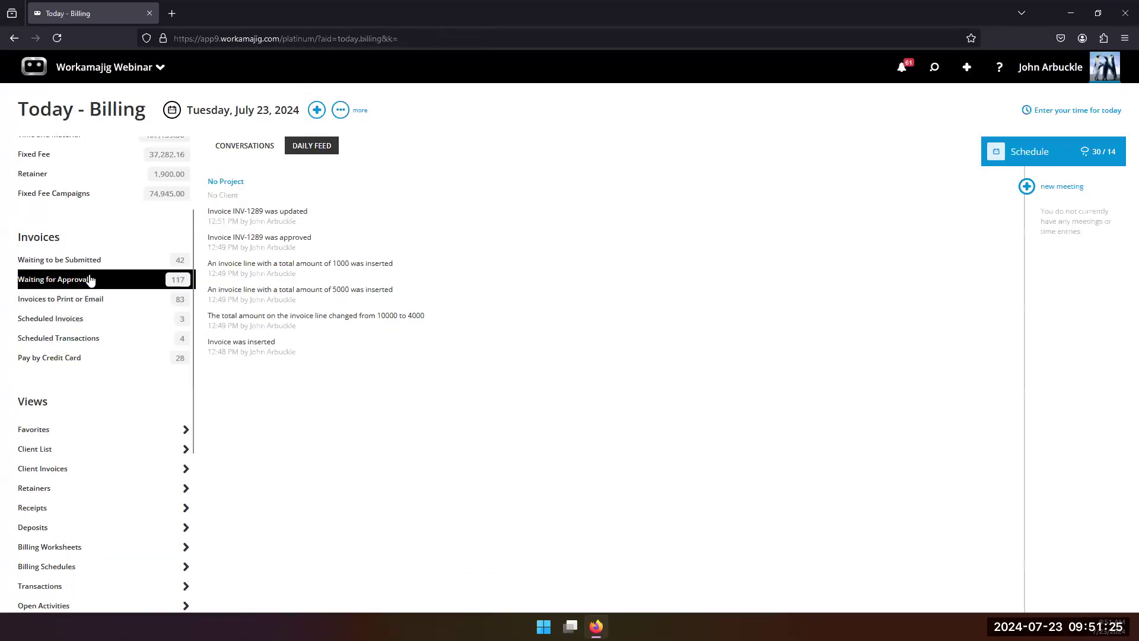
left_click(561, 194)
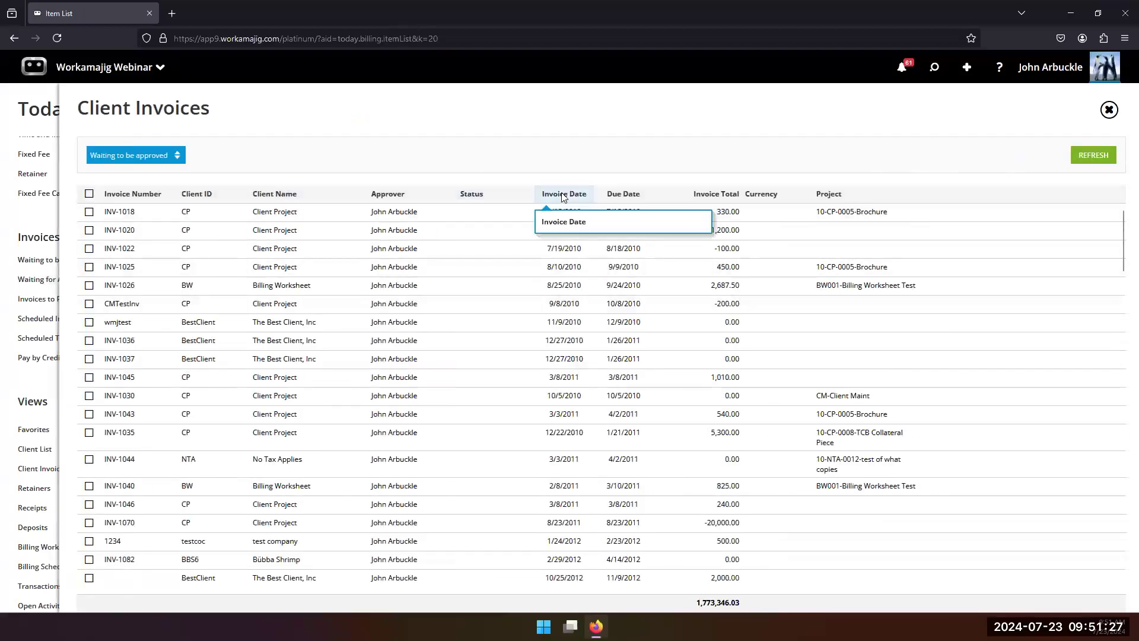
left_click(561, 193)
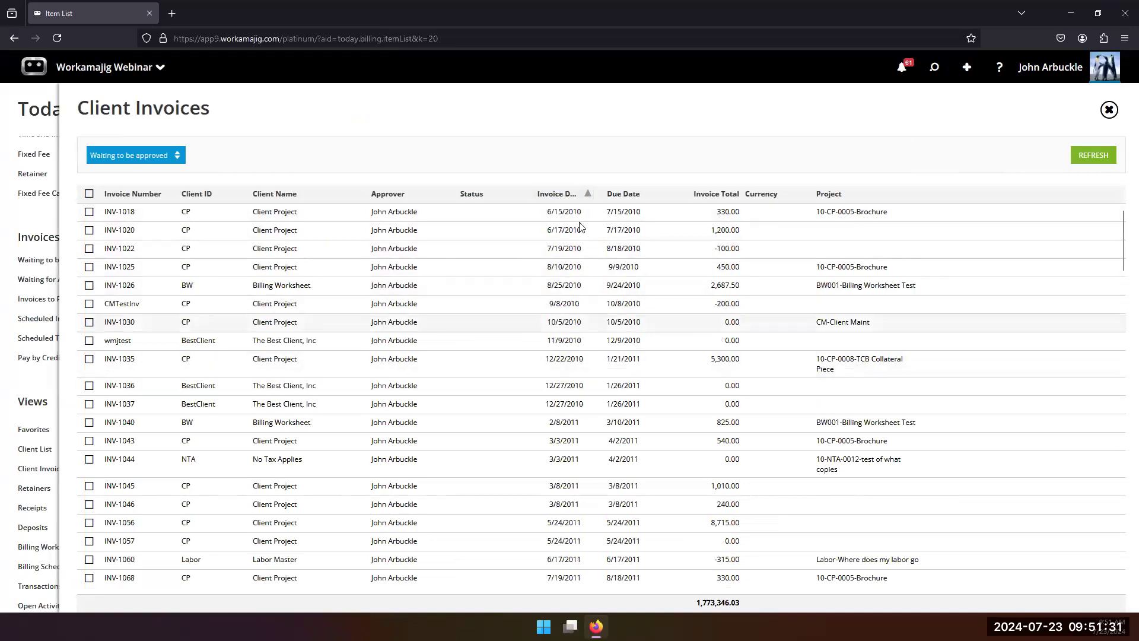
left_click(561, 193)
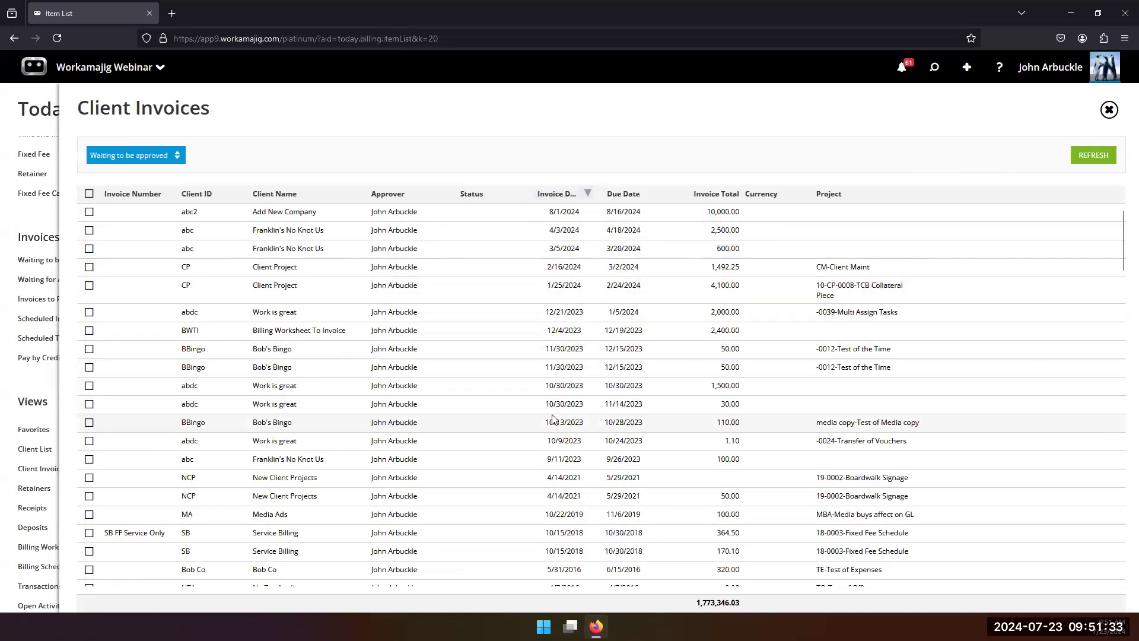
left_click(272, 218)
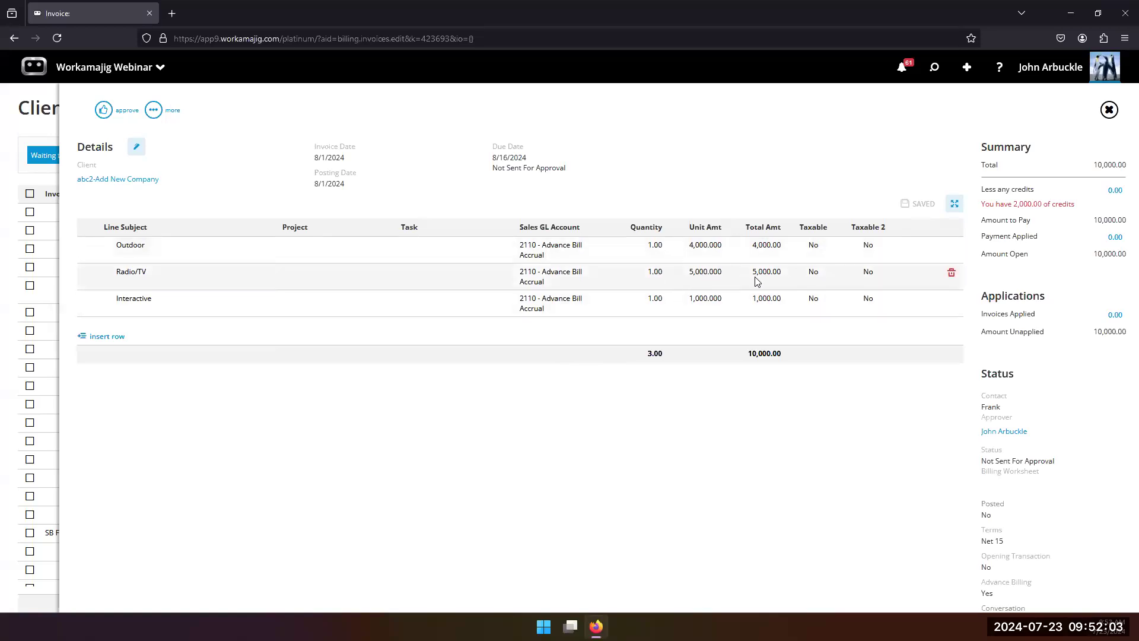
Step: Change the invoice's Interactive line total to 3000 and its Outdoor line total to 2000
left_click(762, 302)
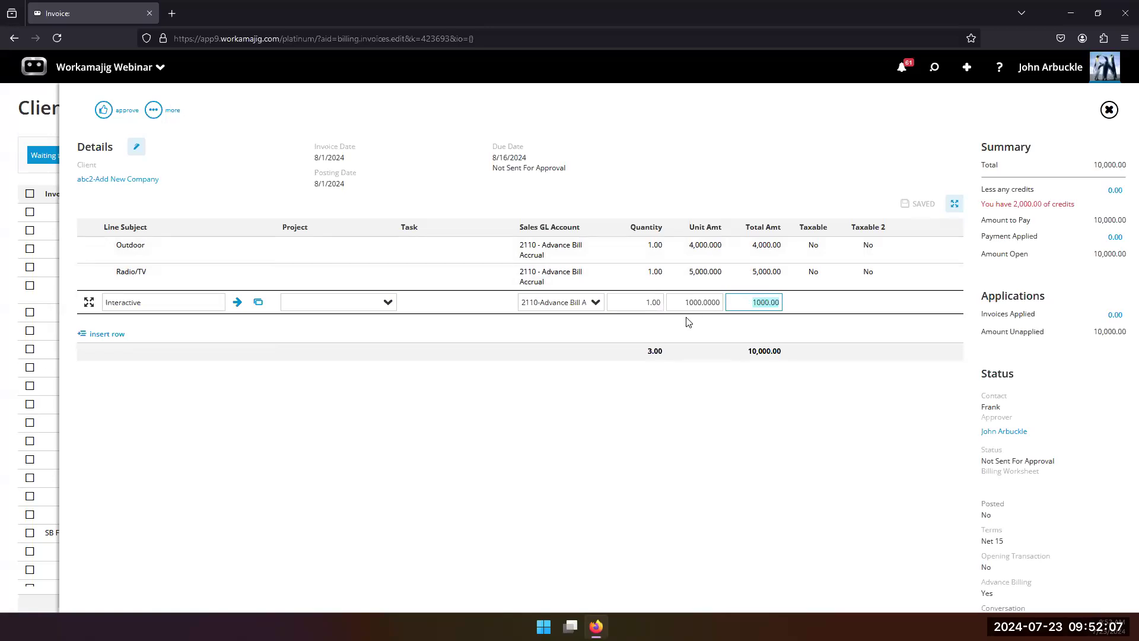
type("3000")
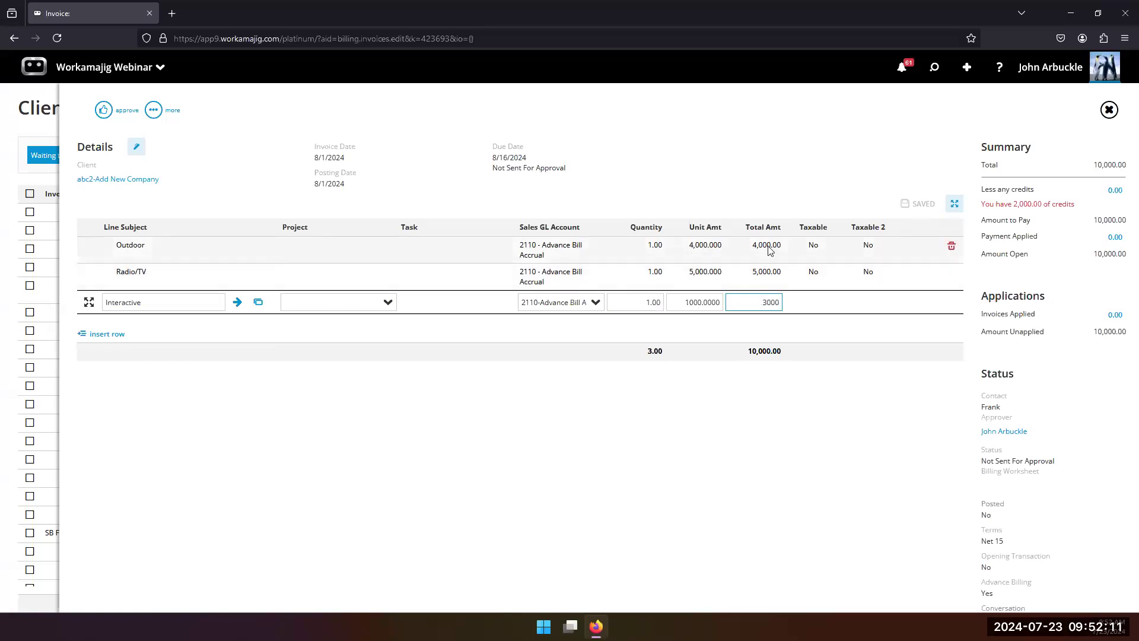
key("Return")
type("2")
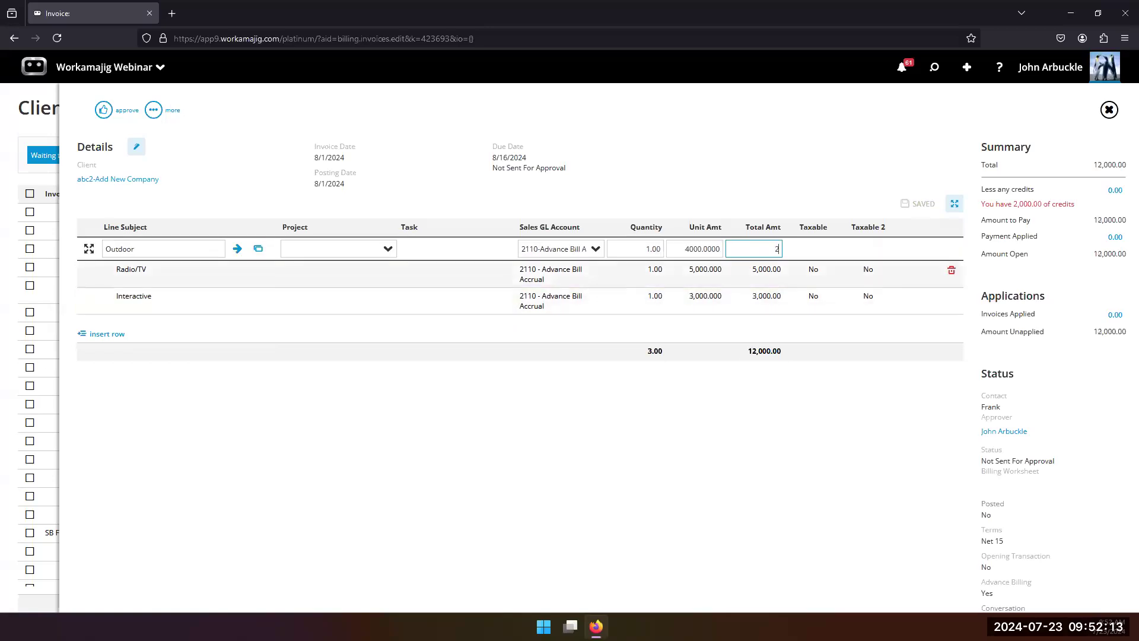
type("000")
left_click(636, 439)
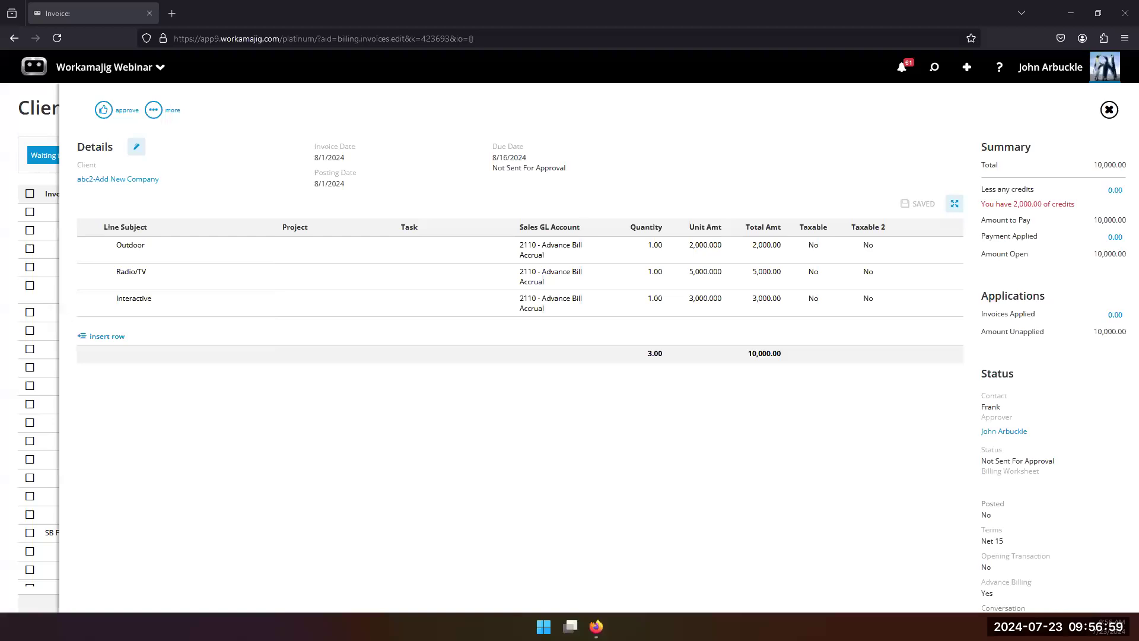
Step: Close the invoice and the client invoices list, and open the report center
left_click(50, 93)
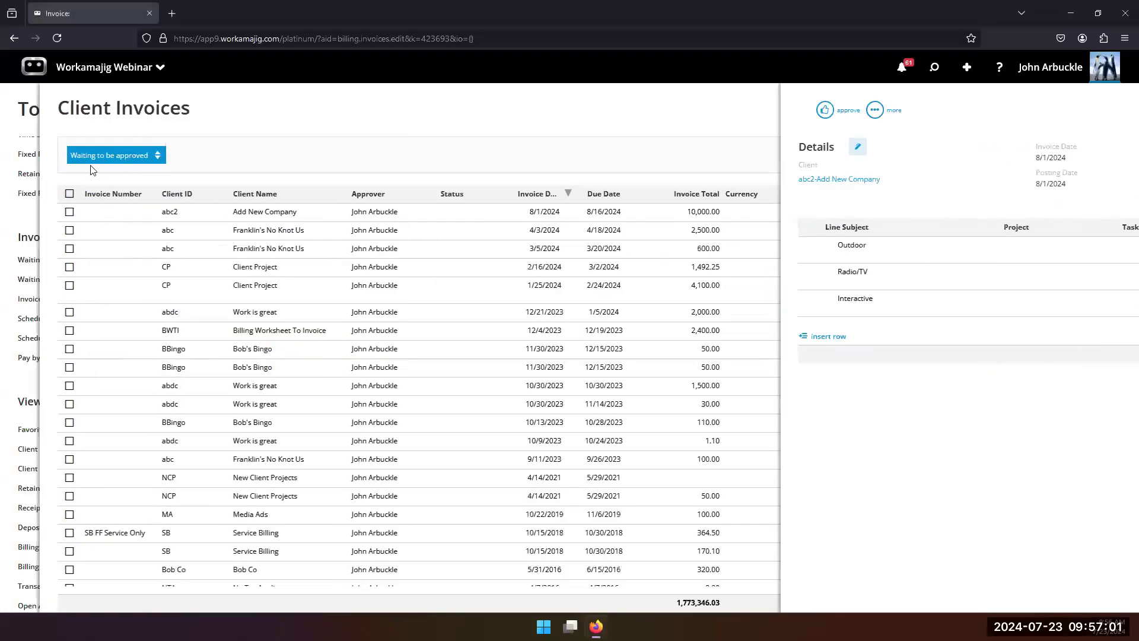
left_click(54, 109)
left_click(83, 68)
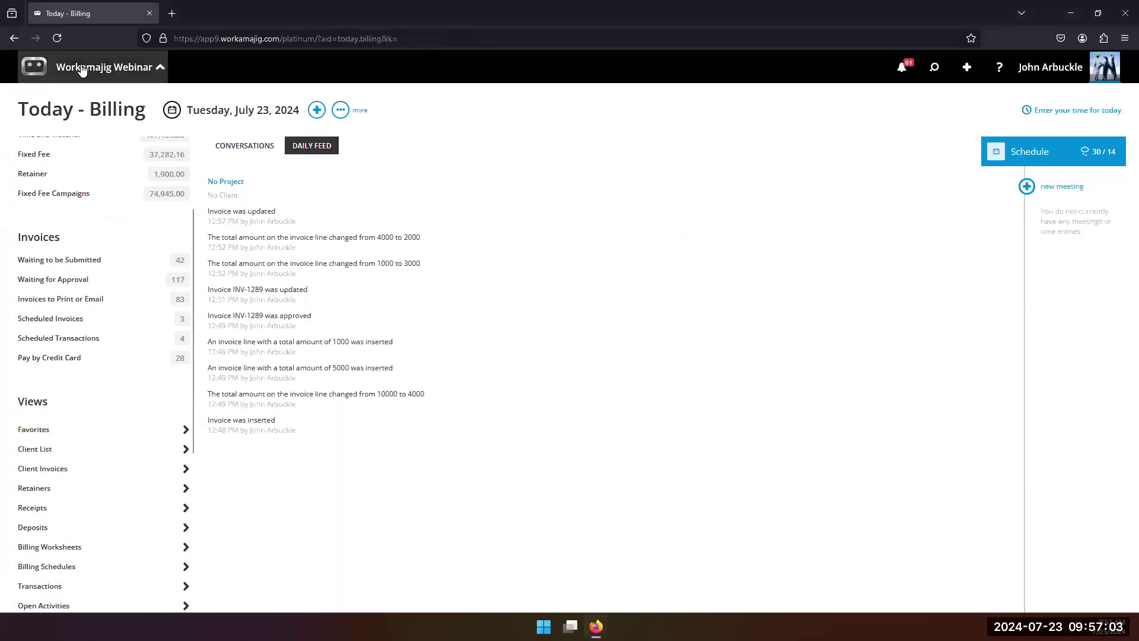
left_click(39, 112)
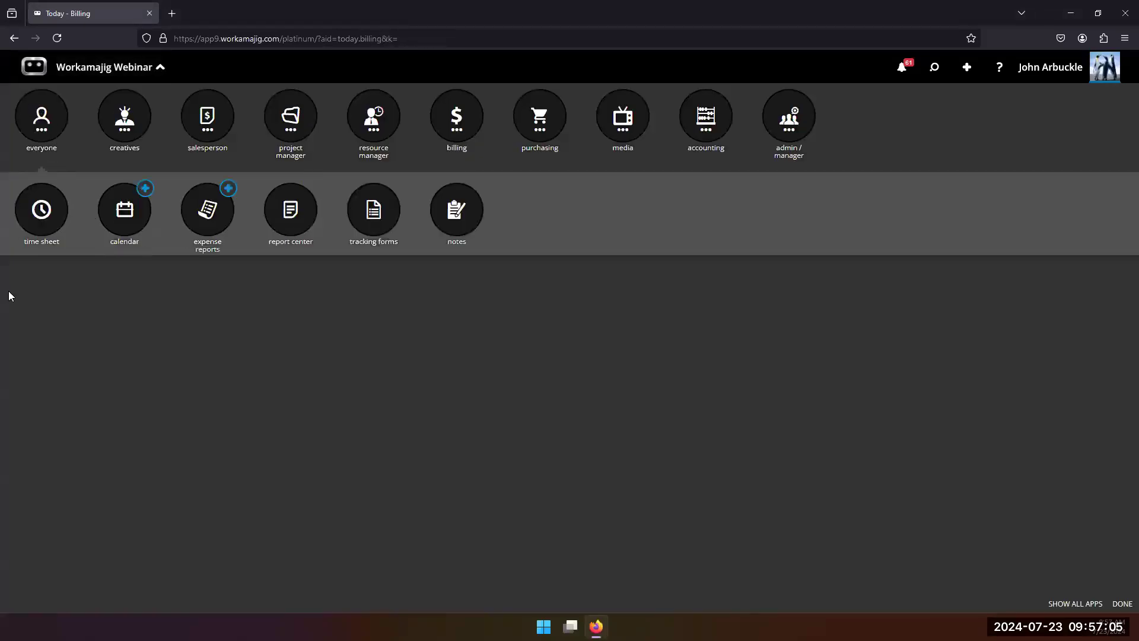
left_click(298, 225)
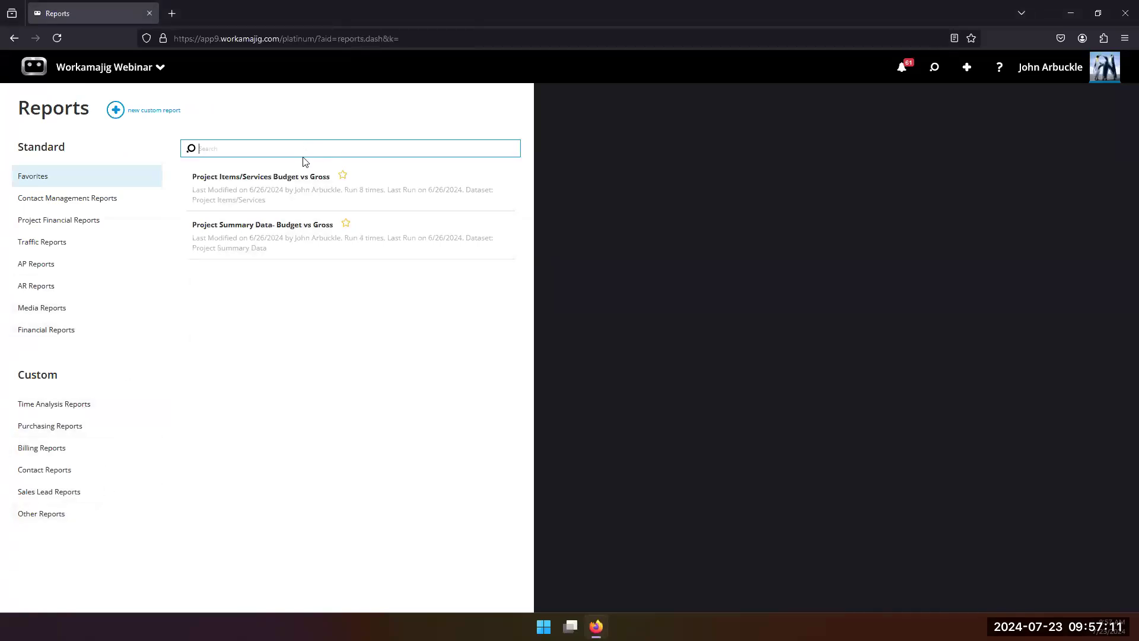
Step: Search the reports for "back" and open Timesheet Backup By Week With Bill Utilization
left_click(283, 156)
type("back")
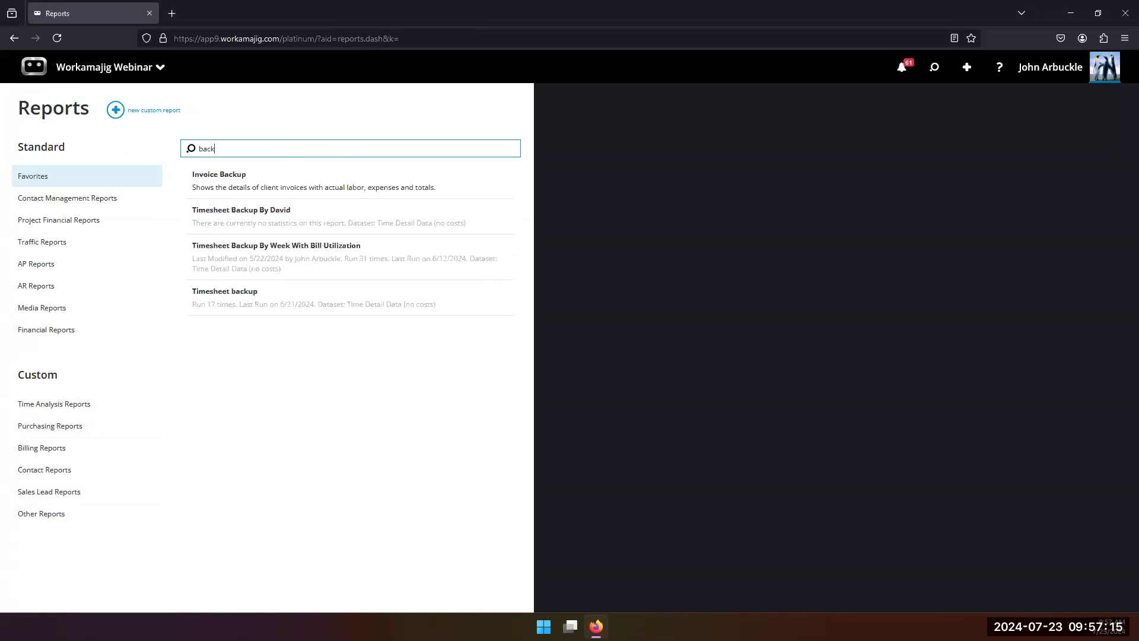
left_click_drag(295, 262, 311, 256)
left_click(311, 256)
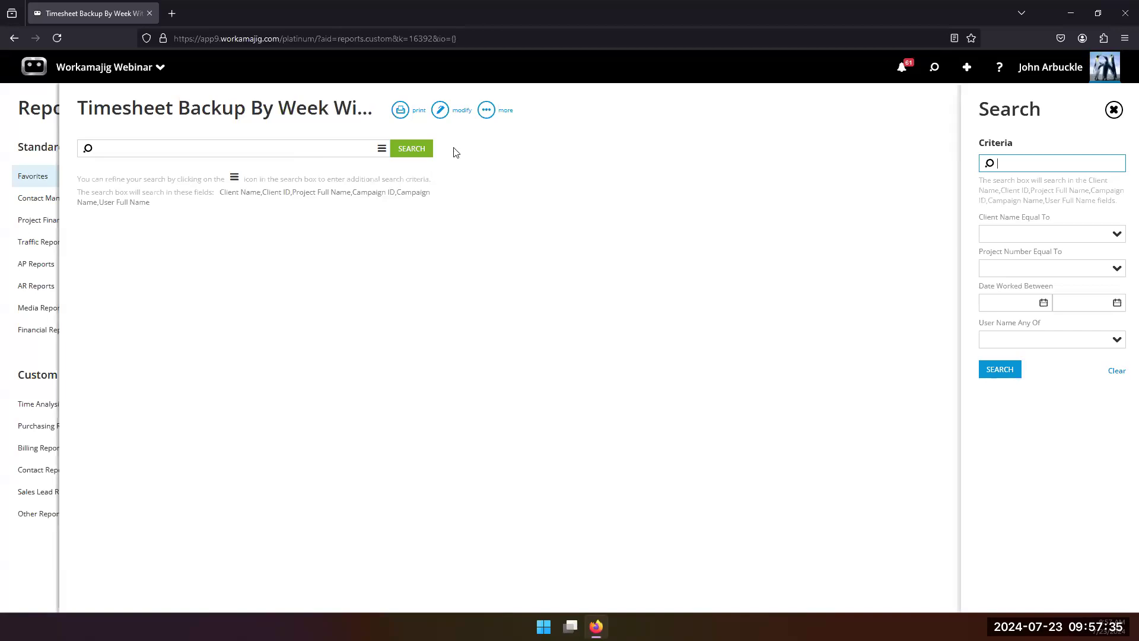
Step: Open the timesheet report's layout for editing and examine its calculated columns, captions and grouping functions
left_click(444, 114)
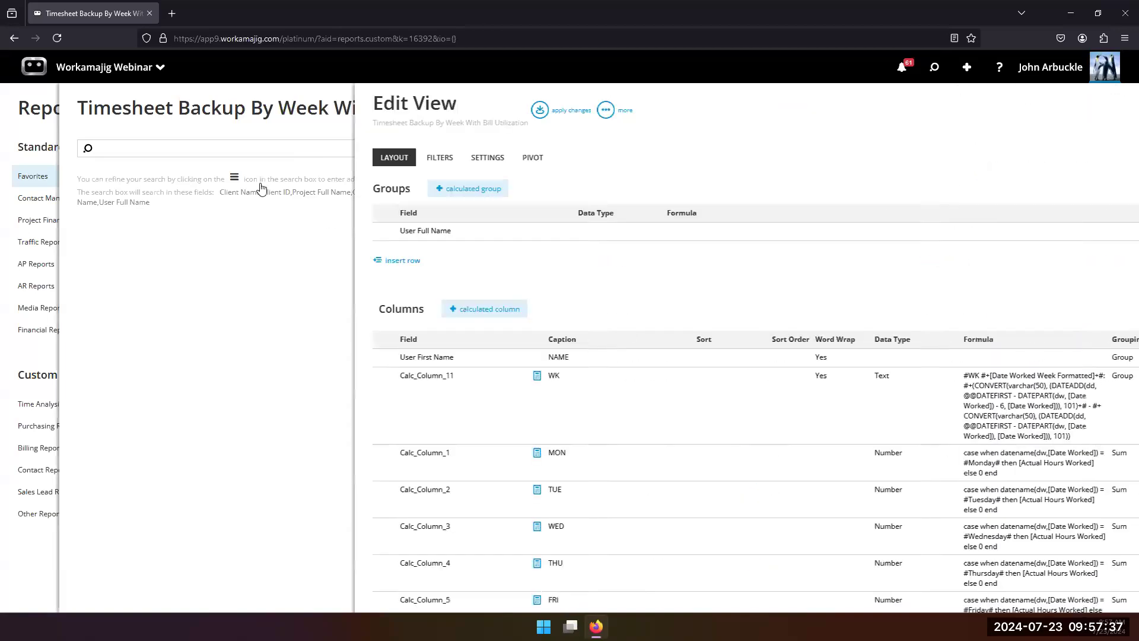
scroll(502, 325, "down", 4)
scroll(503, 325, "up", 3)
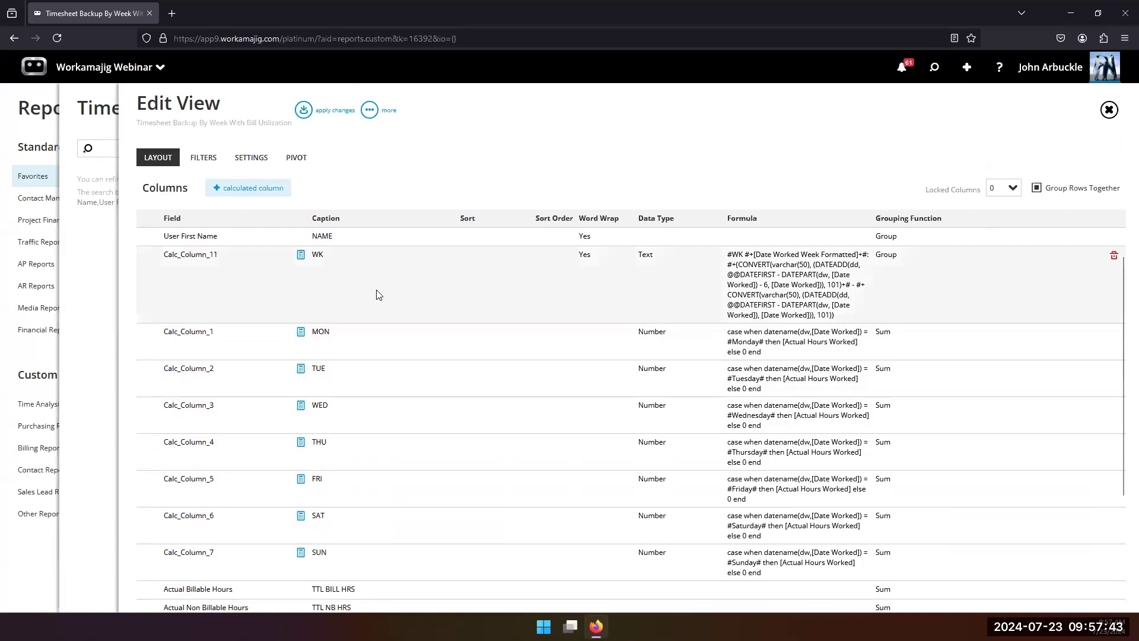
scroll(237, 231, "down", 1)
scroll(321, 255, "down", 1)
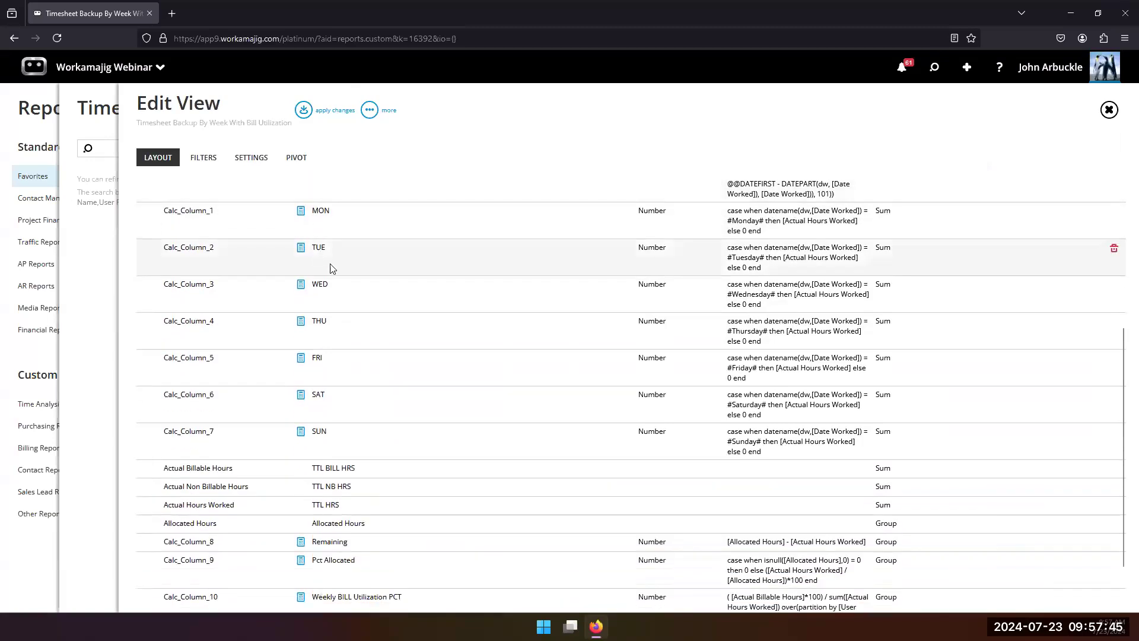
scroll(404, 364, "down", 2)
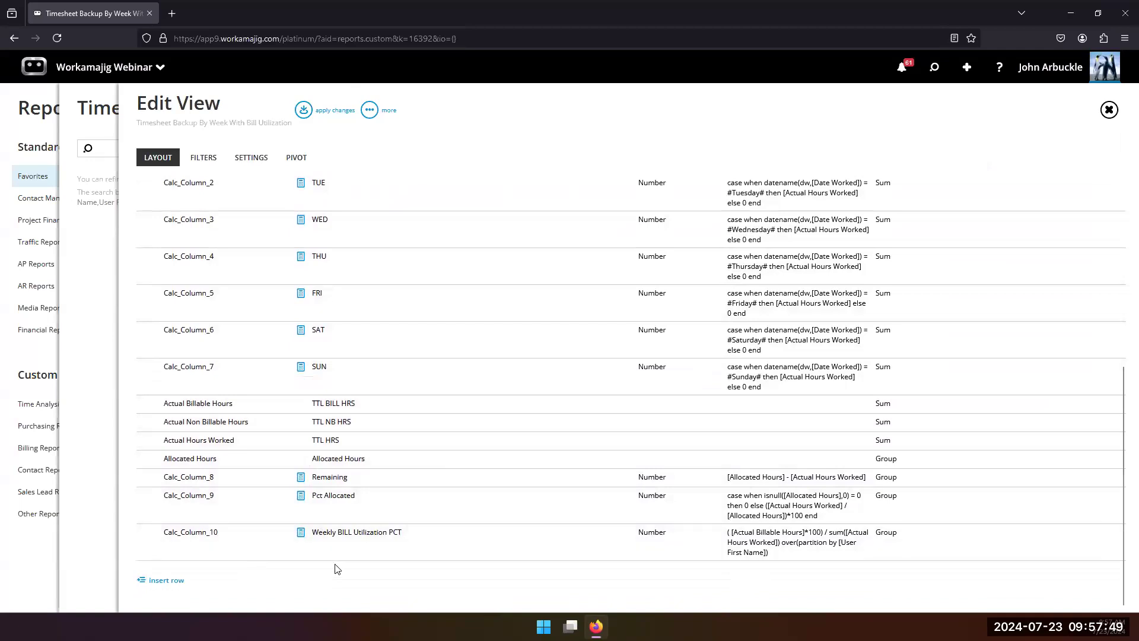
scroll(334, 567, "up", 4)
Step: Run the timesheet report and expand two employees' groups to examine their hours by week
left_click(305, 111)
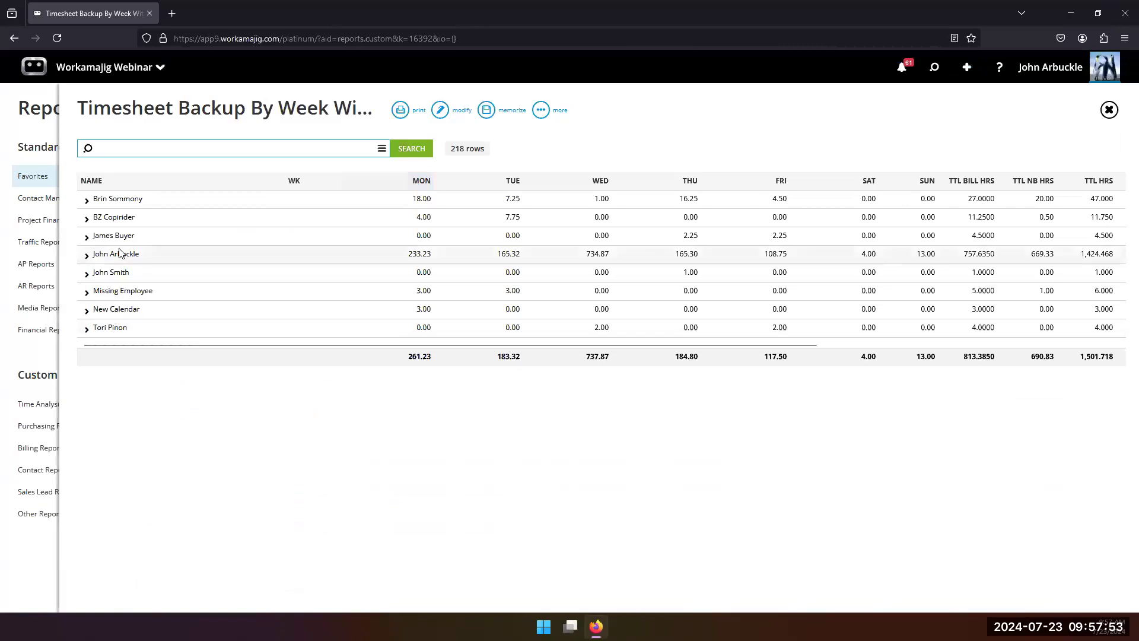
left_click(87, 275)
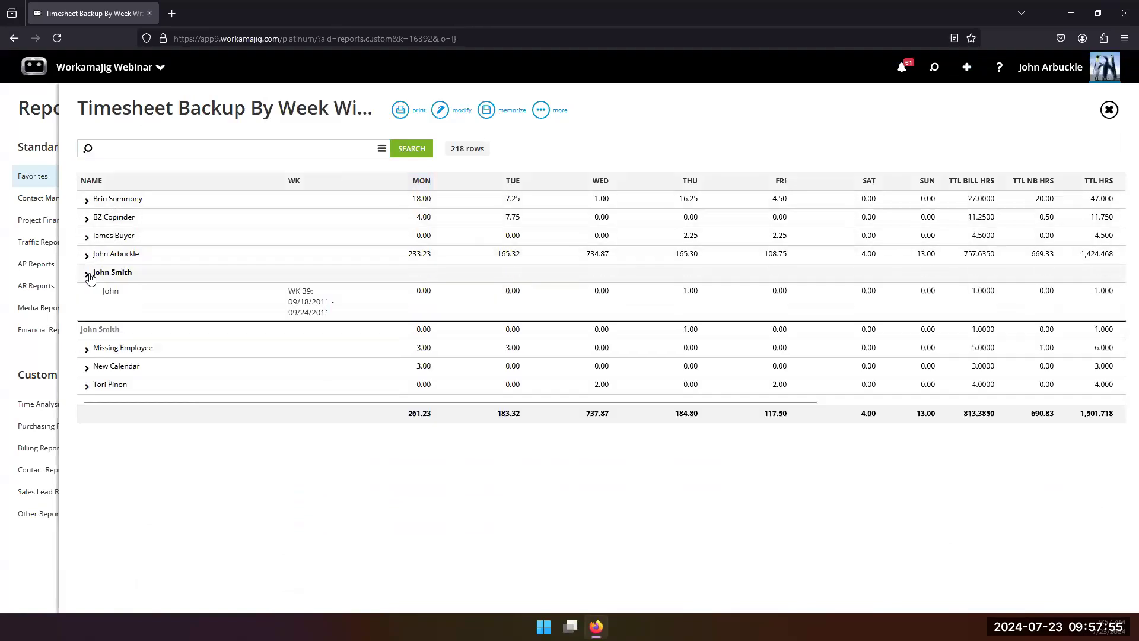
left_click(86, 255)
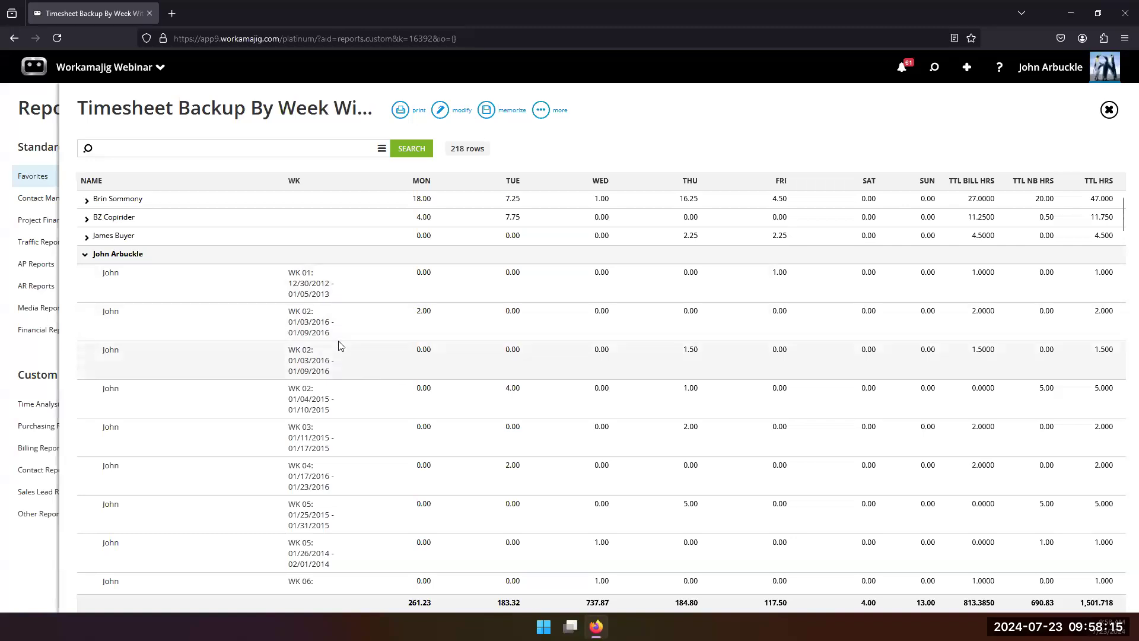
Step: Open the report's filters for editing and show the conditions available for the User Name filter
left_click(455, 113)
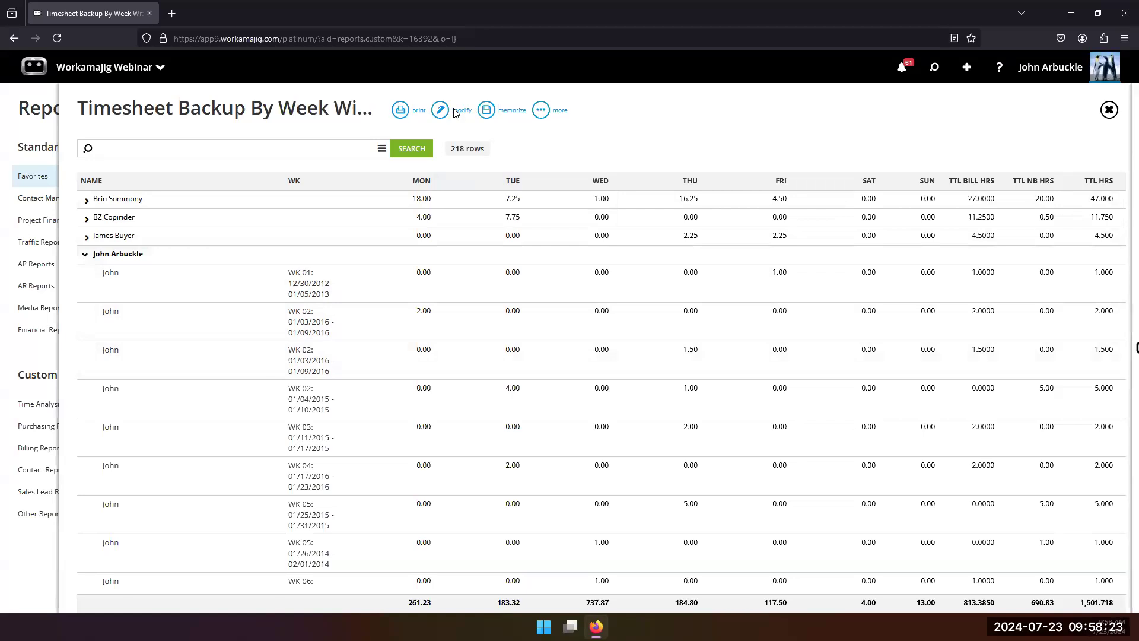
left_click(204, 158)
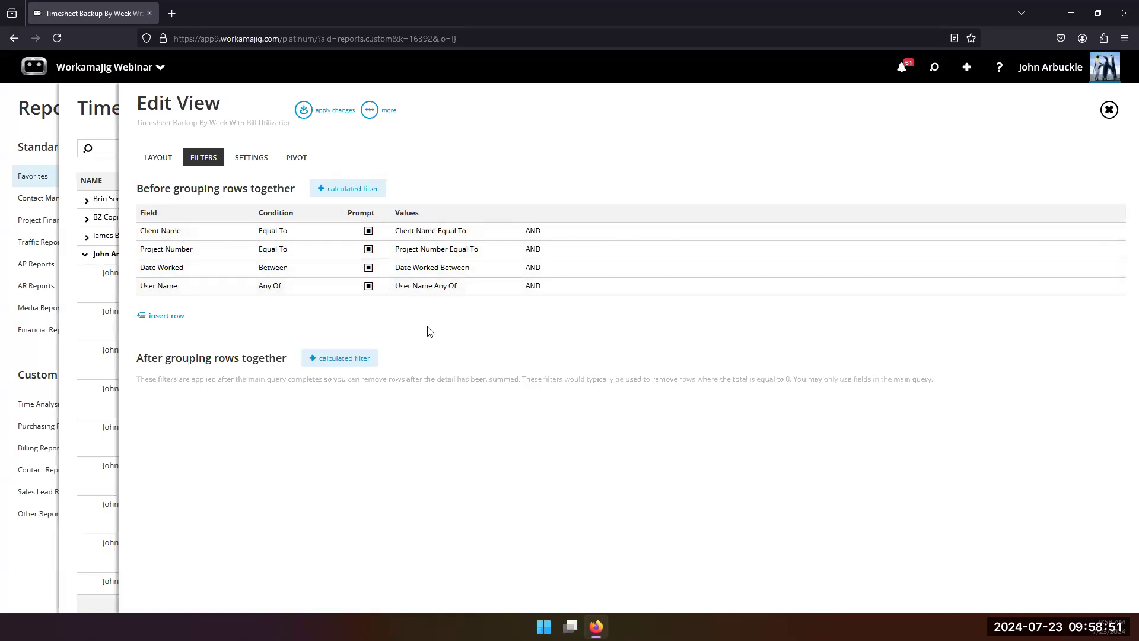
left_click(274, 285)
left_click(305, 342)
scroll(237, 451, "down", 2)
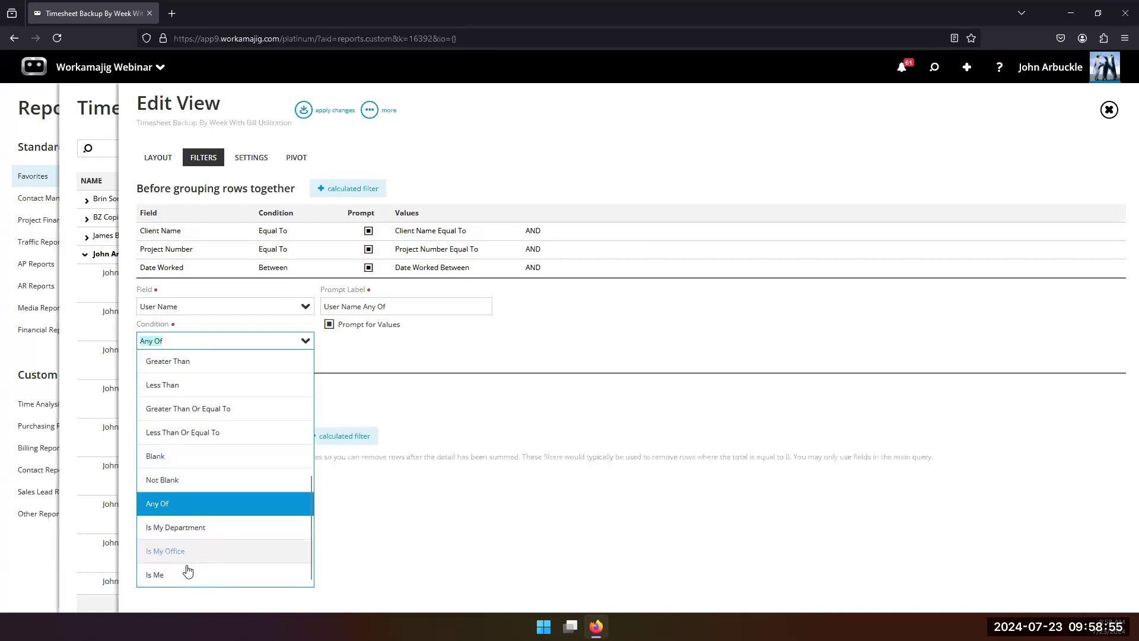
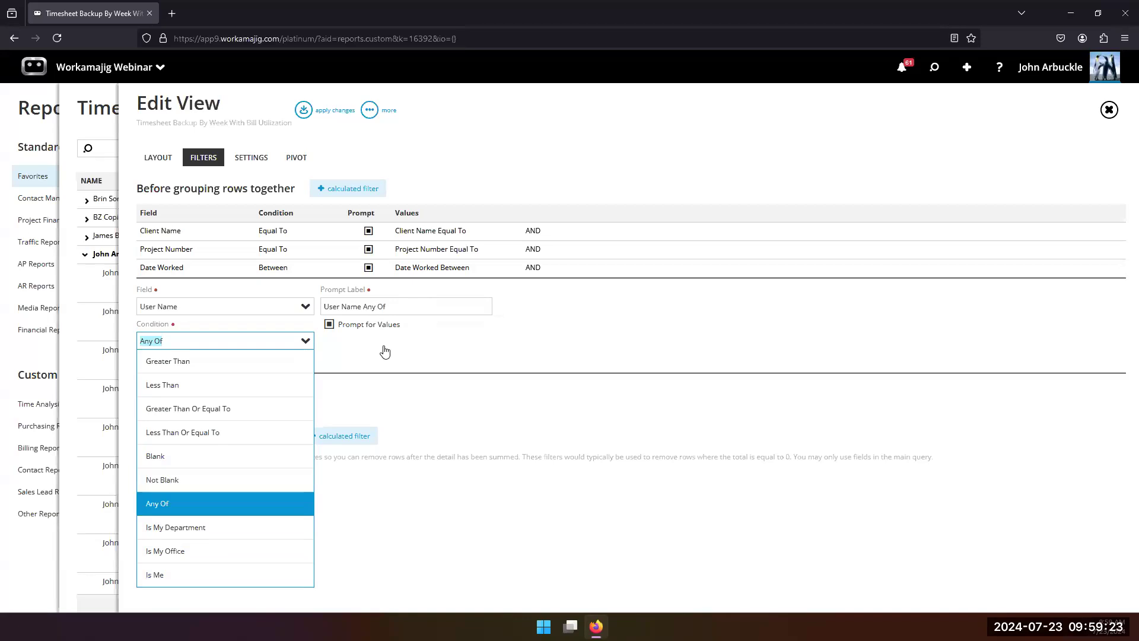
Step: Examine the conditions available for the Date Worked filter and return to the report without applying changes
left_click(484, 345)
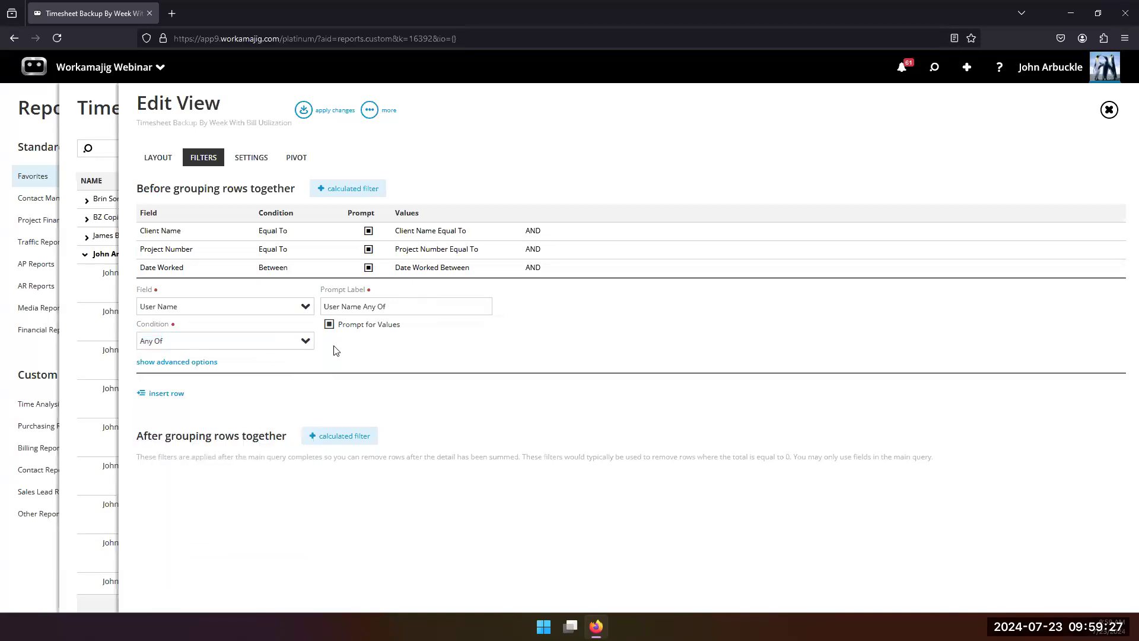
left_click(195, 273)
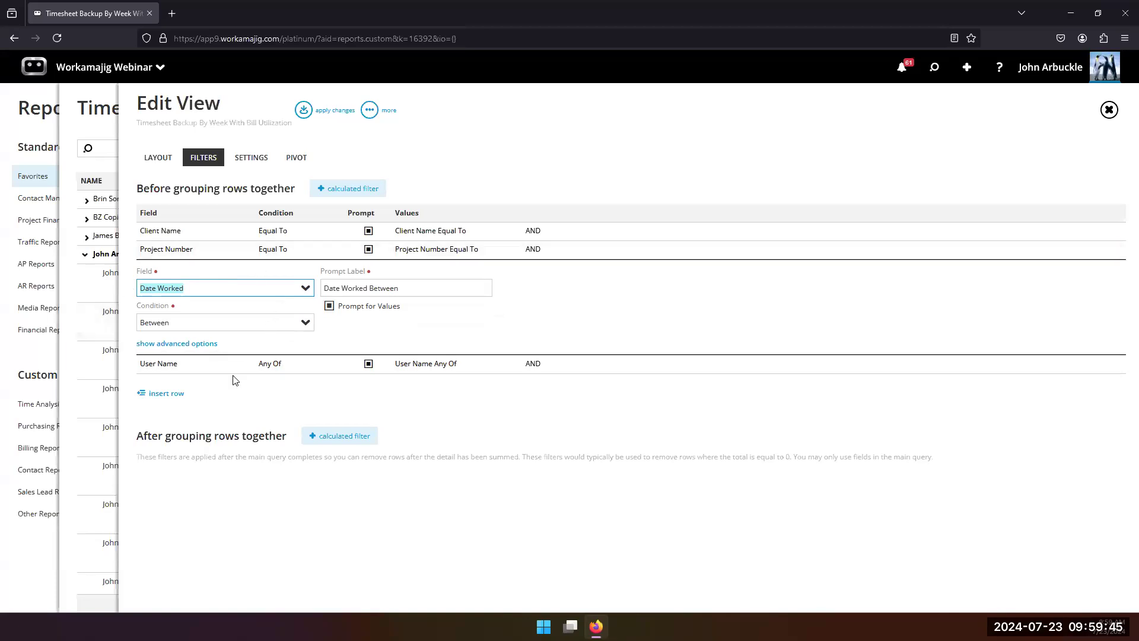
left_click(301, 325)
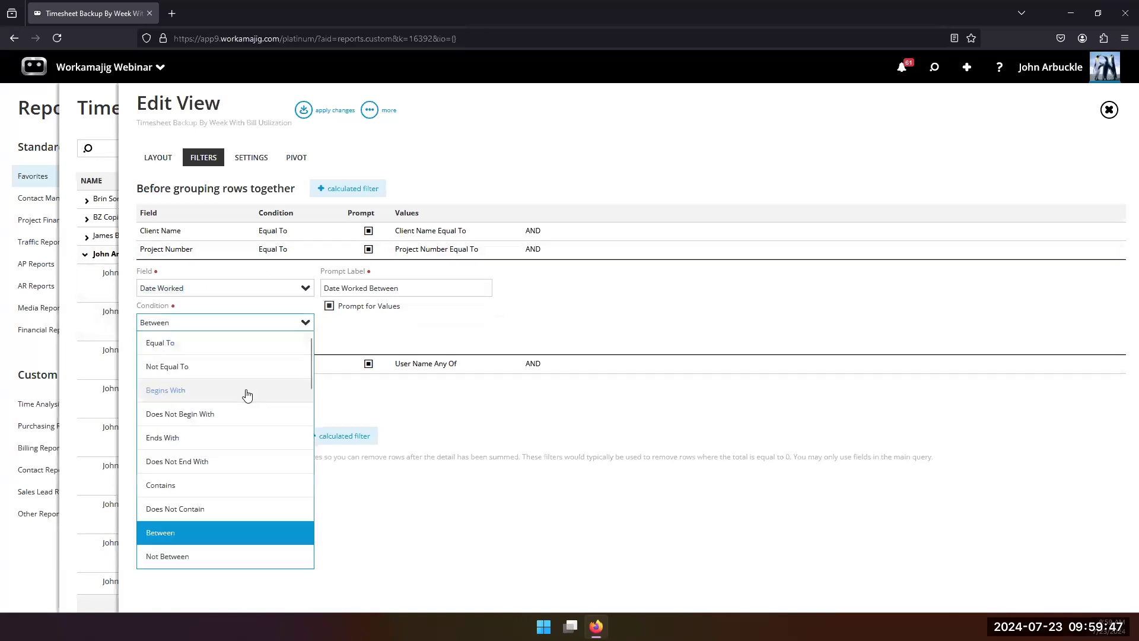
scroll(247, 395, "down", 1)
scroll(244, 415, "down", 5)
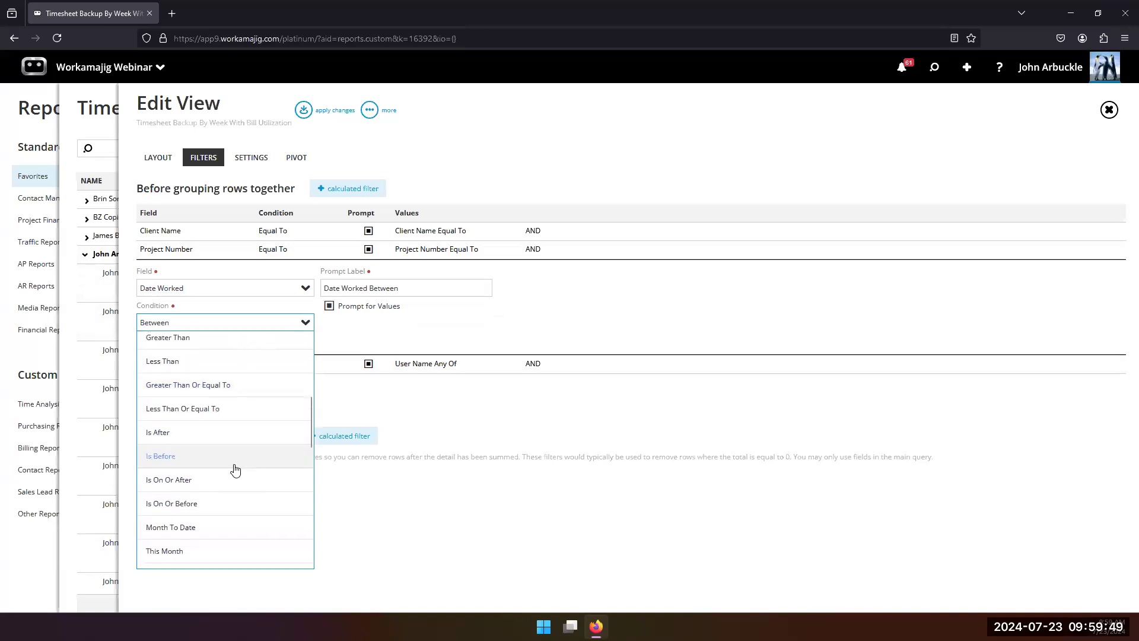
scroll(236, 477, "down", 3)
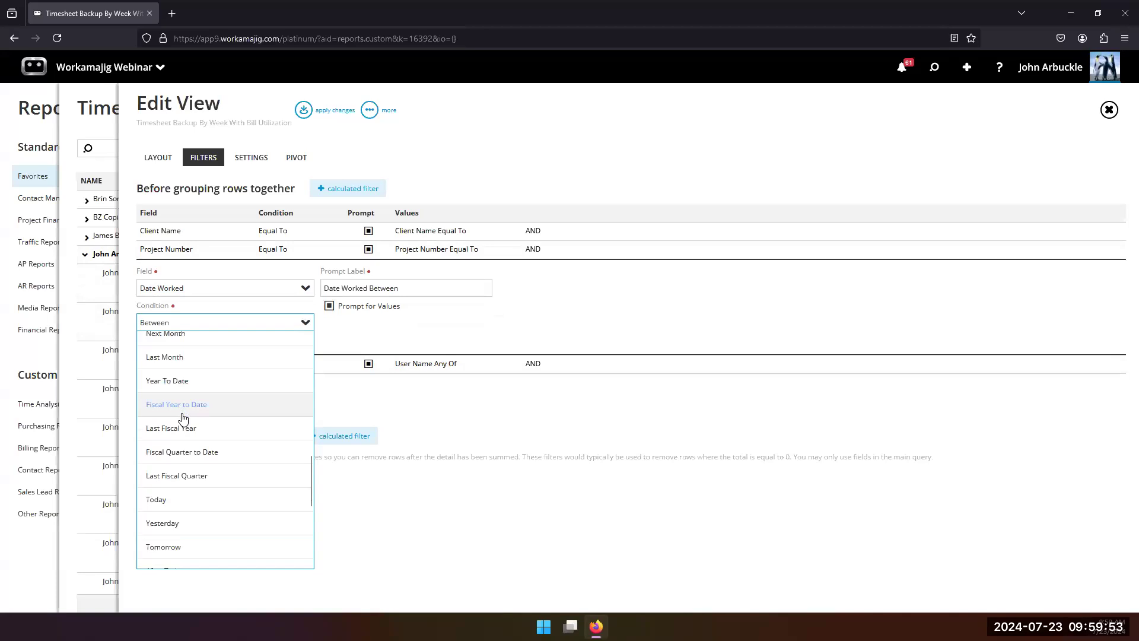
scroll(183, 418, "down", 1)
scroll(225, 469, "down", 3)
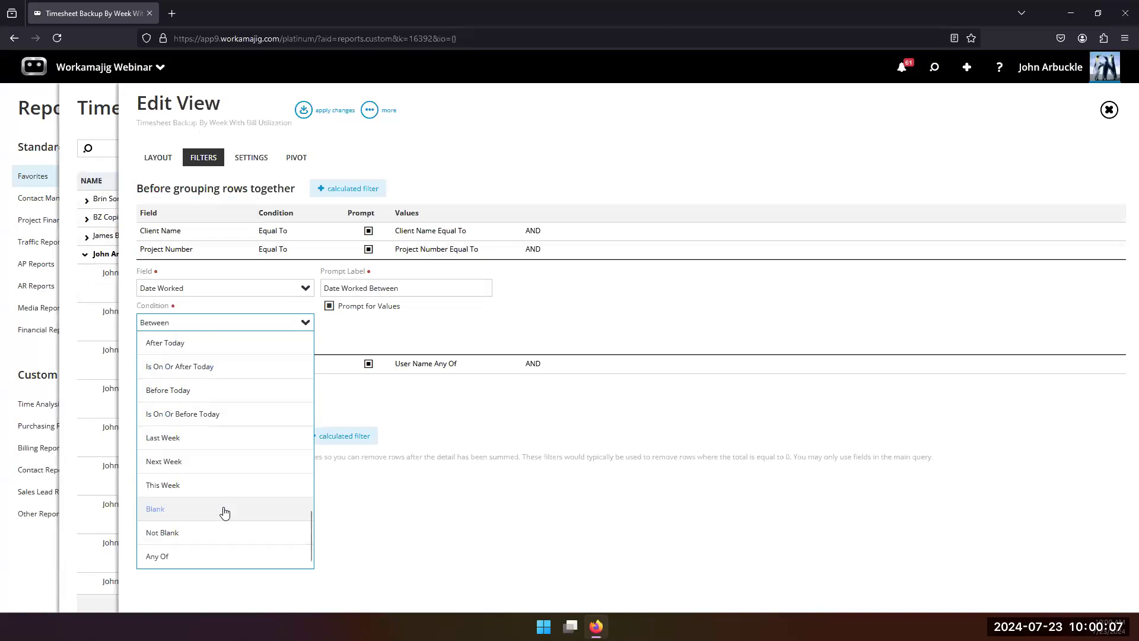
scroll(211, 445, "up", 5)
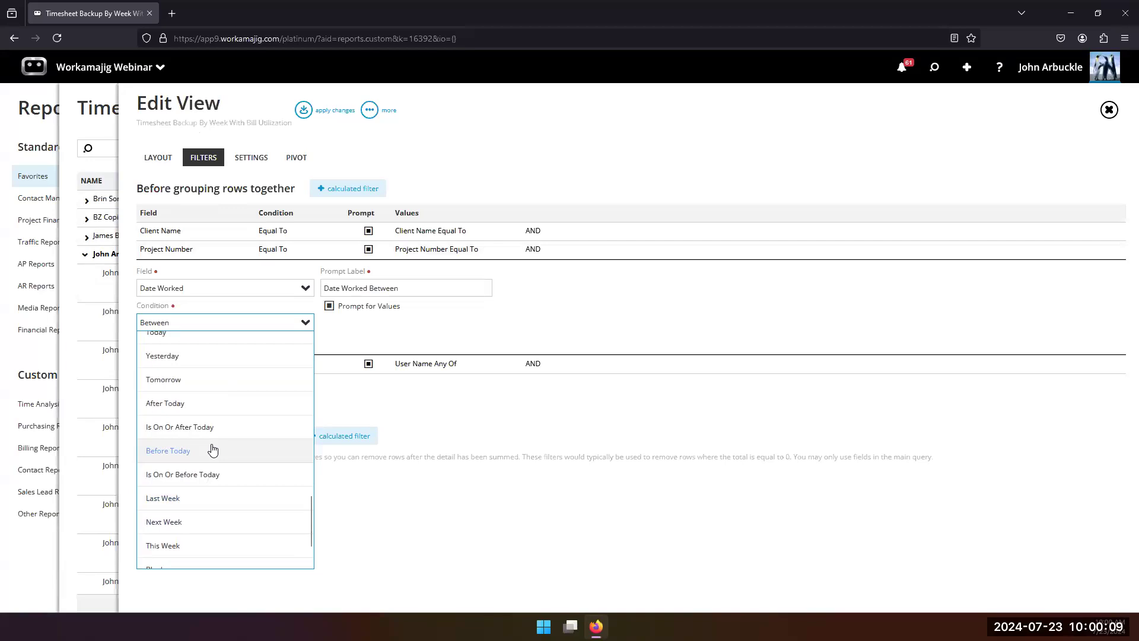
scroll(205, 437, "up", 3)
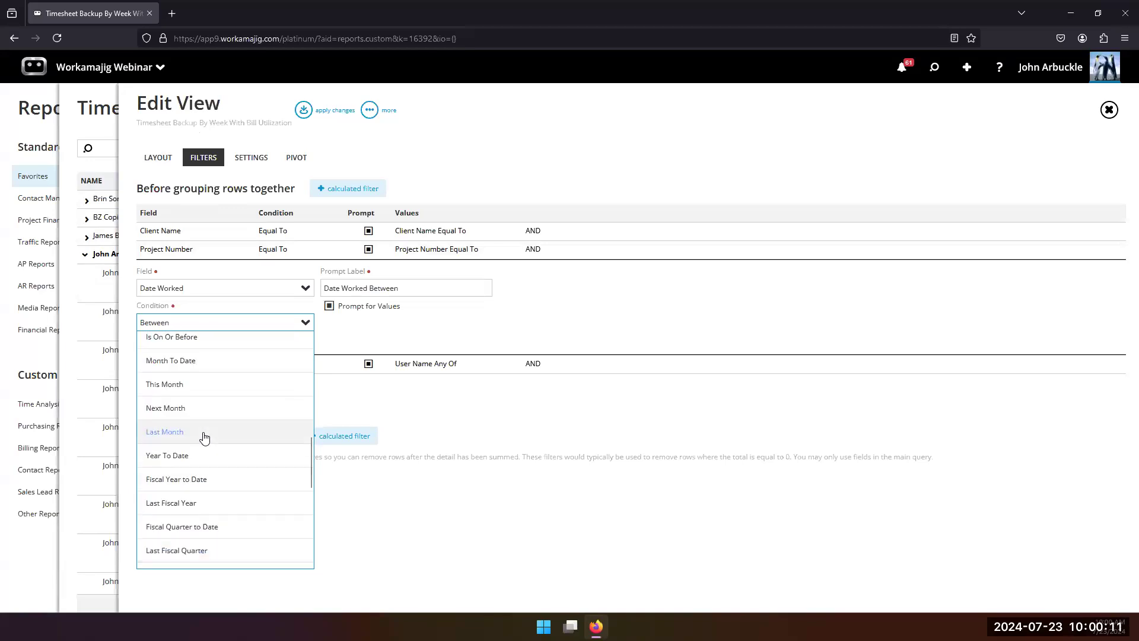
scroll(204, 437, "down", 1)
scroll(196, 424, "up", 1)
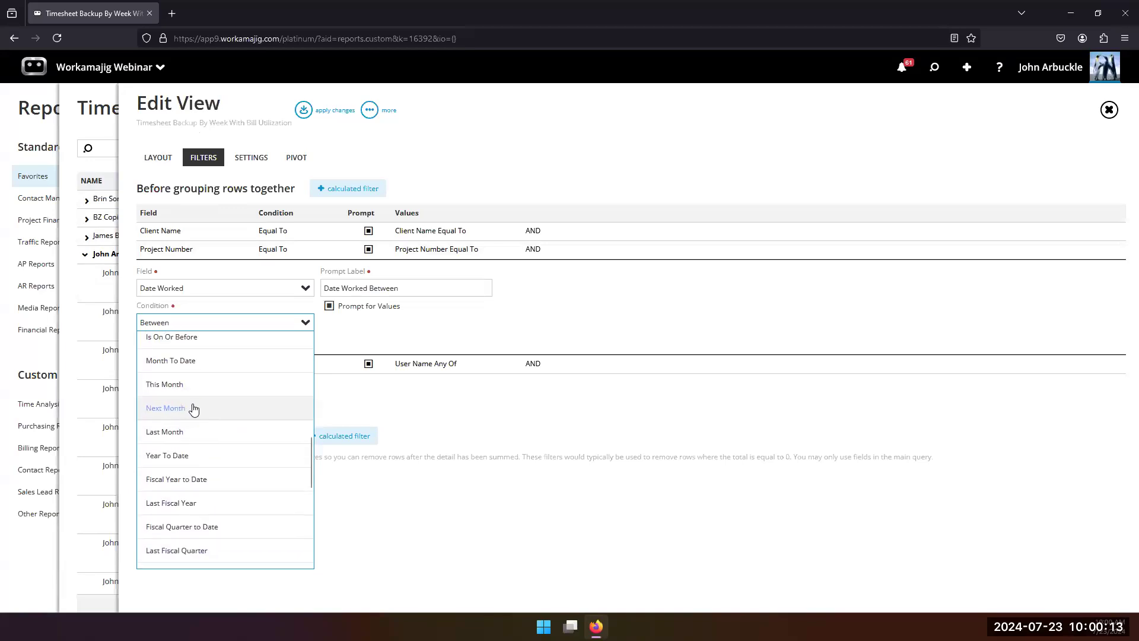
scroll(195, 409, "down", 1)
scroll(202, 438, "up", 1)
scroll(206, 453, "down", 3)
scroll(205, 452, "down", 2)
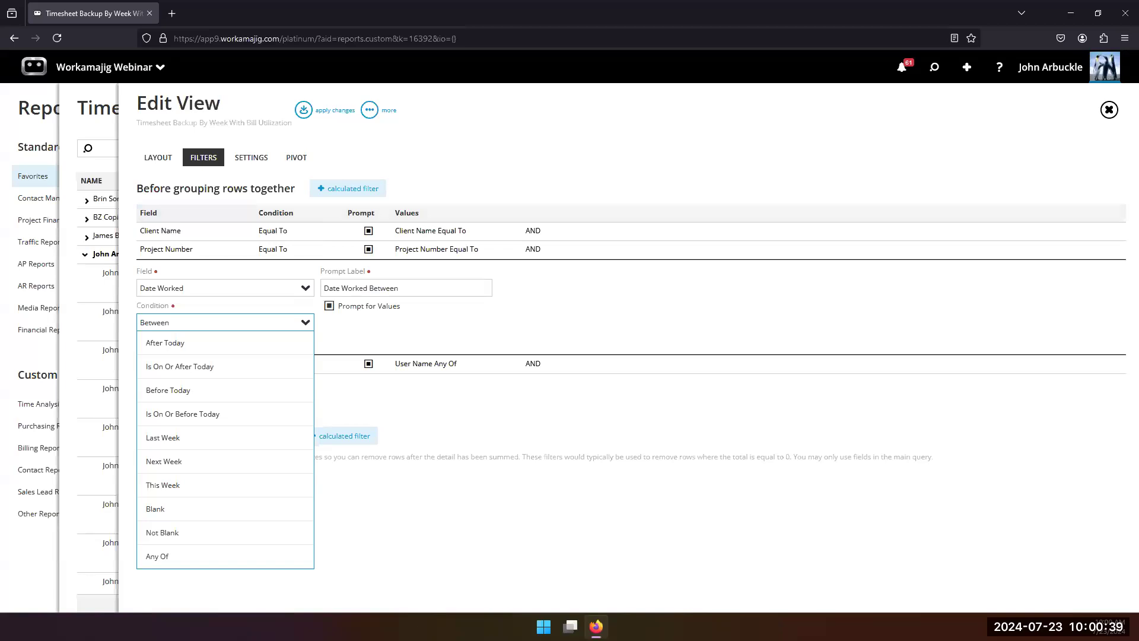
left_click(109, 146)
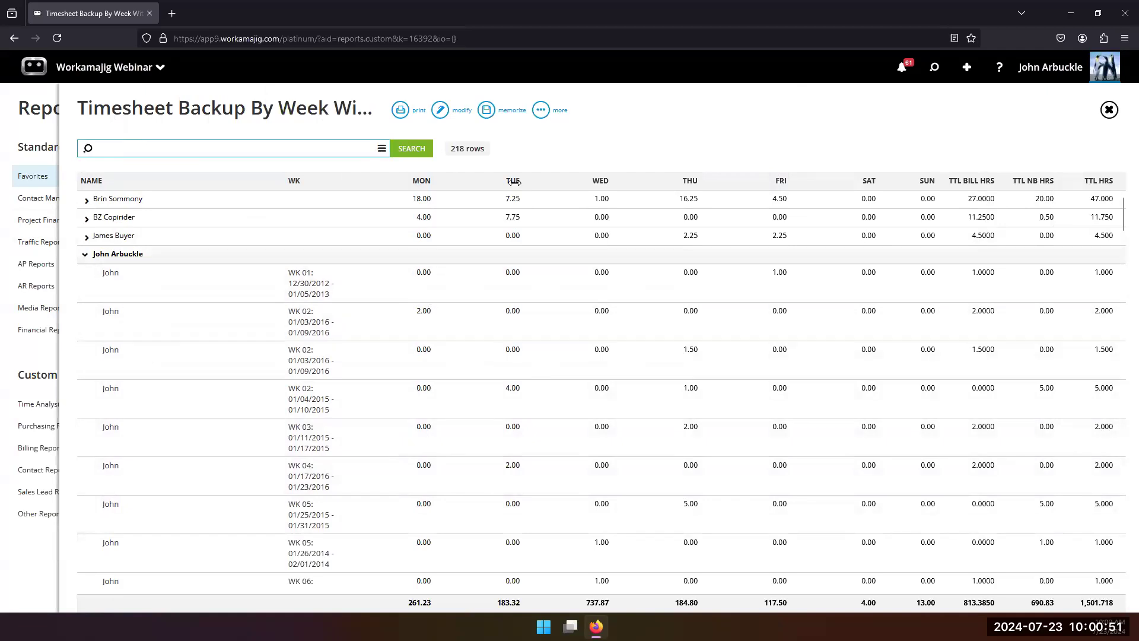
Step: Try to filter the report to a single employee with the User Name Any Of criterion and run the search
left_click(540, 110)
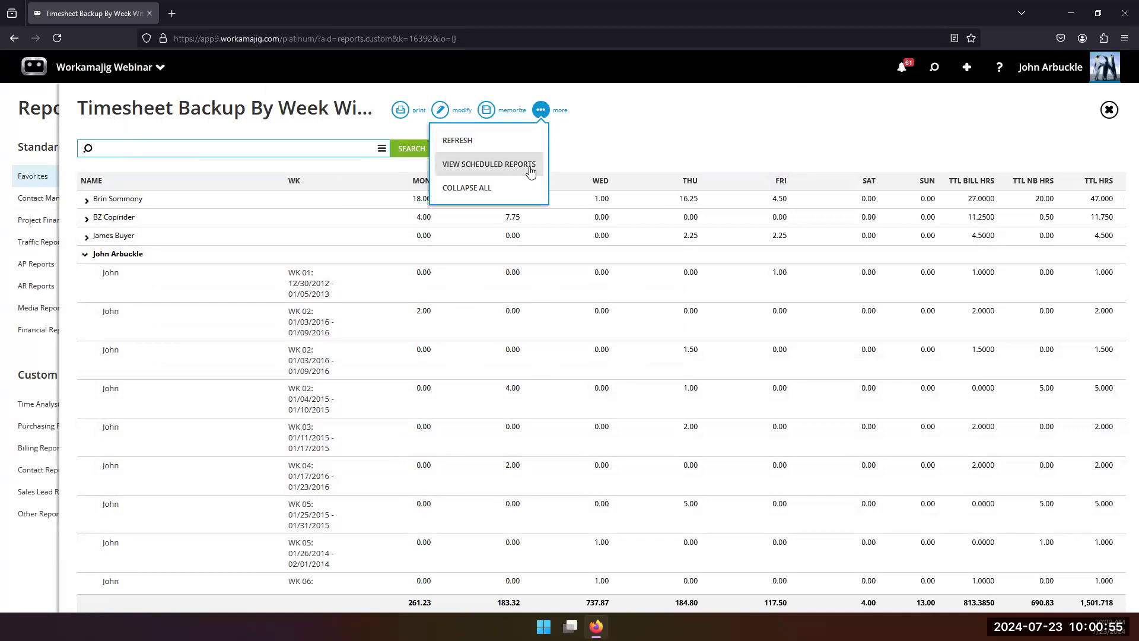
left_click(637, 132)
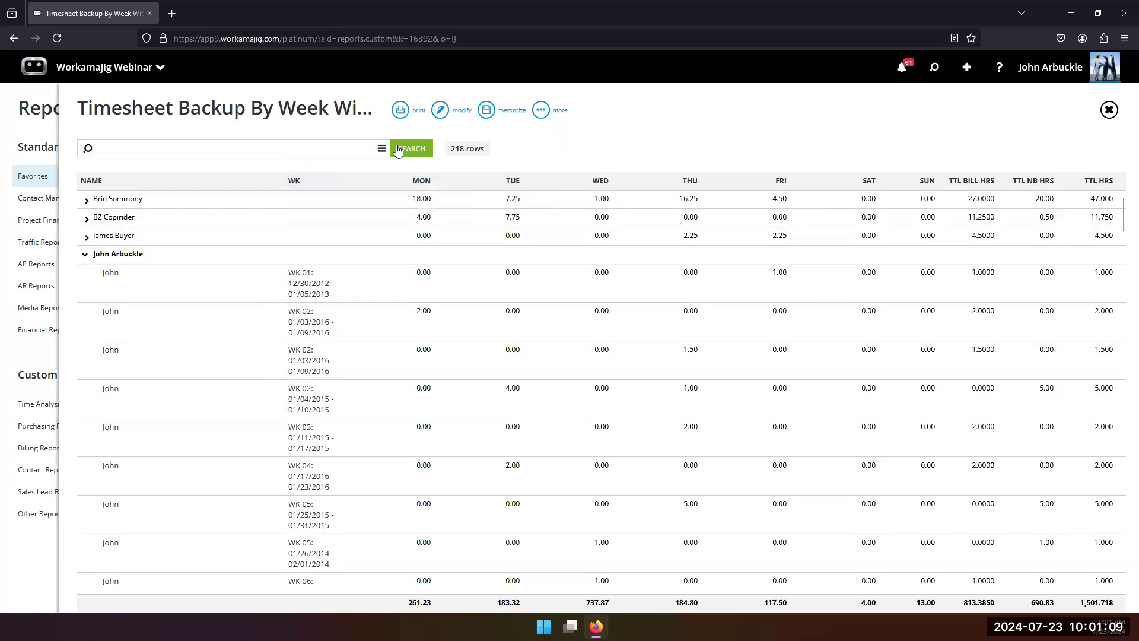
left_click(379, 150)
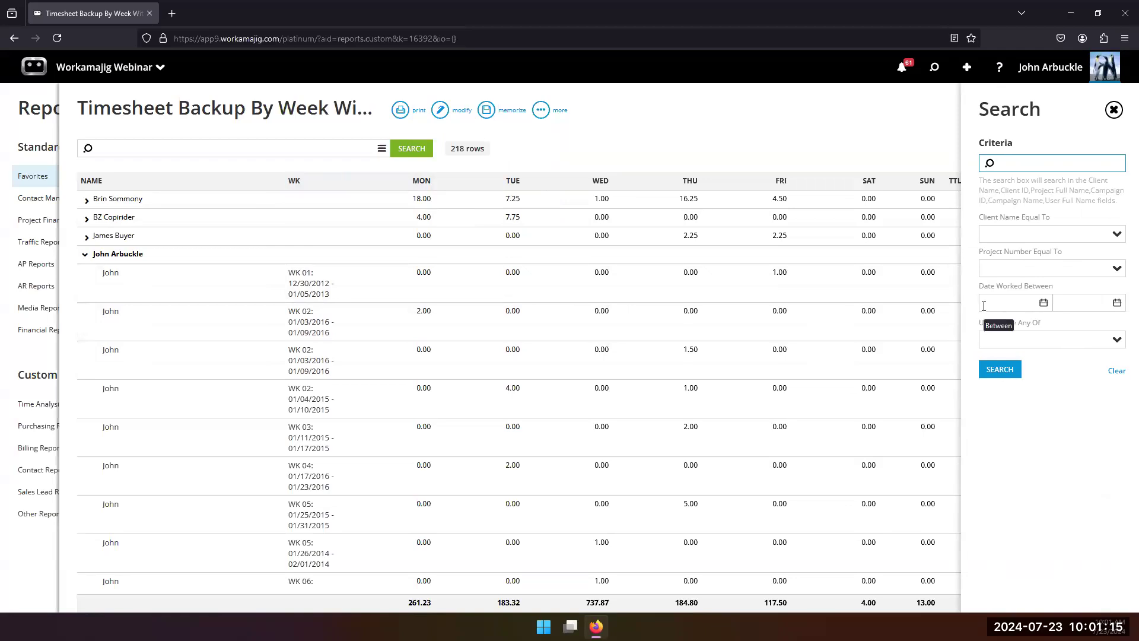
left_click(1117, 340)
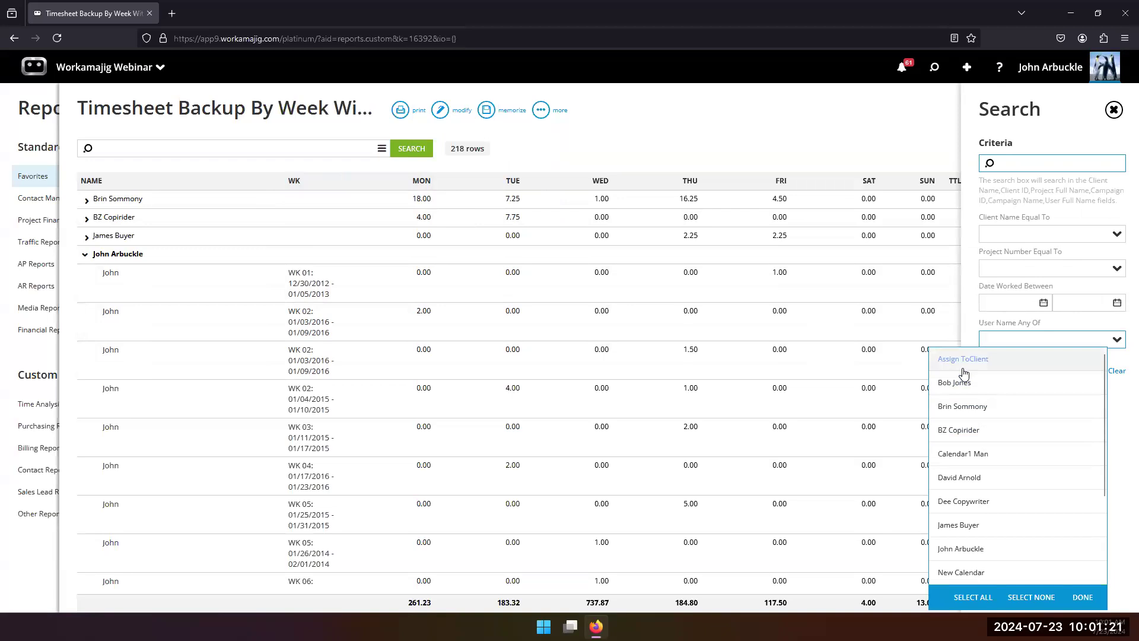
left_click(967, 481)
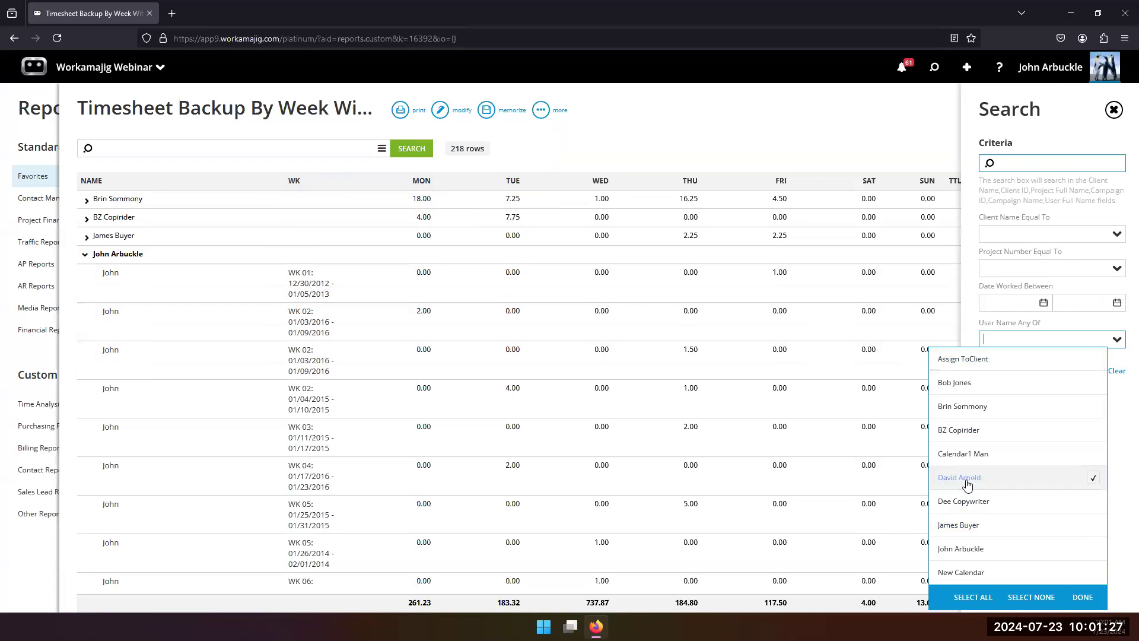
left_click(1081, 597)
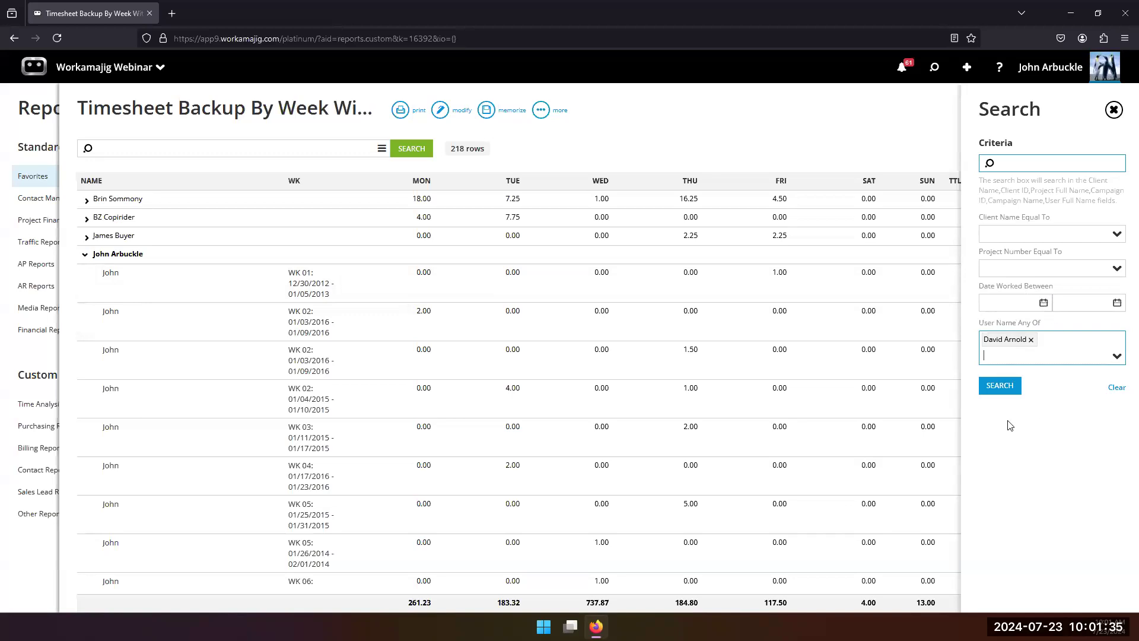
left_click(1003, 389)
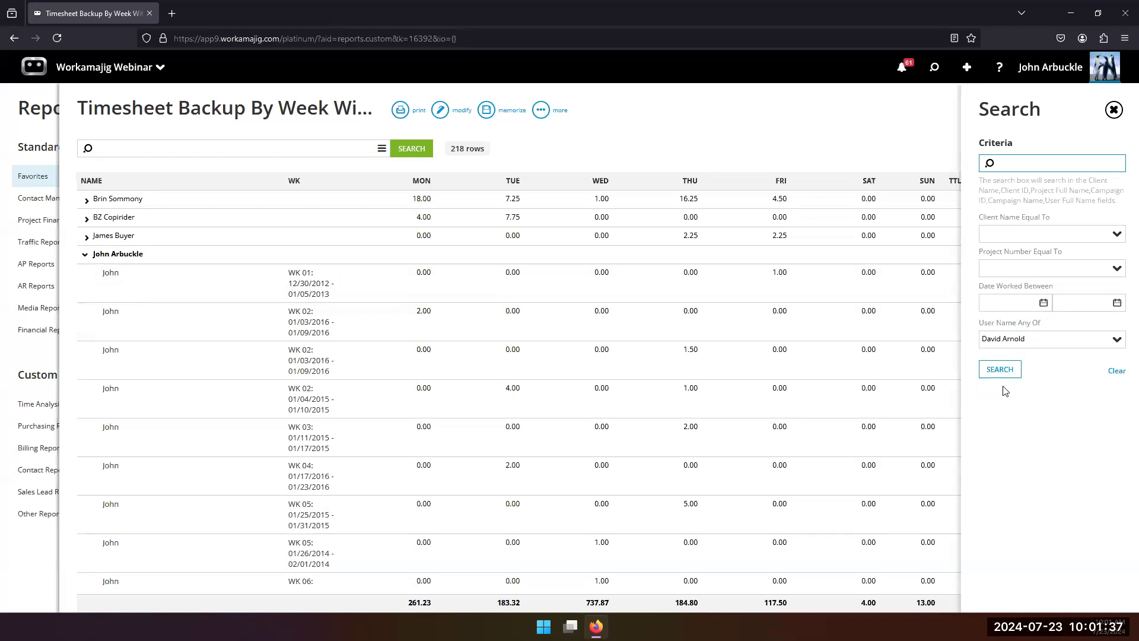
left_click(1000, 369)
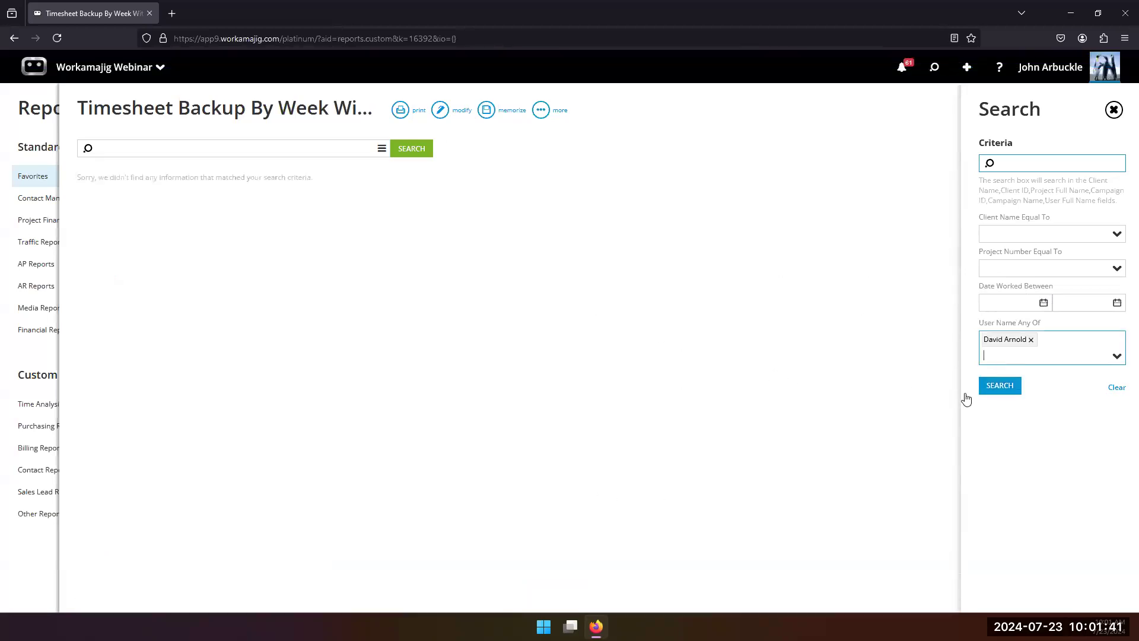
Step: Replace the employee in the User Name Any Of criterion with the signed-in user, rerun the report and review the weekly hours
left_click(1031, 339)
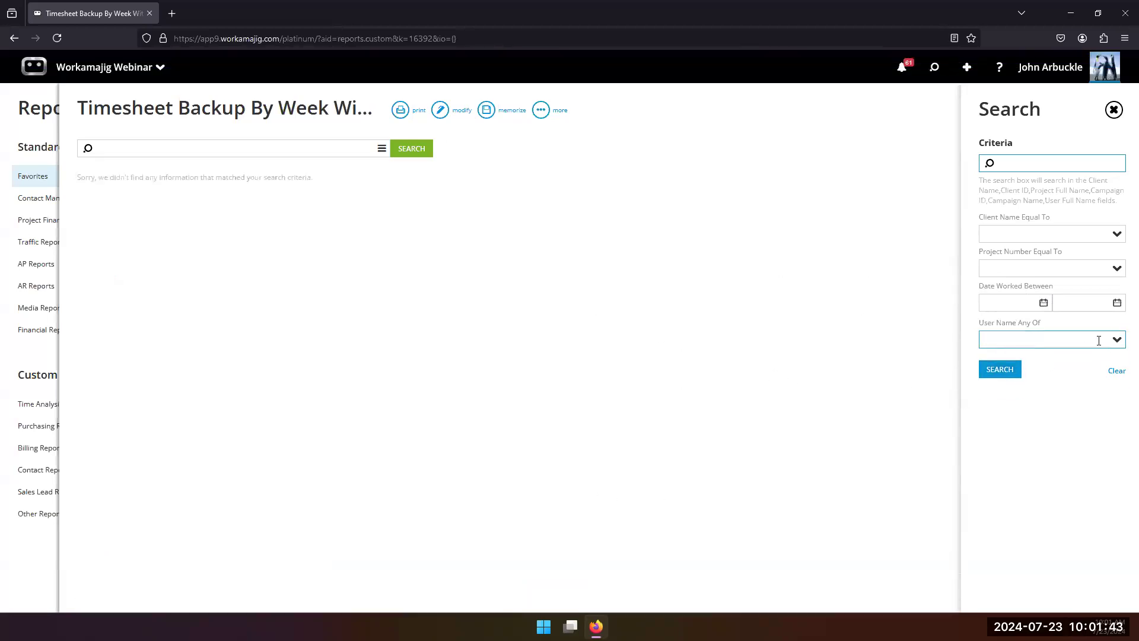
left_click(1116, 340)
scroll(1013, 458, "down", 2)
left_click(988, 490)
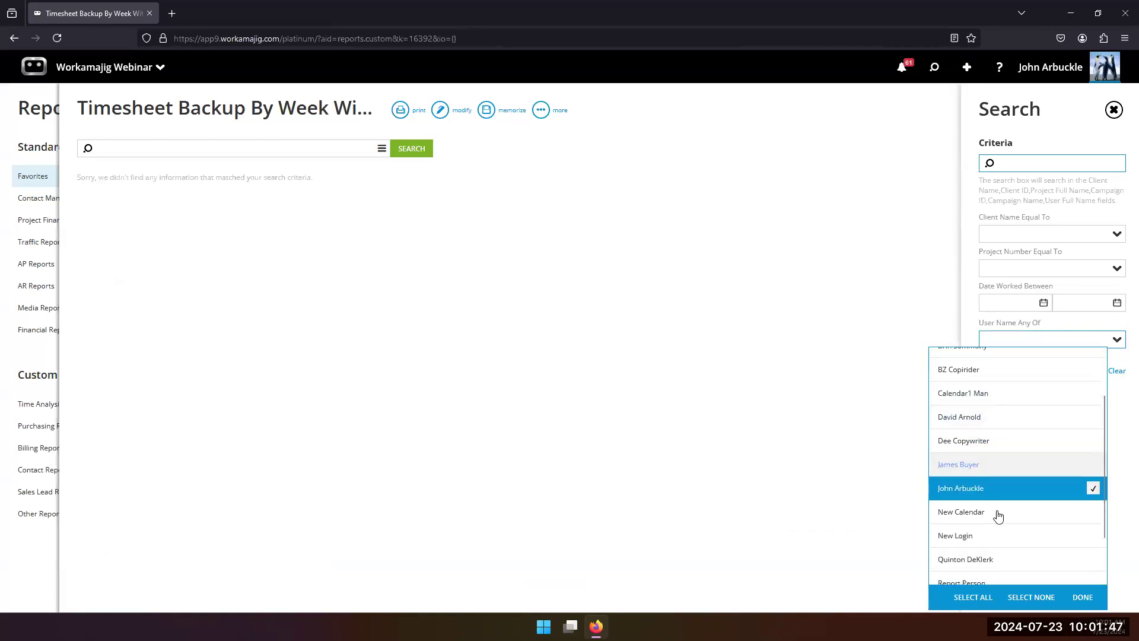
left_click(1082, 596)
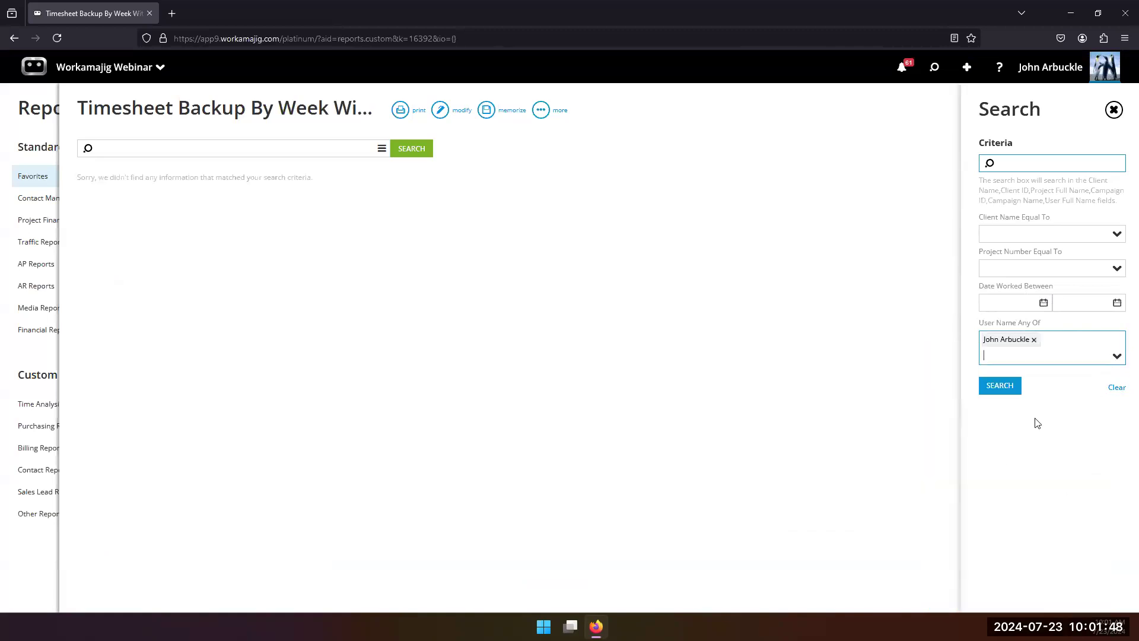
left_click(1002, 387)
left_click(999, 373)
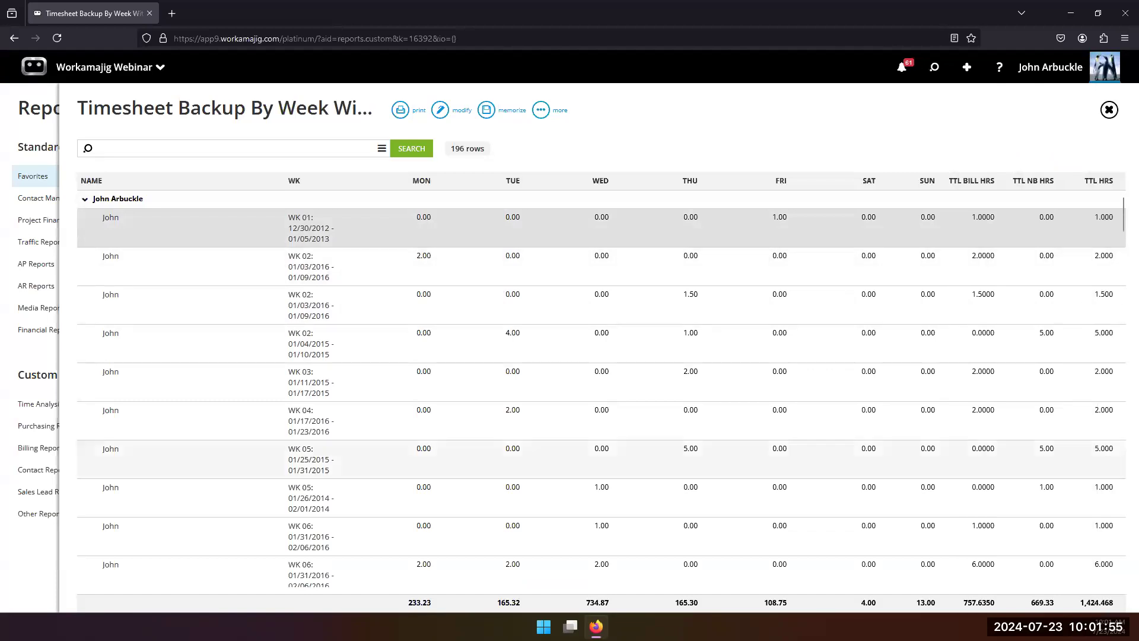
scroll(365, 501, "down", 10)
scroll(366, 492, "down", 10)
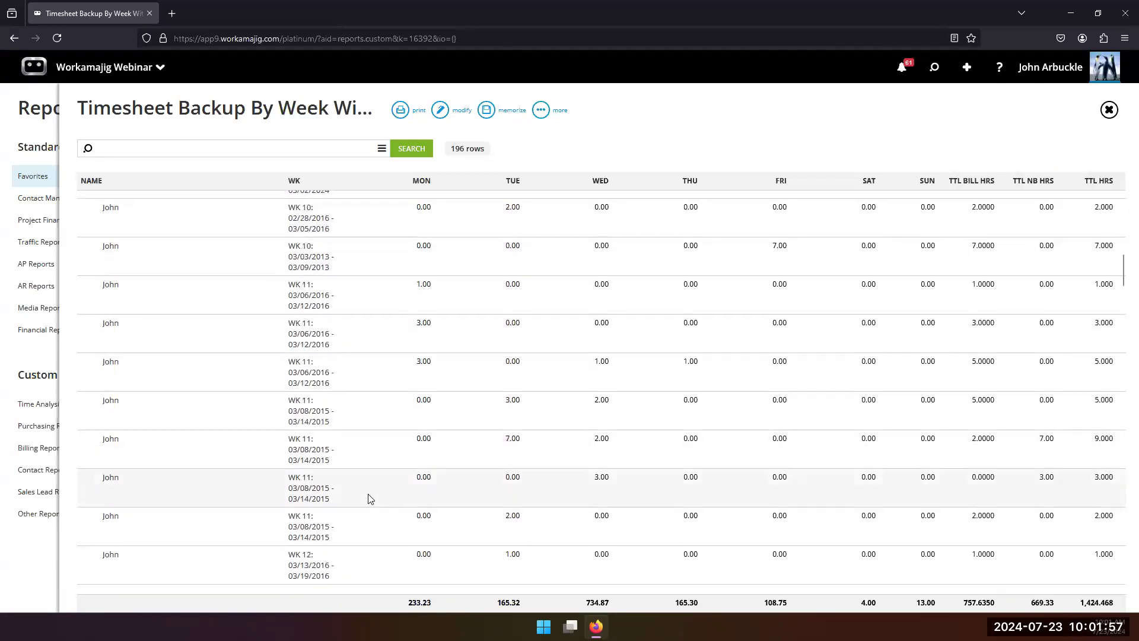
scroll(358, 500, "up", 20)
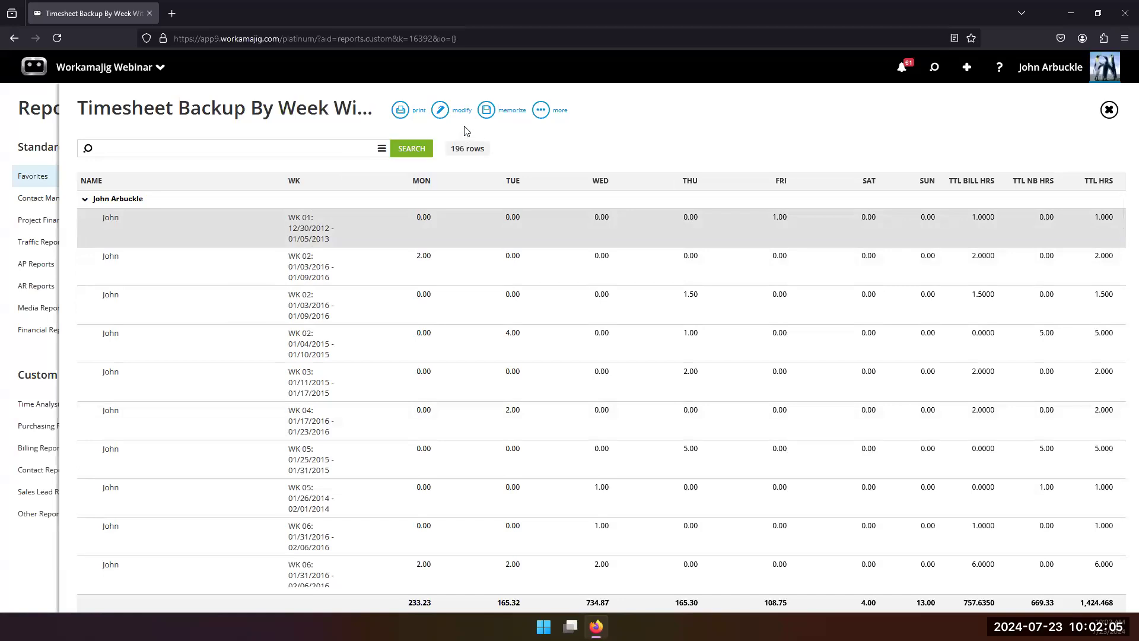
left_click(540, 110)
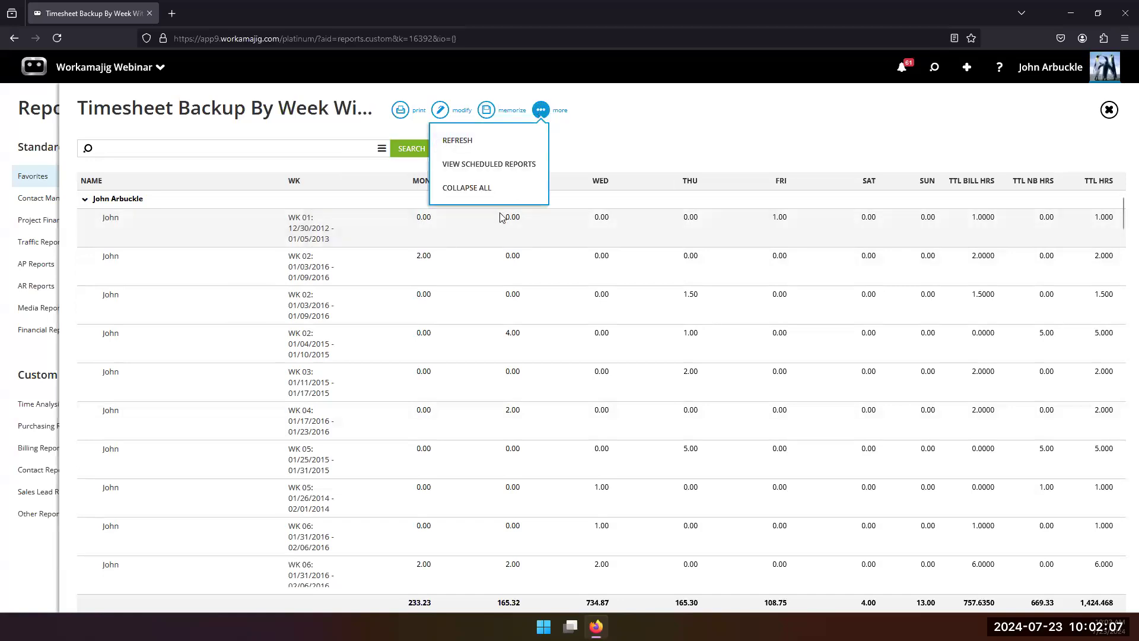
left_click(411, 149)
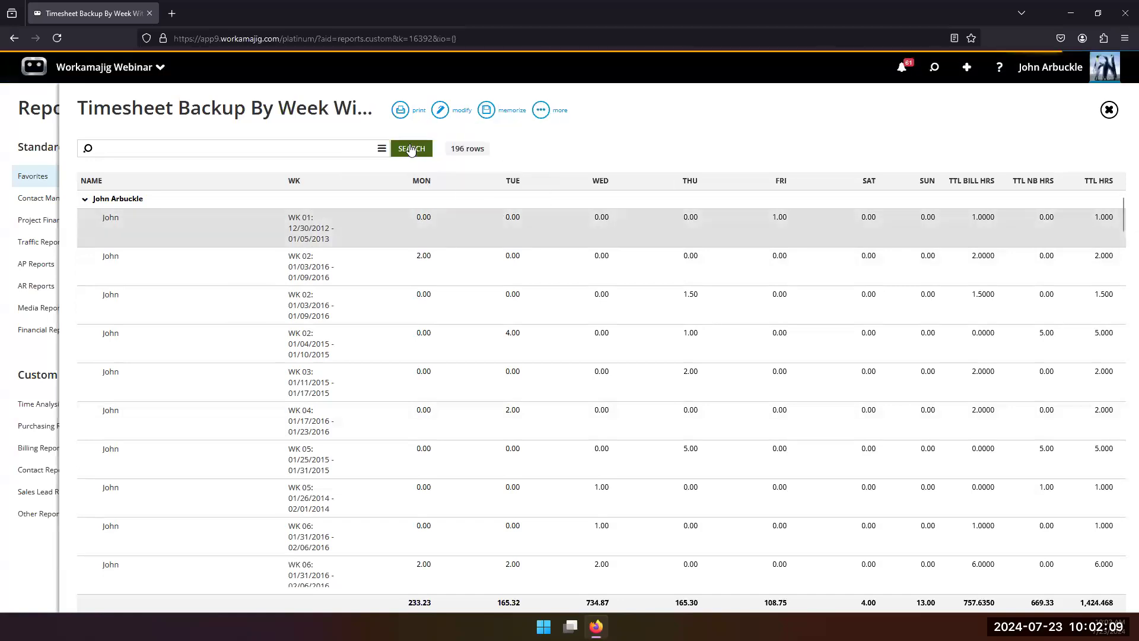
left_click(545, 111)
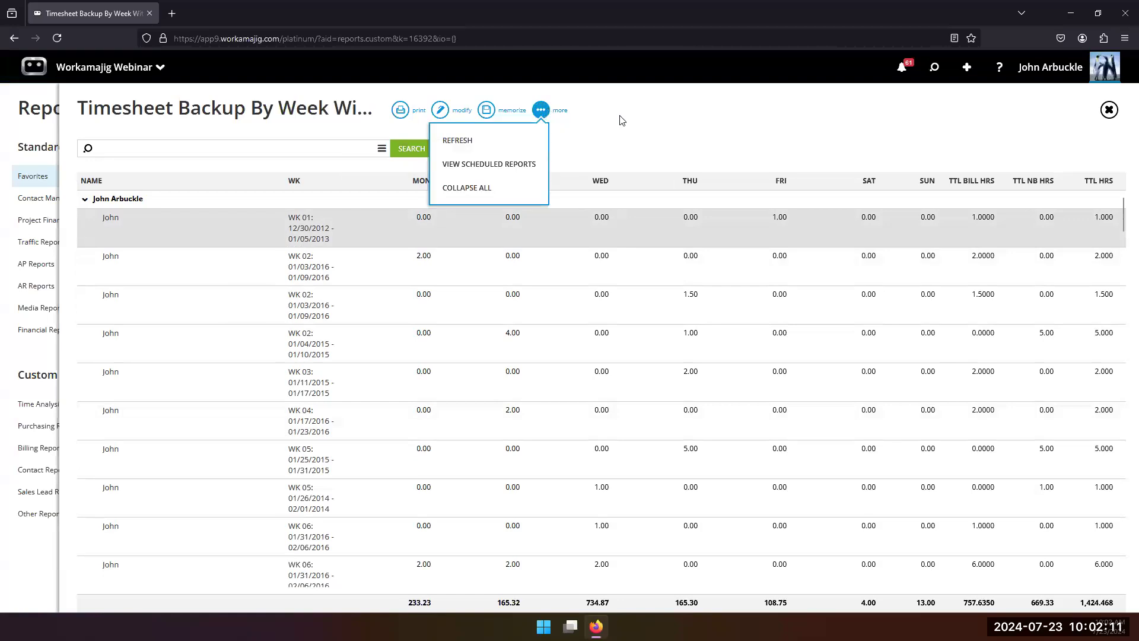
Step: Reload the page to rerun the timesheet report with the same employee filter, and create a new schedule for it
left_click(57, 38)
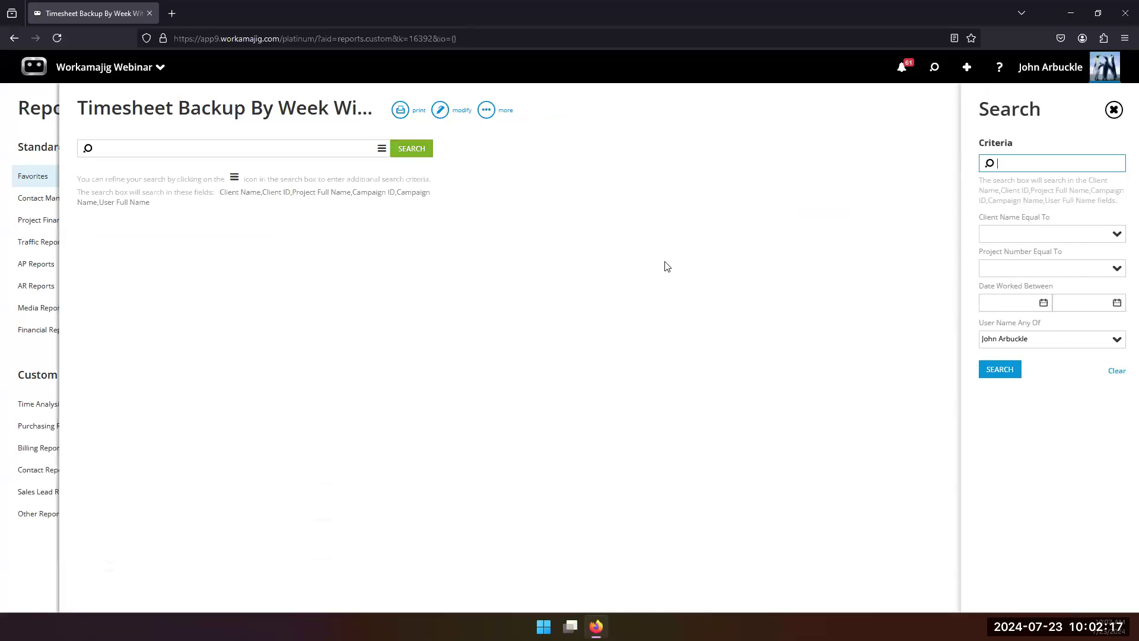
left_click(423, 150)
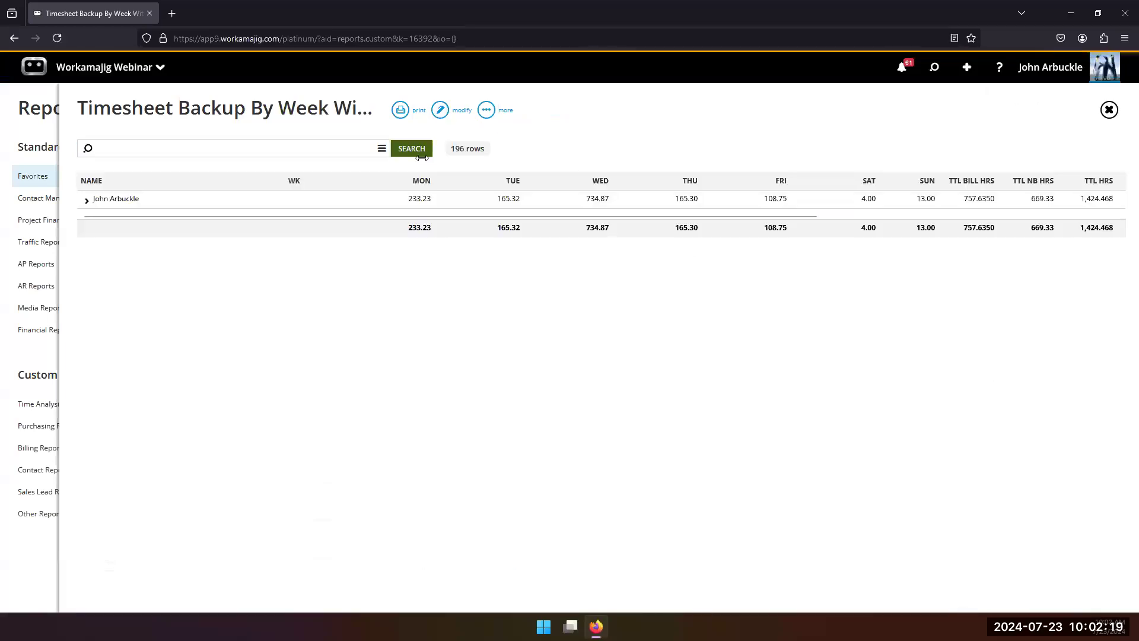
left_click(488, 112)
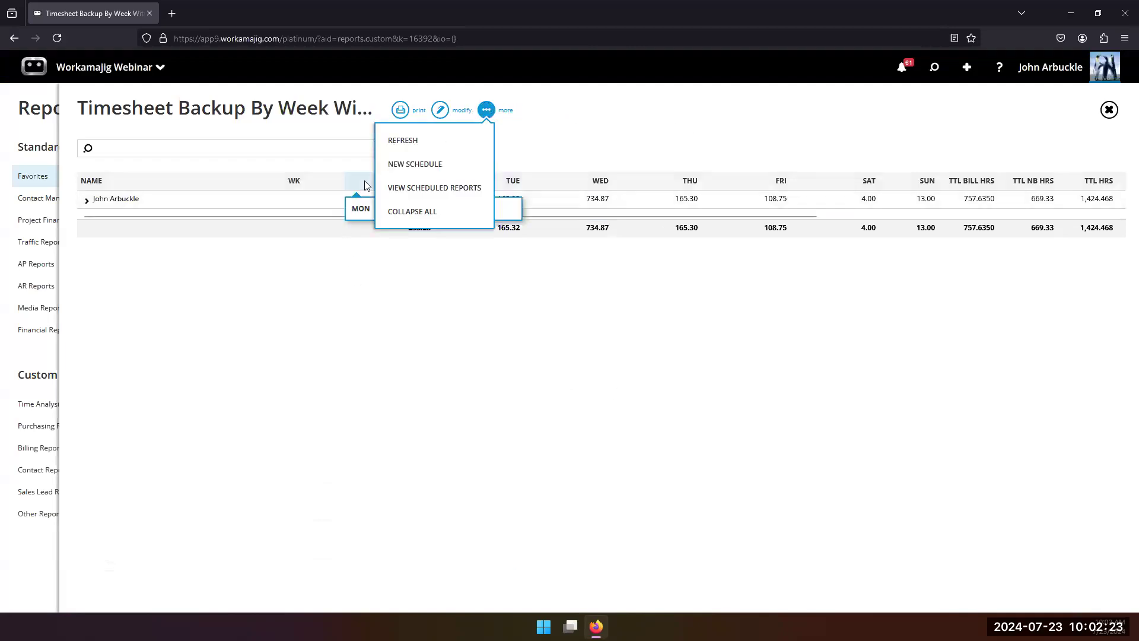
left_click(402, 170)
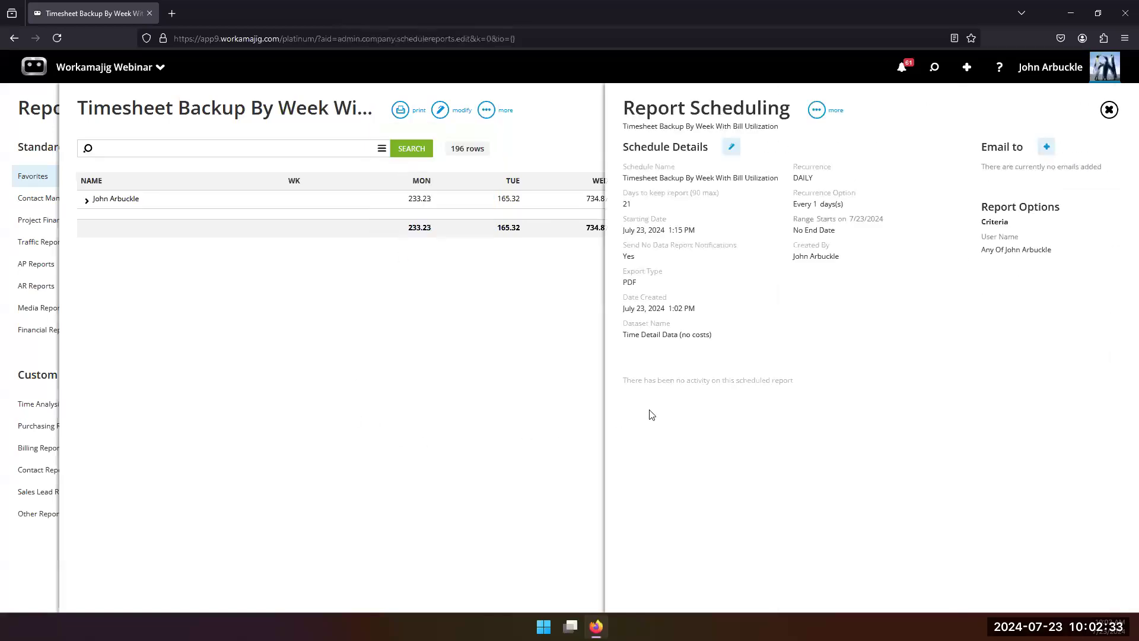
Step: Edit the schedule details and change the schedule name to "Timesheet Backup By Week For" followed by the employee's abbreviated name
left_click(732, 149)
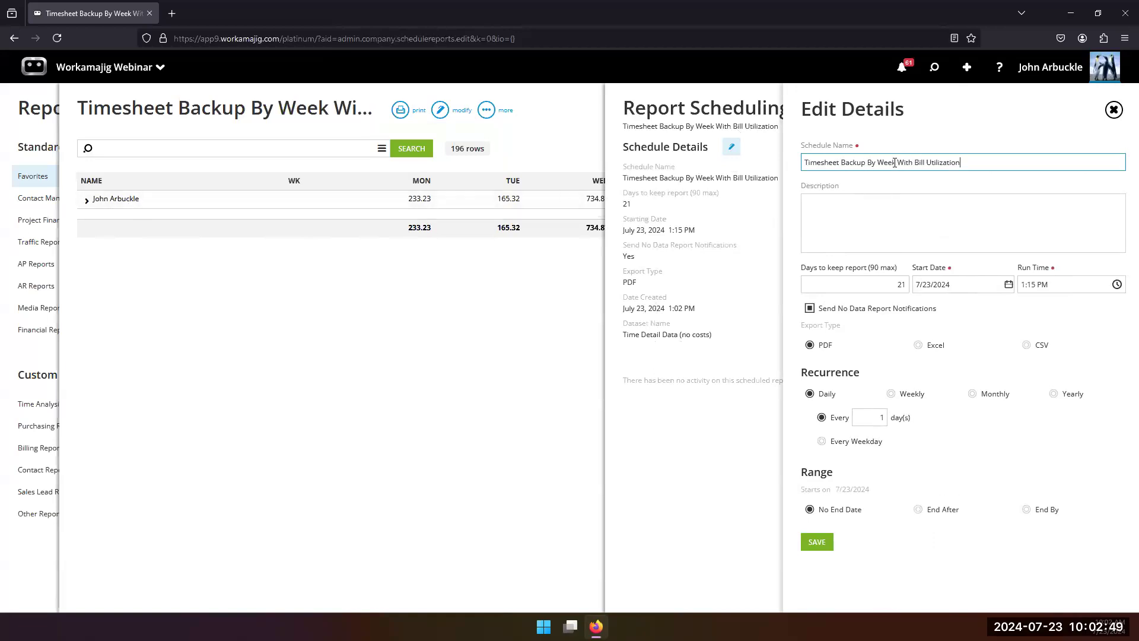
left_click_drag(897, 165, 962, 162)
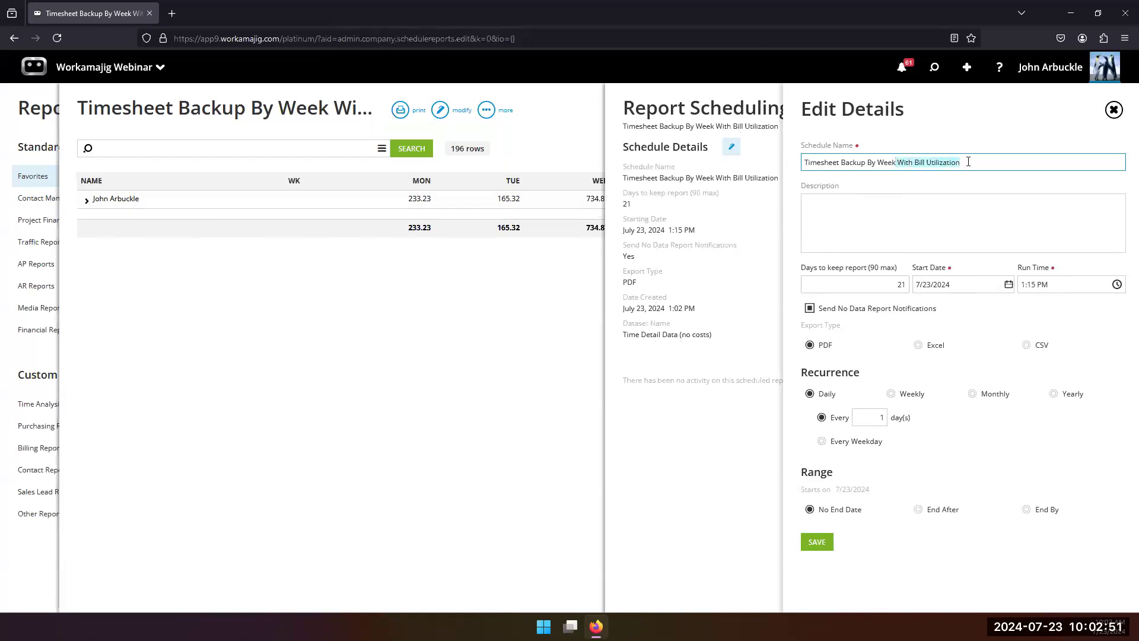
key("BackSpace")
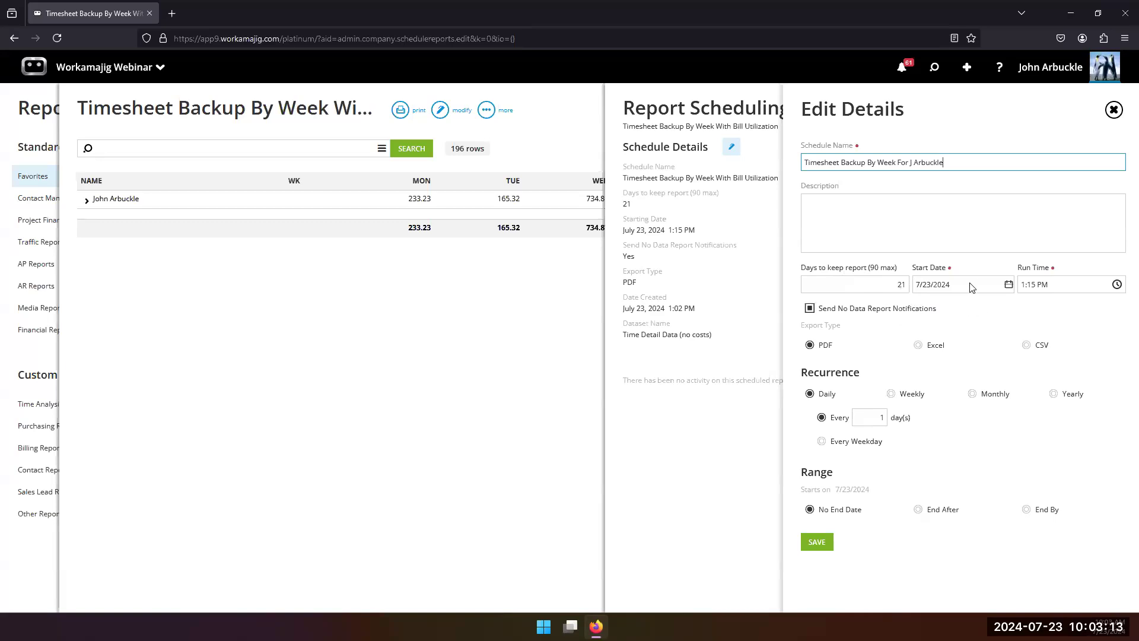
Step: Set the schedule's start date to 7/29/2024 and make it recur weekly, every 1 week on Monday
left_click(1009, 286)
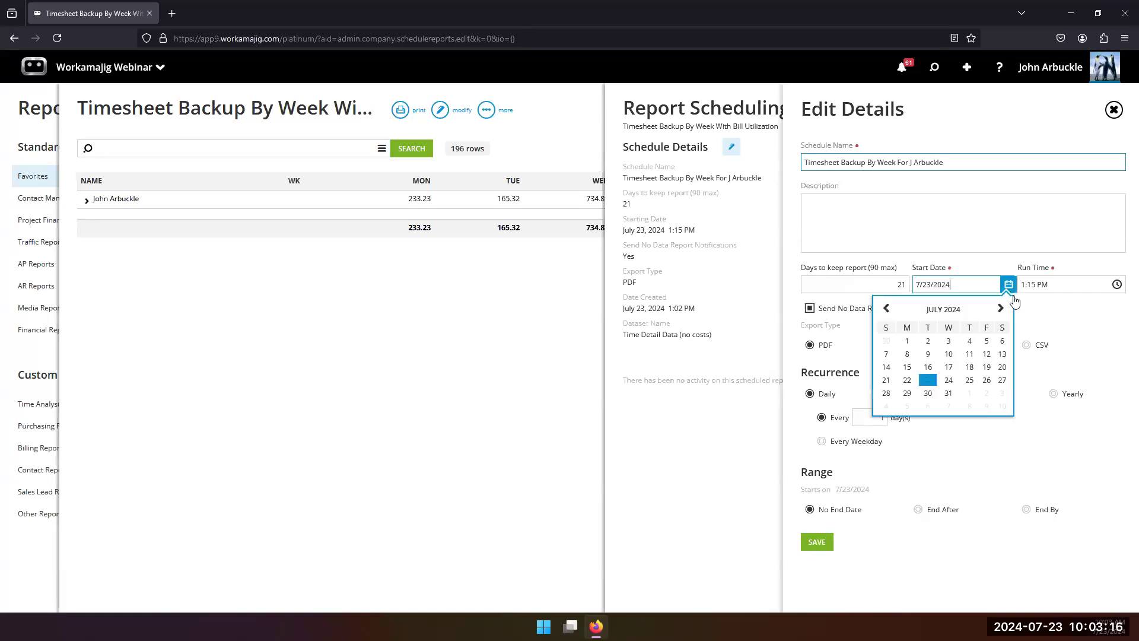
left_click(908, 394)
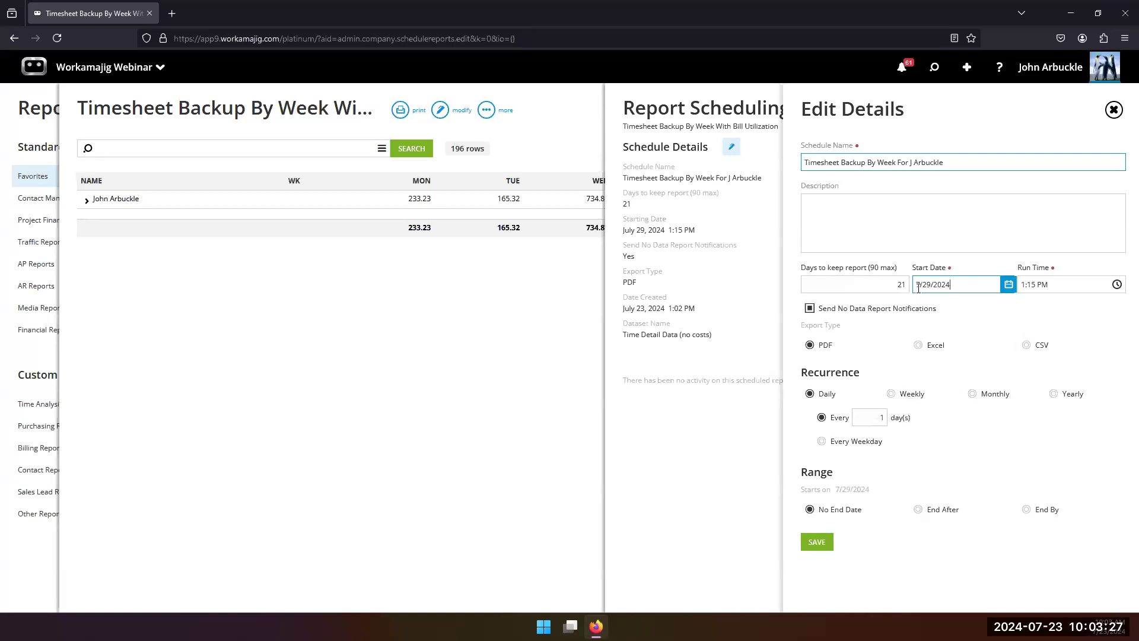
left_click(893, 395)
scroll(905, 400, "down", 1)
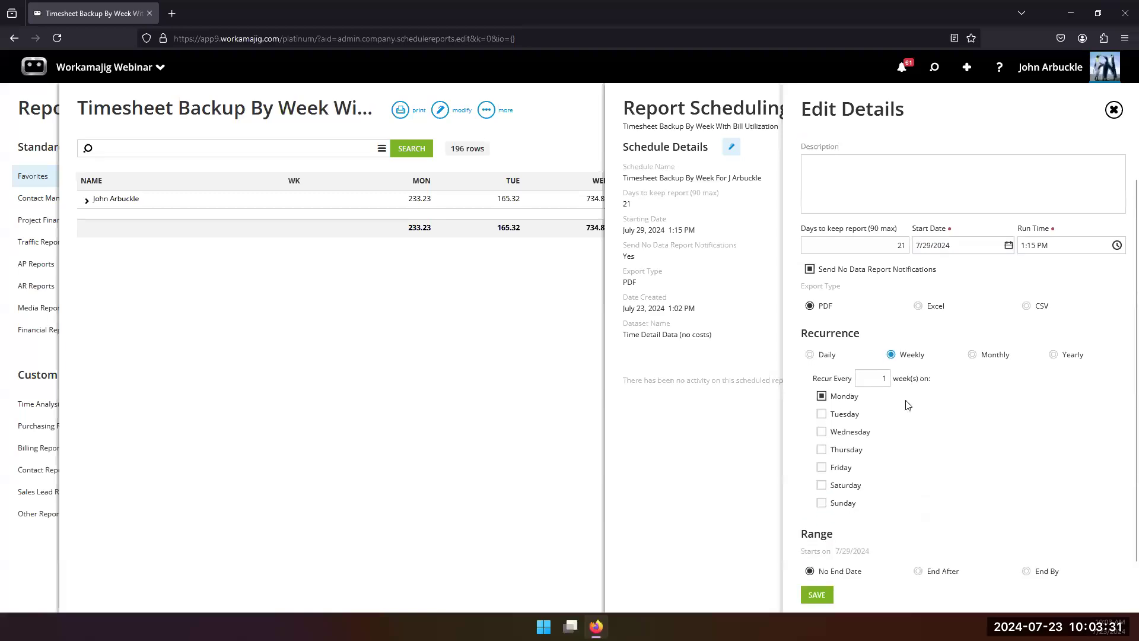
left_click(821, 386)
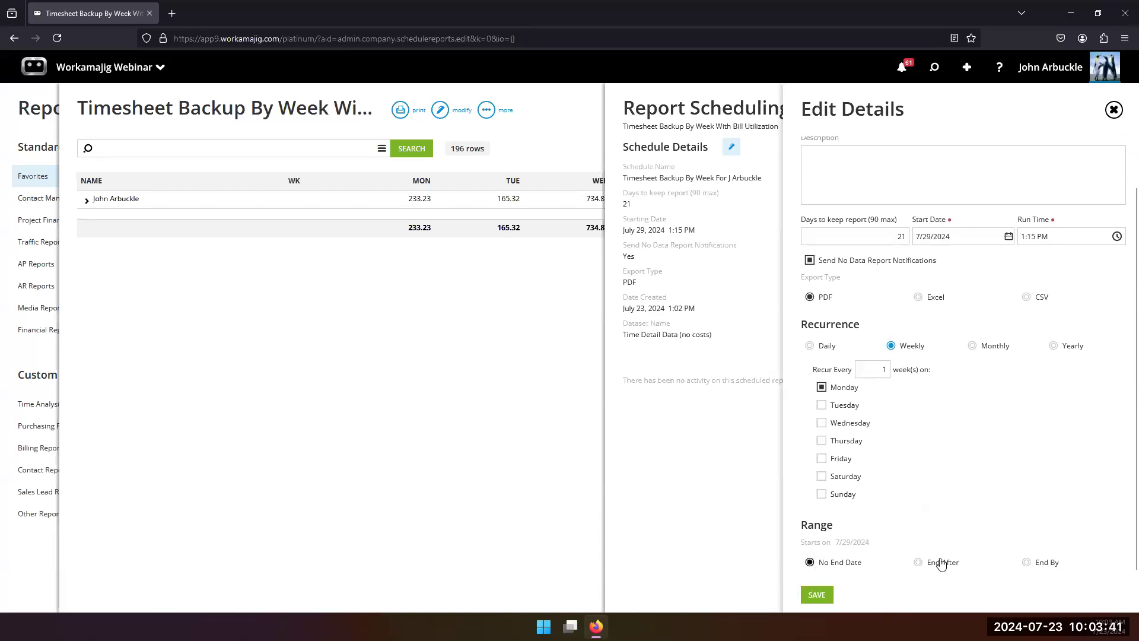
Step: Try the End After and End By range options for the schedule
left_click(919, 563)
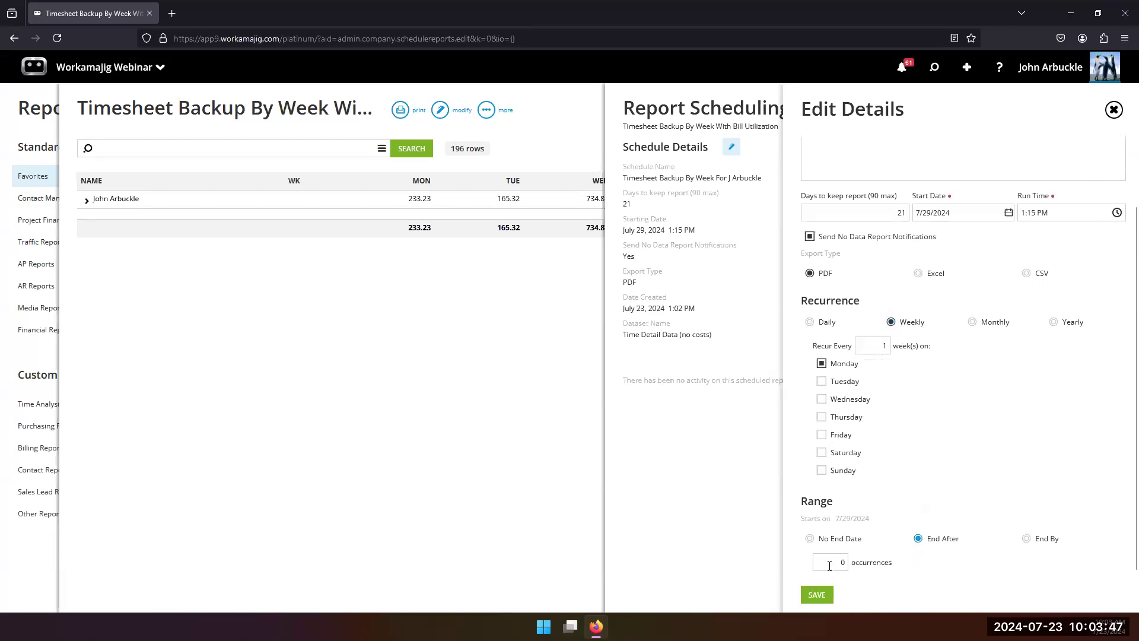
left_click(1024, 539)
Step: Enter "this is the description for the scheduled report" as the schedule's description and try to save it
scroll(872, 557, "up", 2)
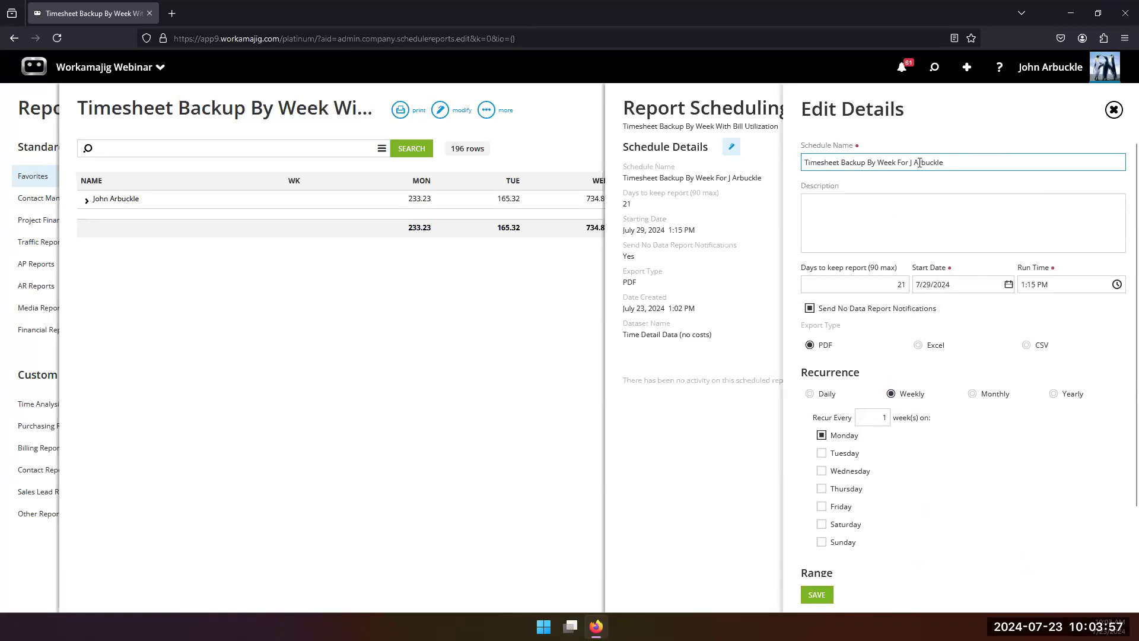
left_click(836, 207)
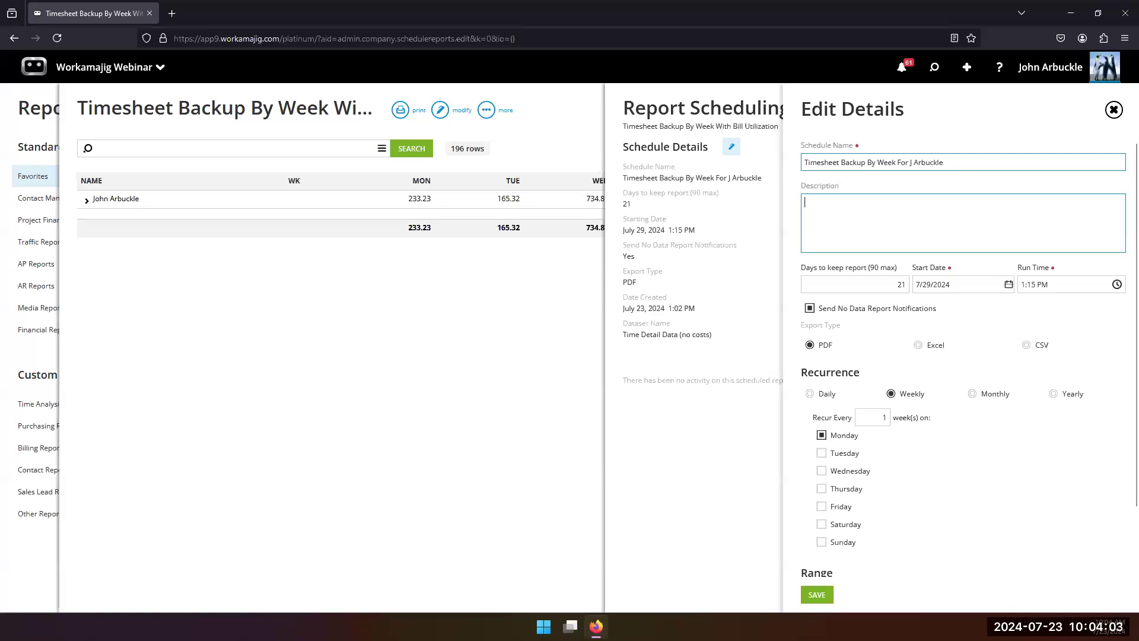
type("this ")
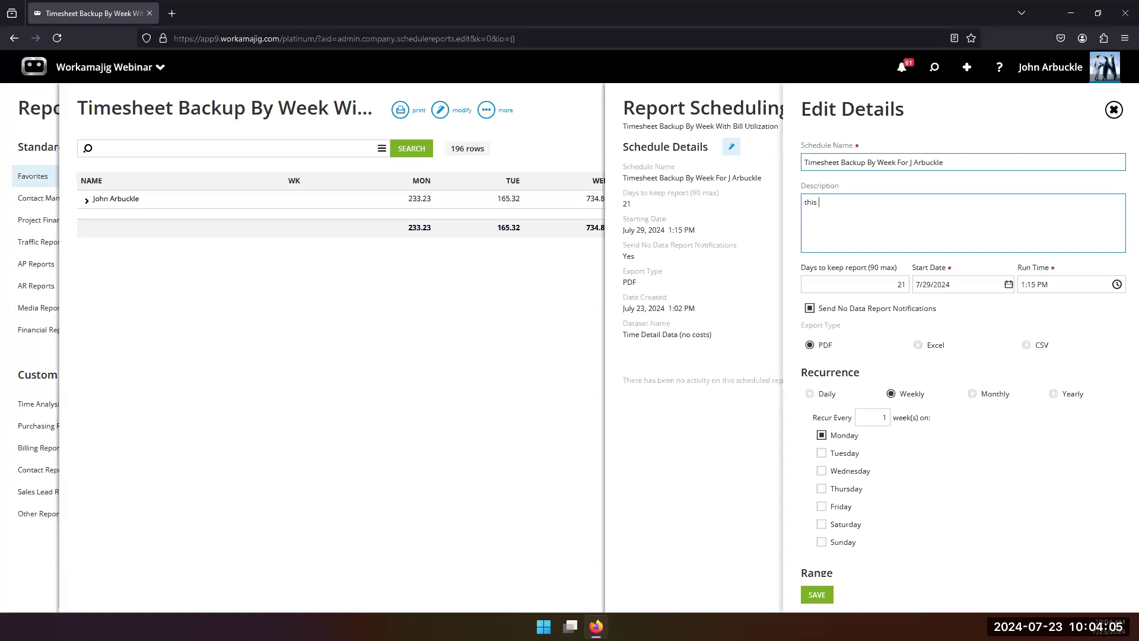
type("is the descriptio")
key("BackSpace")
type("e scheduled report")
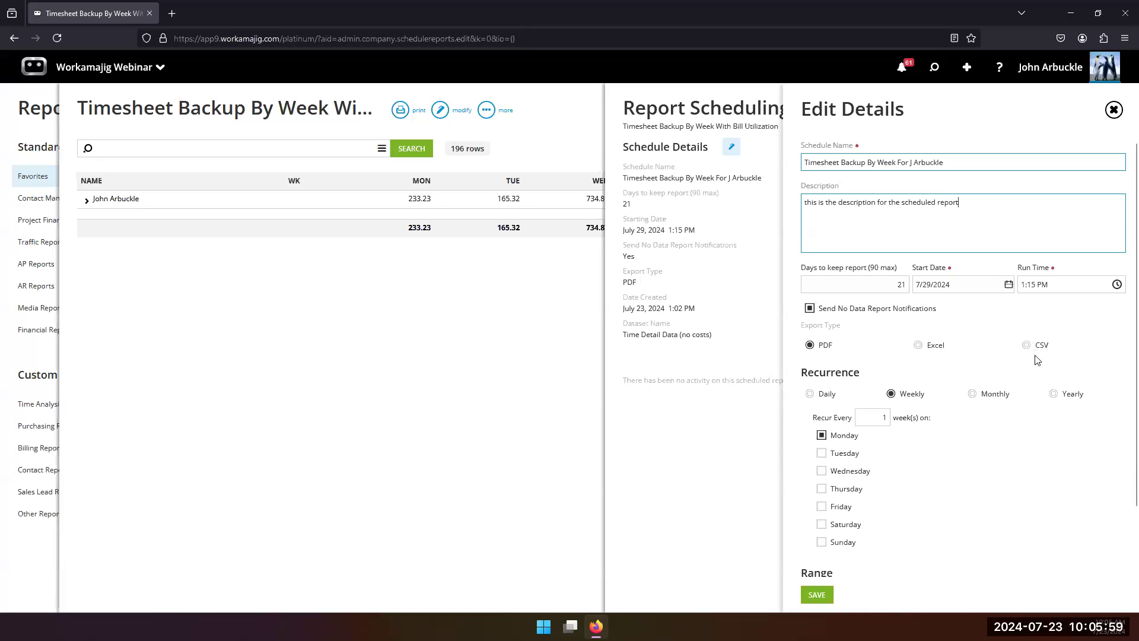
left_click(817, 595)
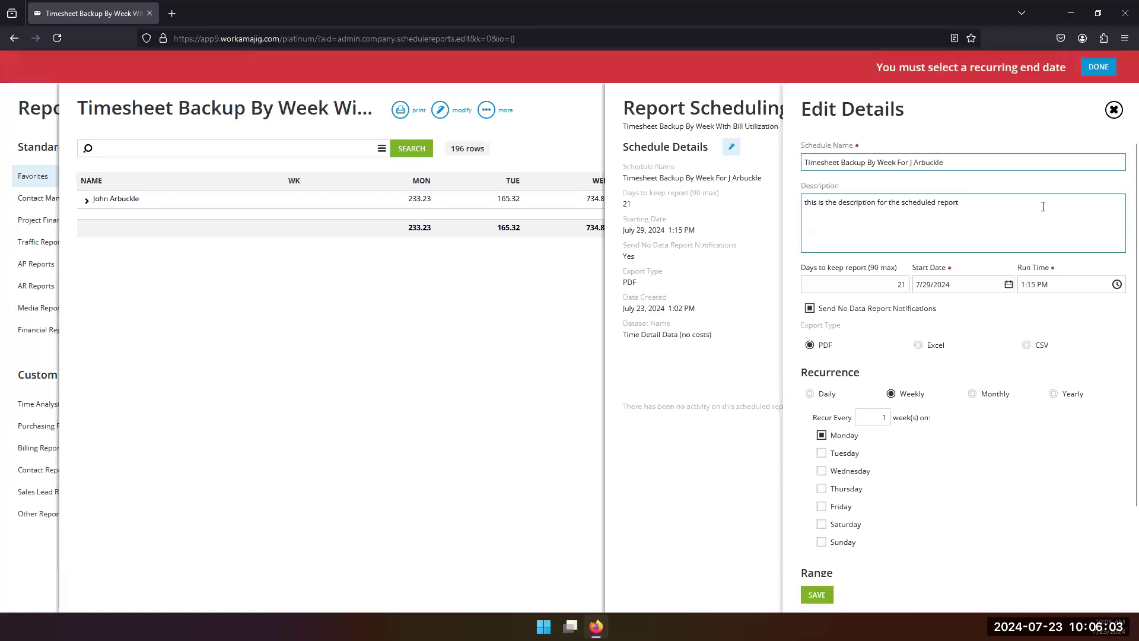
Step: Reselect July 29, 2024 as the start date and try to save the schedule again
left_click(1008, 286)
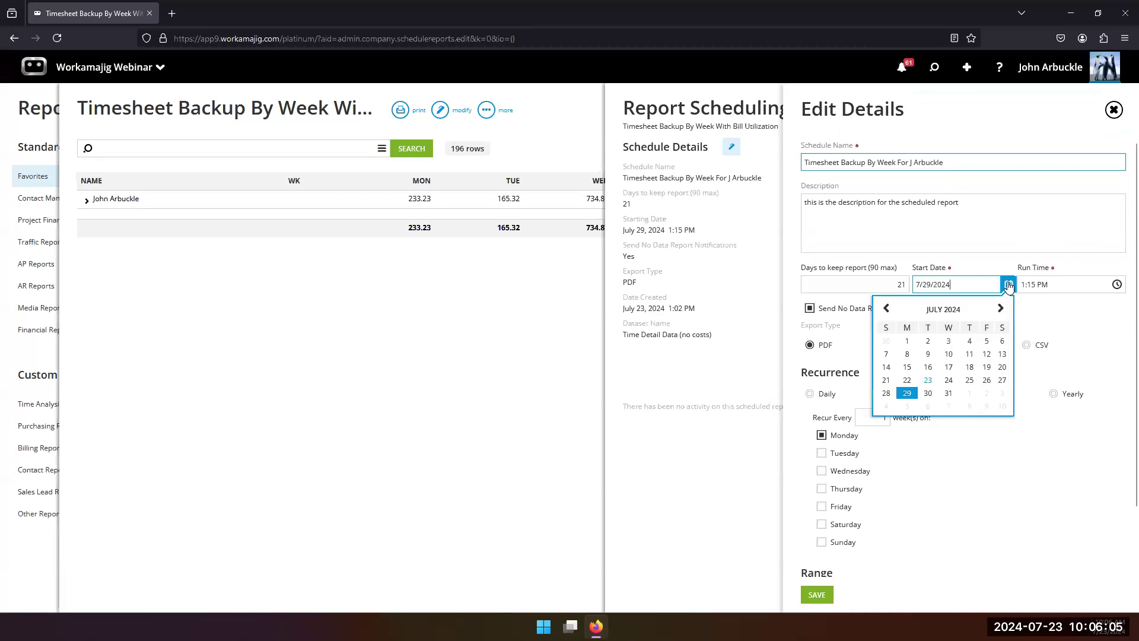
left_click(900, 396)
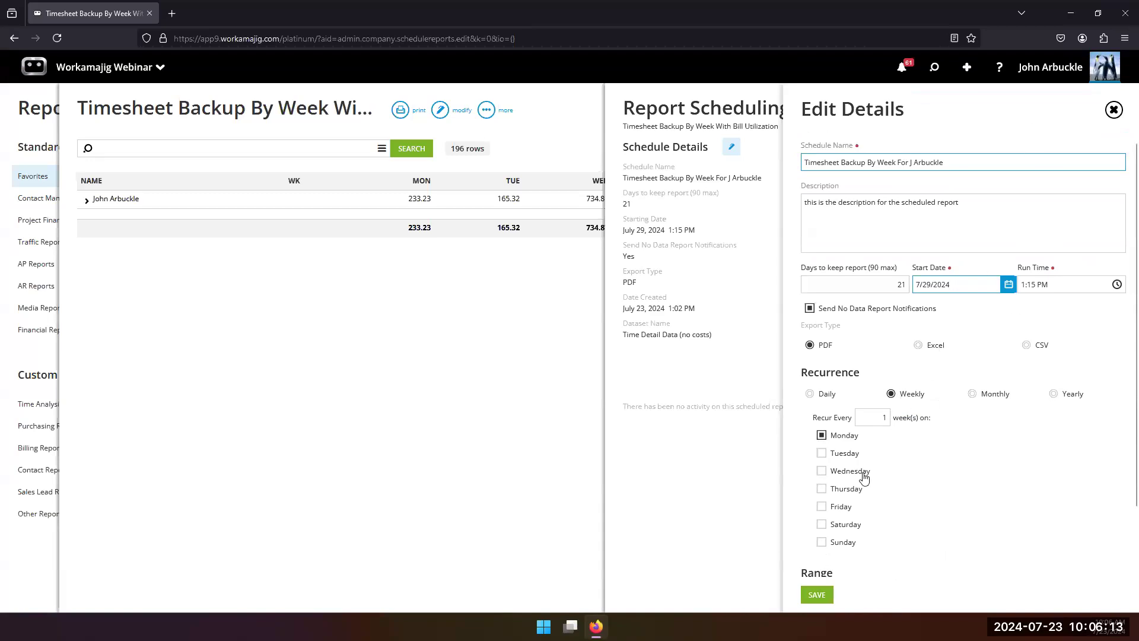
left_click(810, 595)
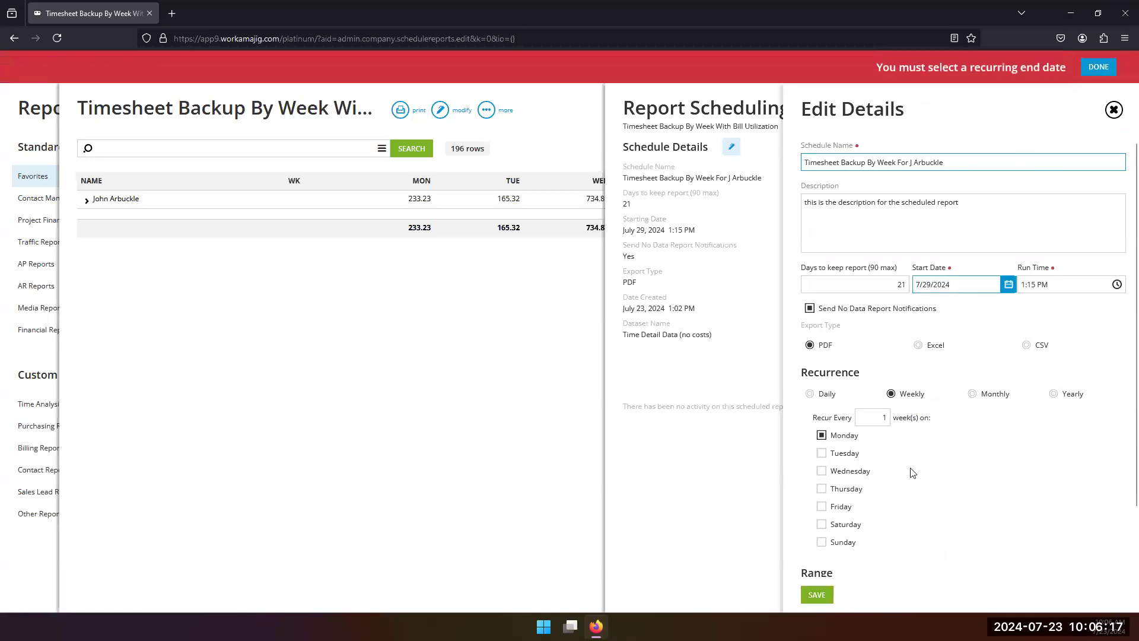
Step: Set the schedule's range to No End Date and save the schedule
scroll(943, 486, "down", 1)
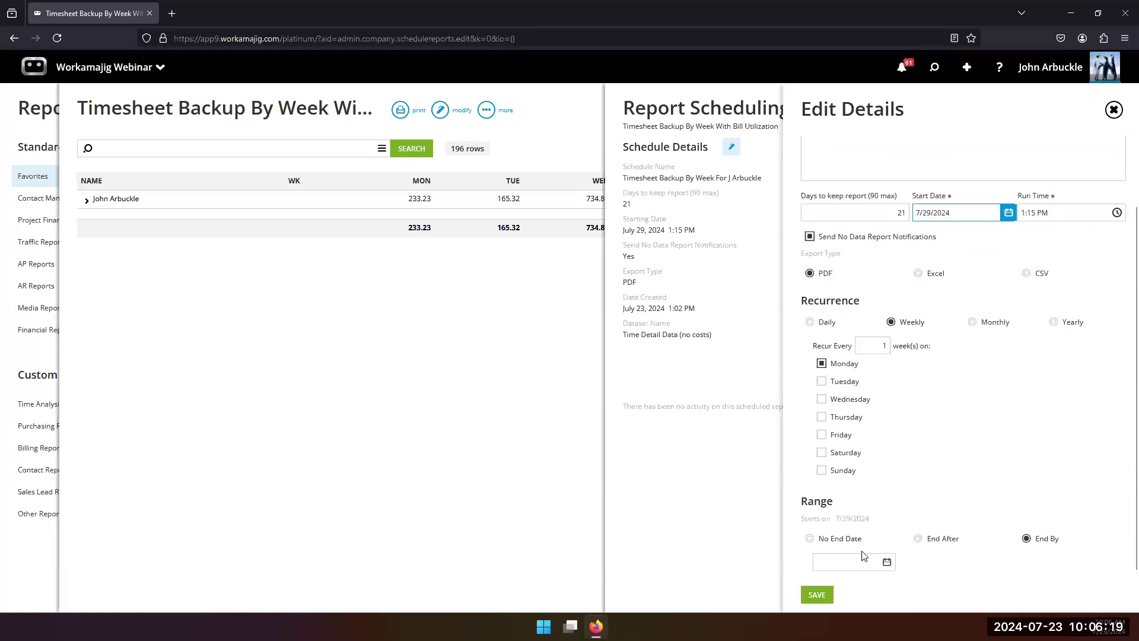
left_click(810, 538)
left_click(810, 600)
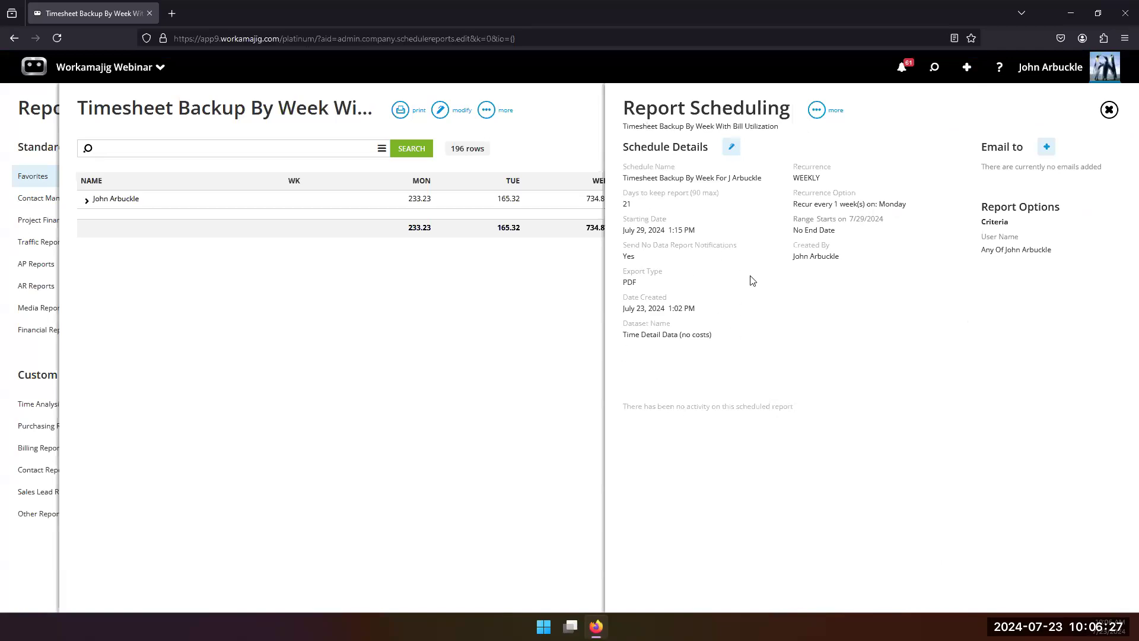
Step: Examine the people who can be added as e-mail recipients of the schedule, leaving the list without adding anyone
left_click(1047, 146)
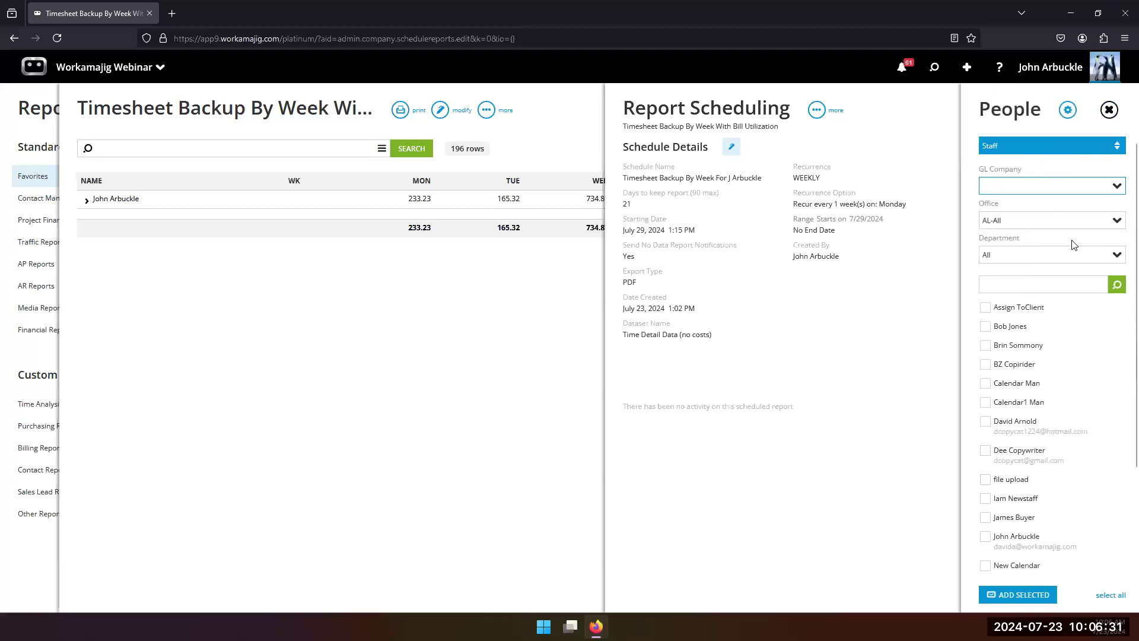
scroll(1020, 214, "down", 2)
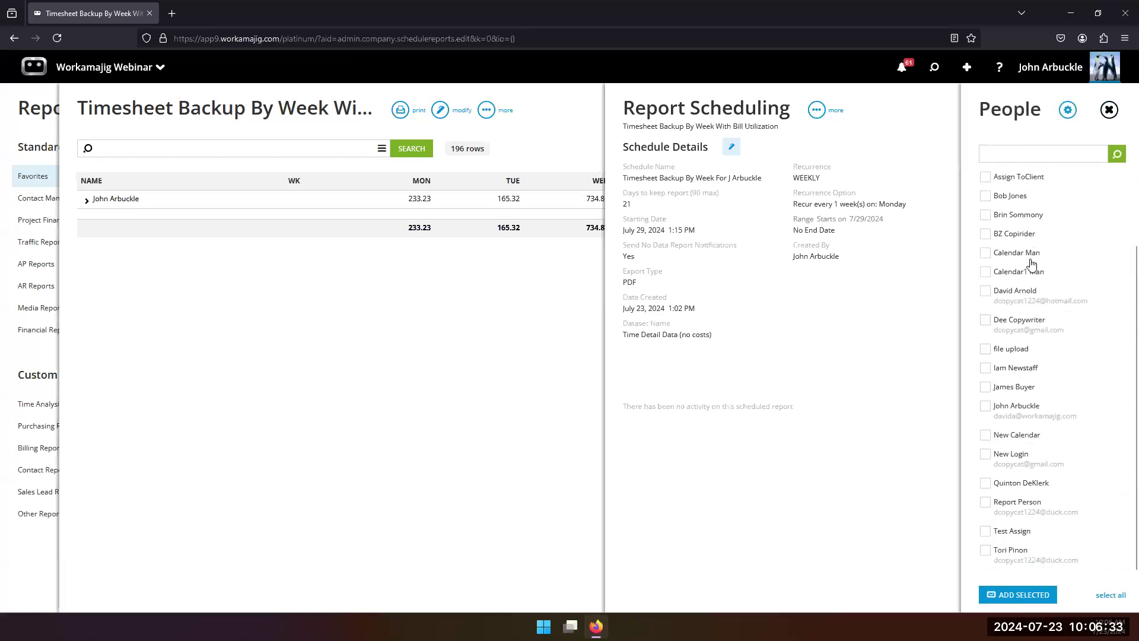
scroll(985, 230, "up", 2)
scroll(984, 231, "down", 1)
scroll(984, 231, "up", 2)
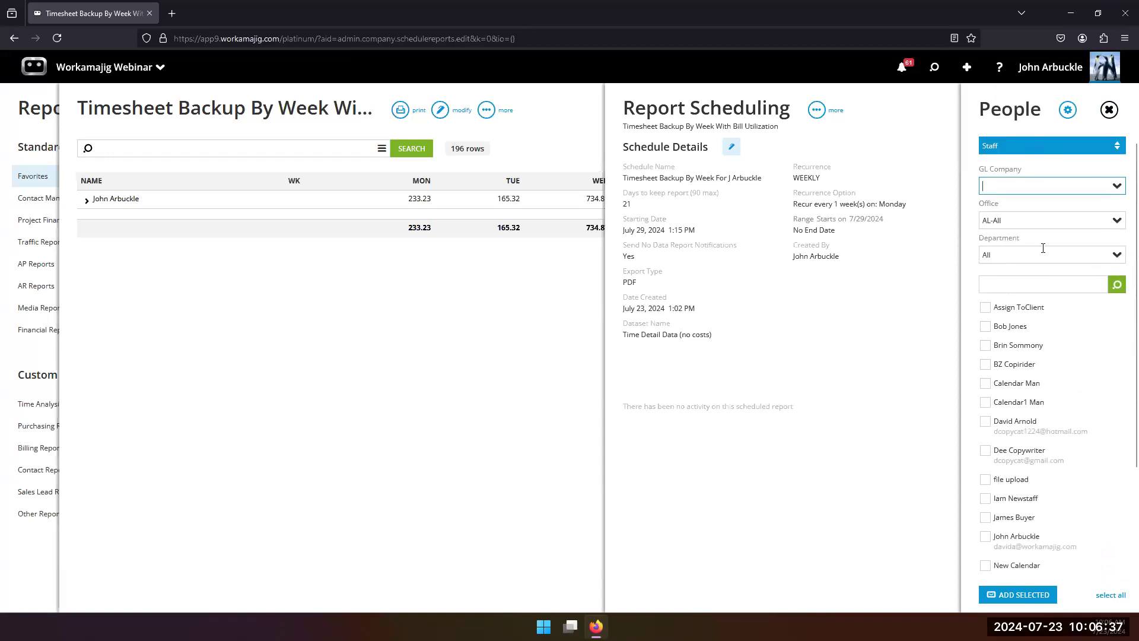
scroll(996, 407, "down", 2)
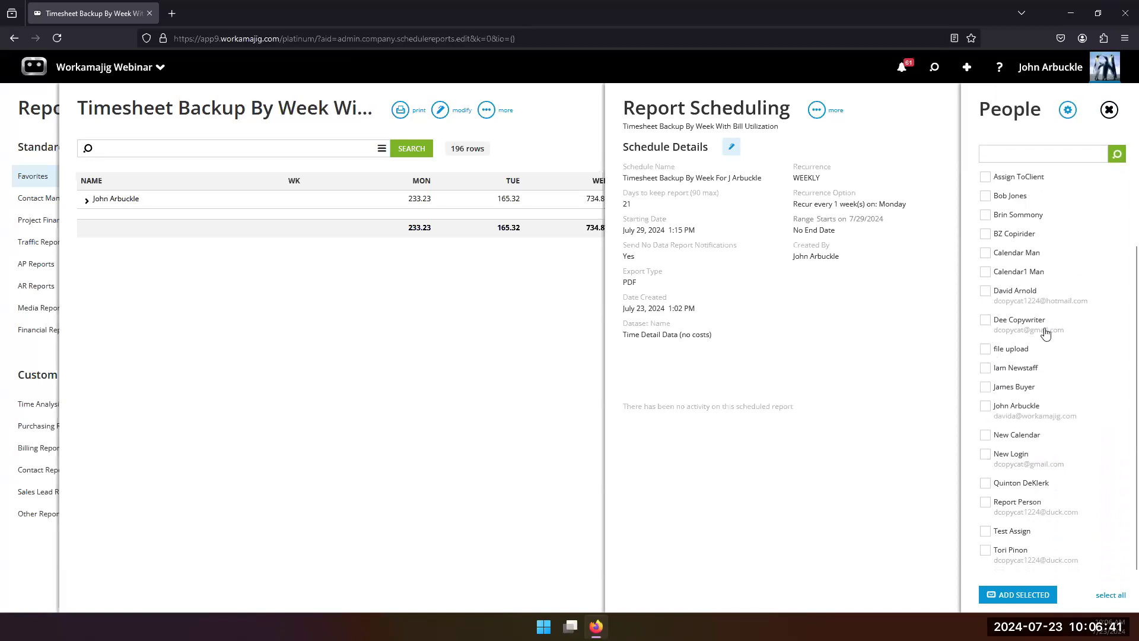
scroll(1044, 329, "up", 2)
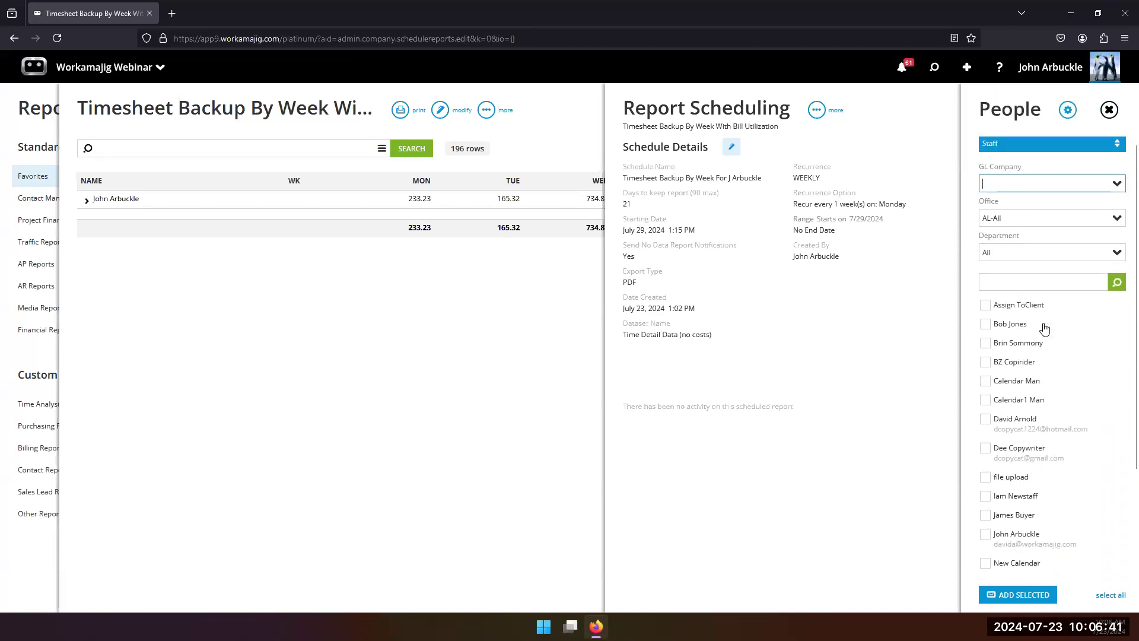
left_click(1019, 146)
left_click(1109, 110)
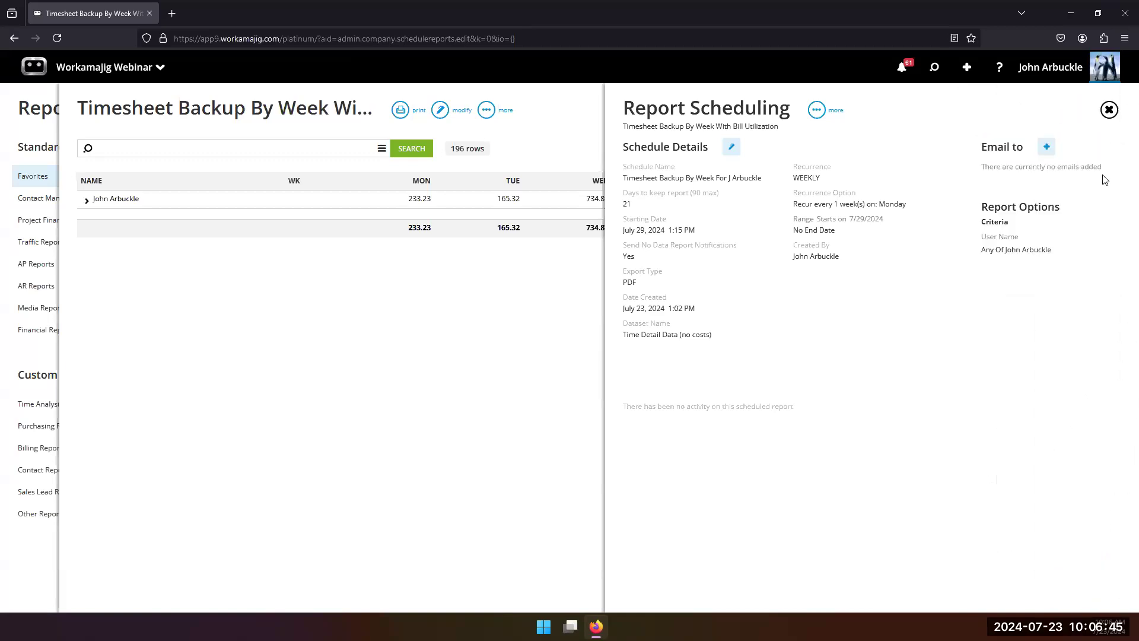
left_click(1046, 147)
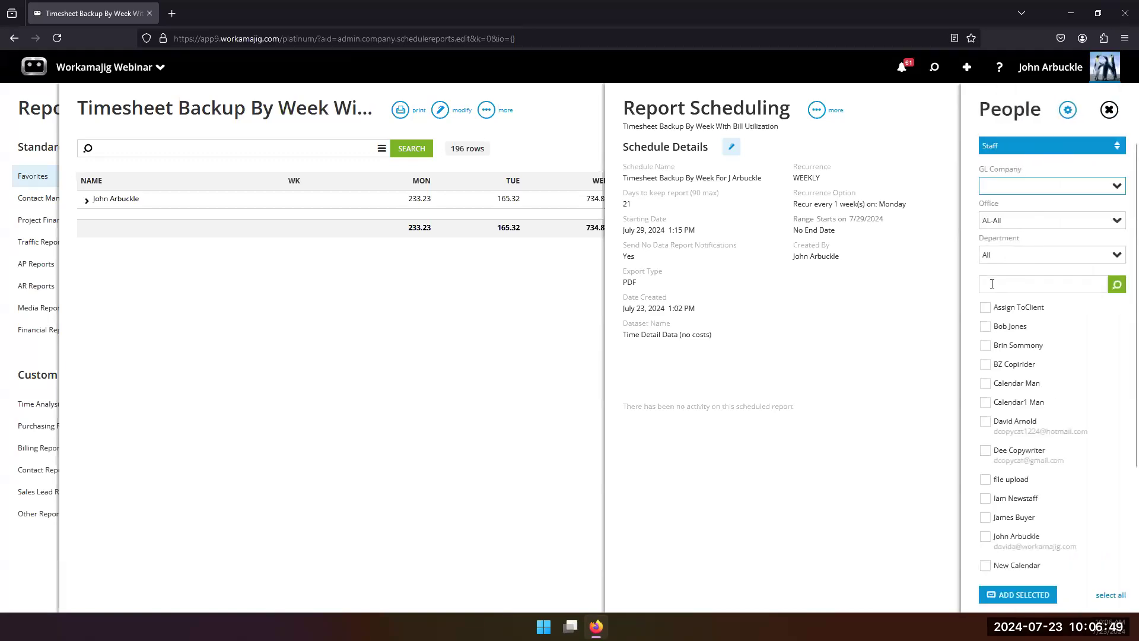
left_click(904, 360)
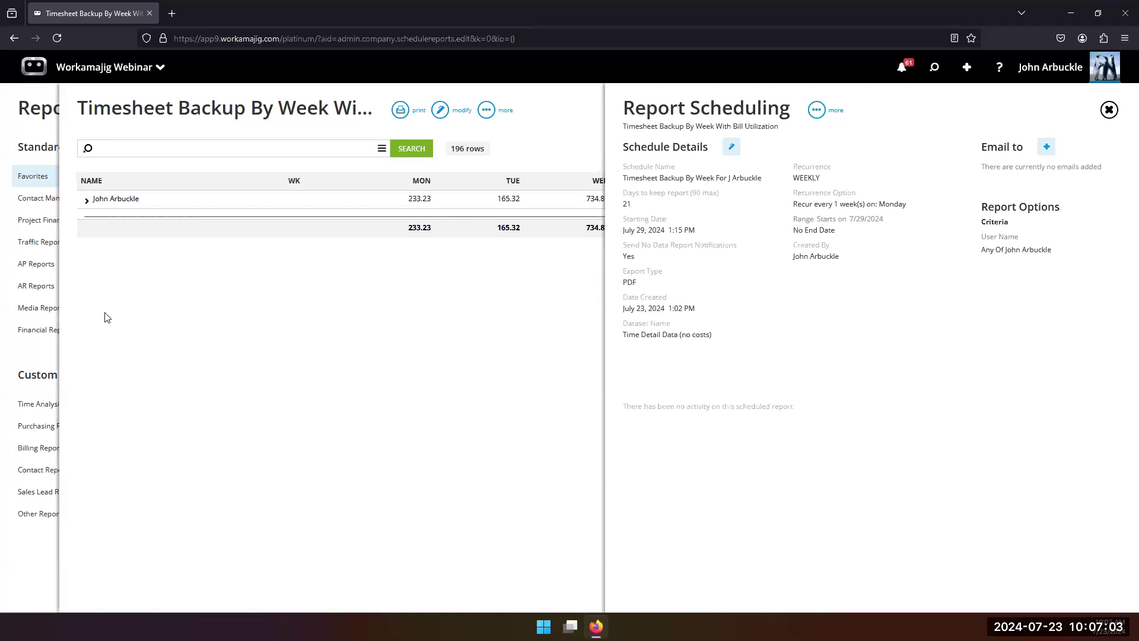
Step: Leave the report and open the Scheduled Reports list among the Global Lists in System Setup
left_click(32, 354)
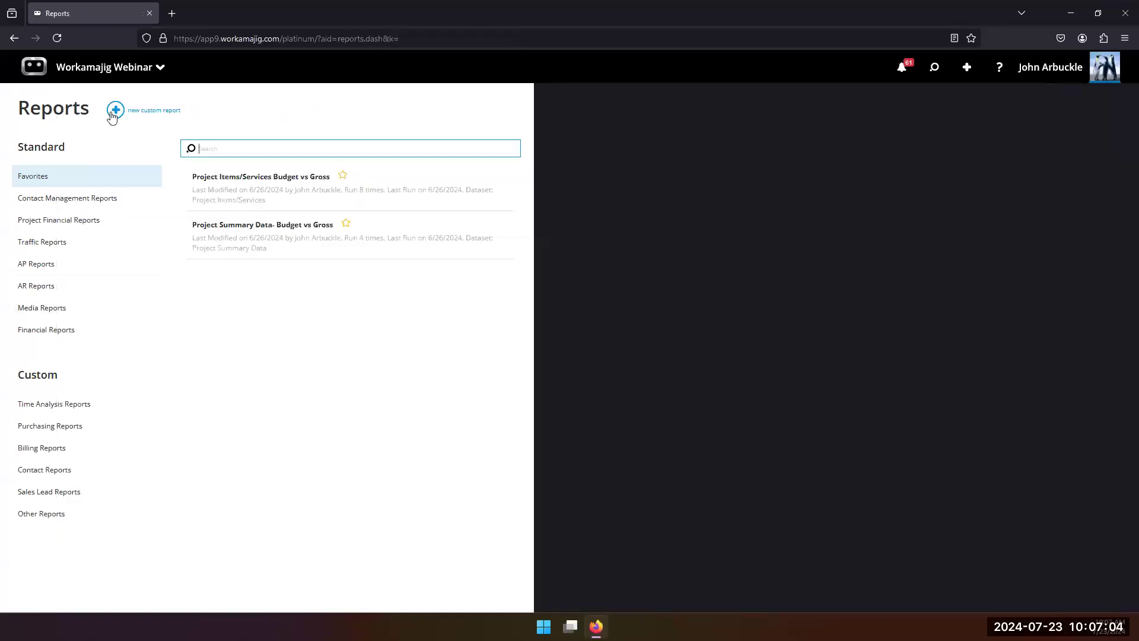
left_click(106, 68)
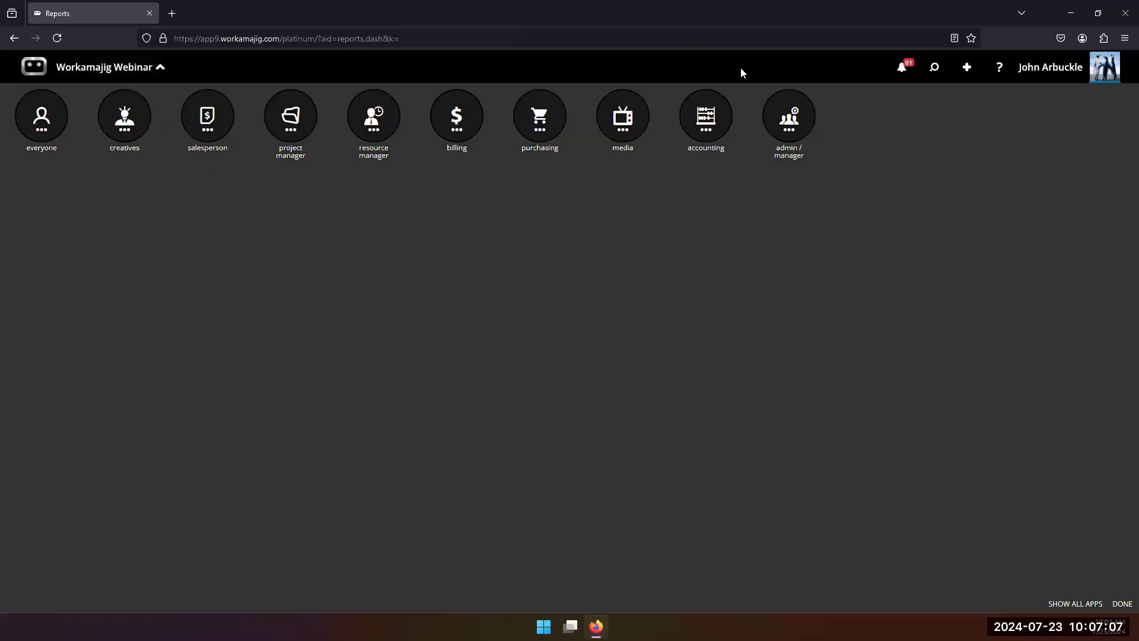
left_click(787, 116)
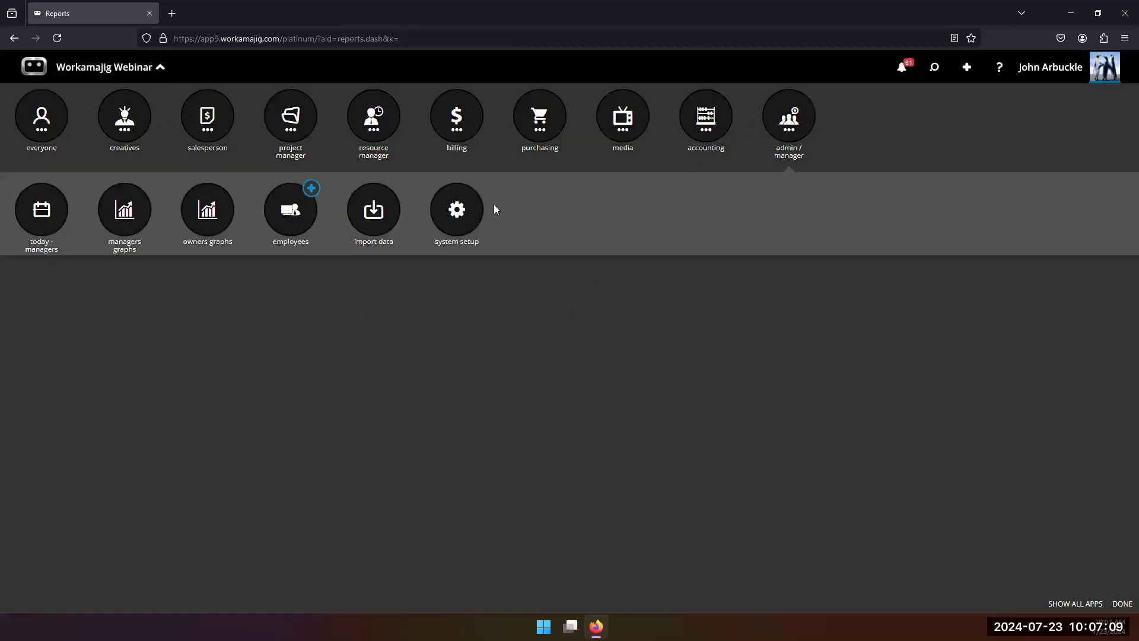
left_click(471, 215)
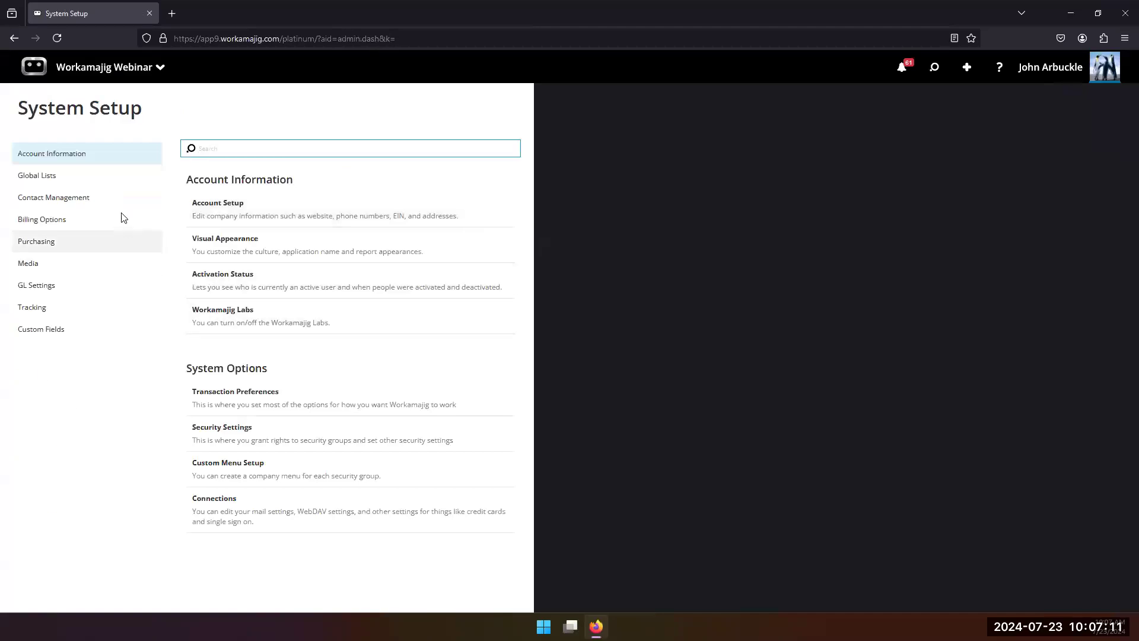
left_click(89, 181)
scroll(364, 421, "down", 3)
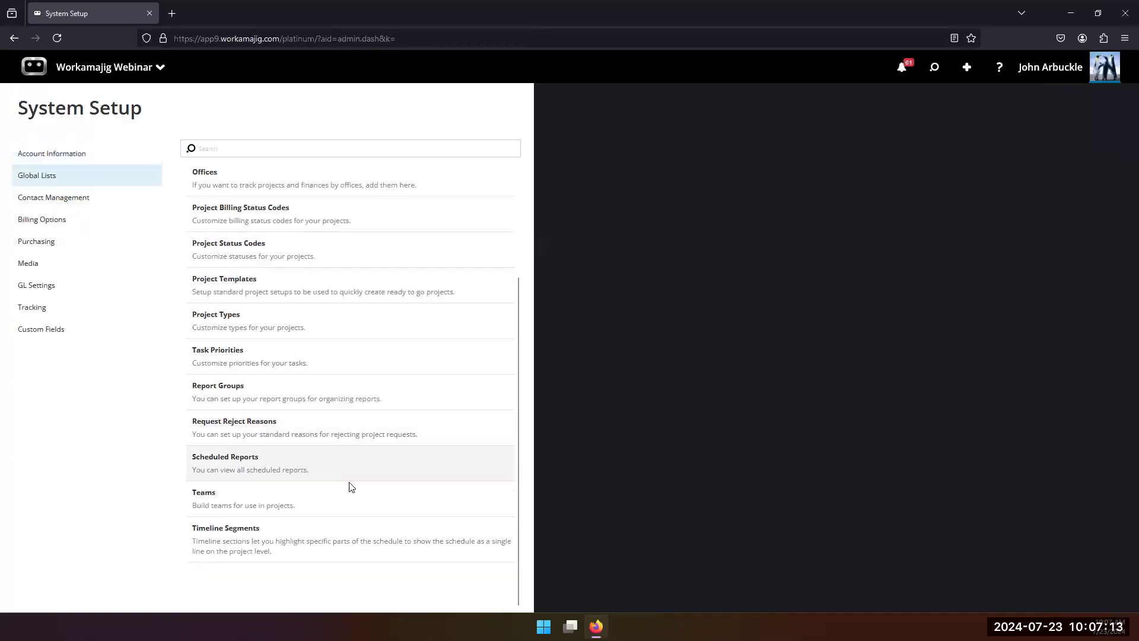
left_click(215, 464)
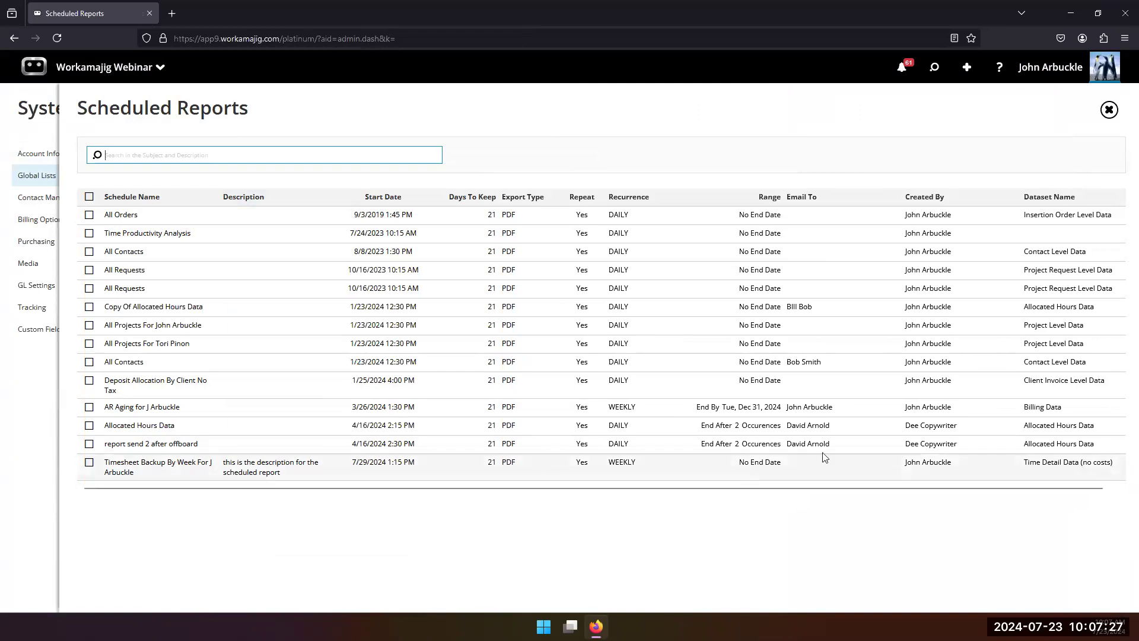
Step: Review the details and additional actions of the weekly Timesheet Backup schedule, then close it
left_click(205, 473)
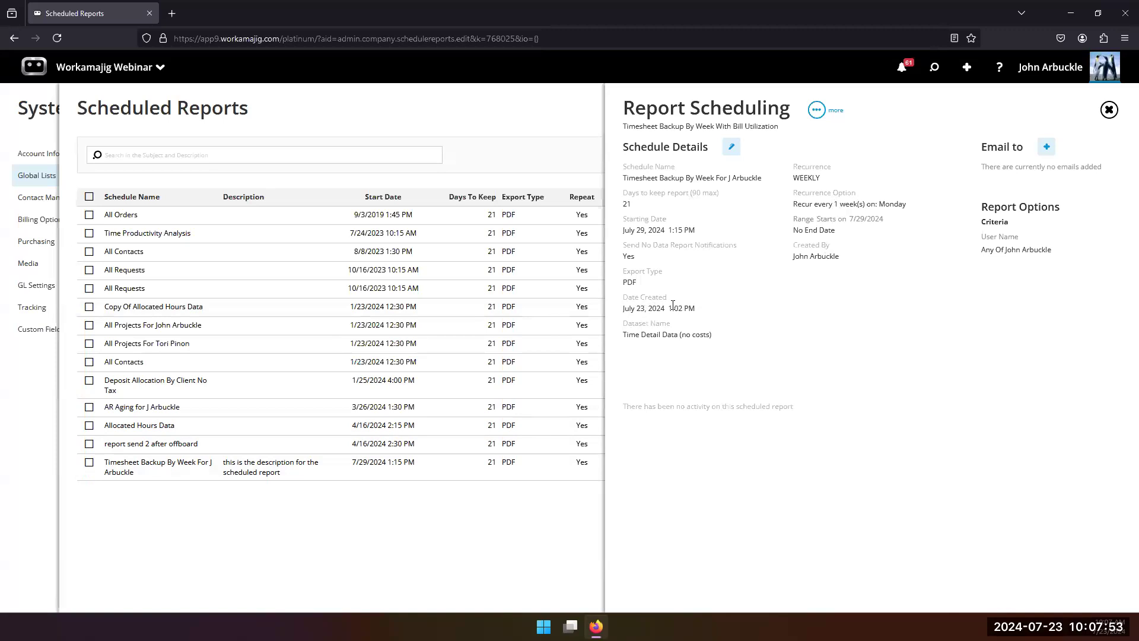
left_click(442, 528)
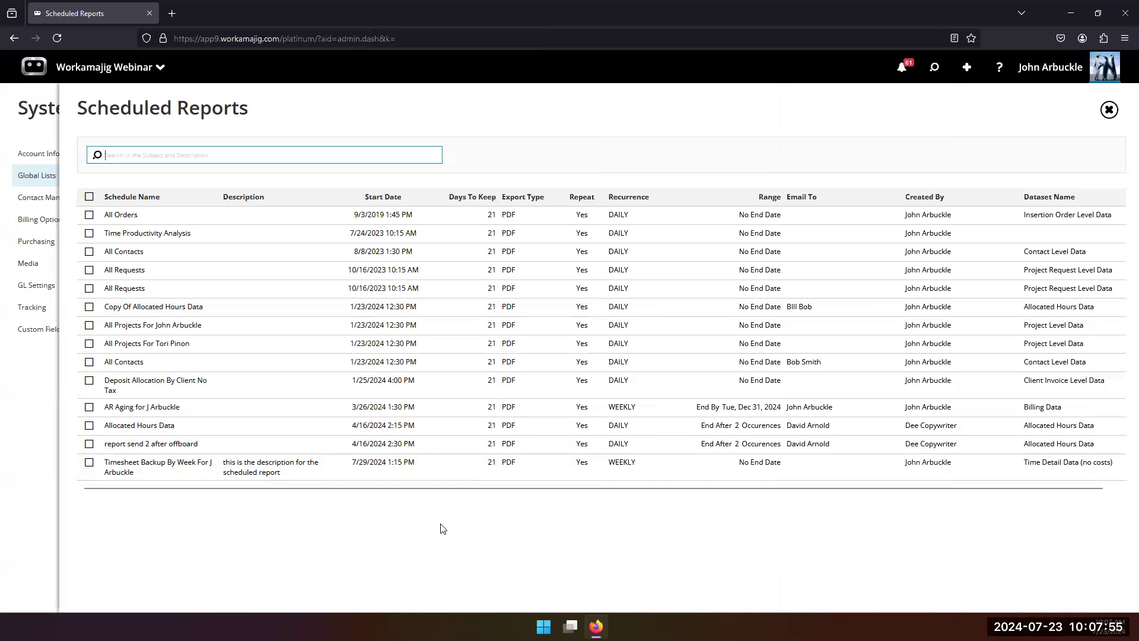
left_click(143, 472)
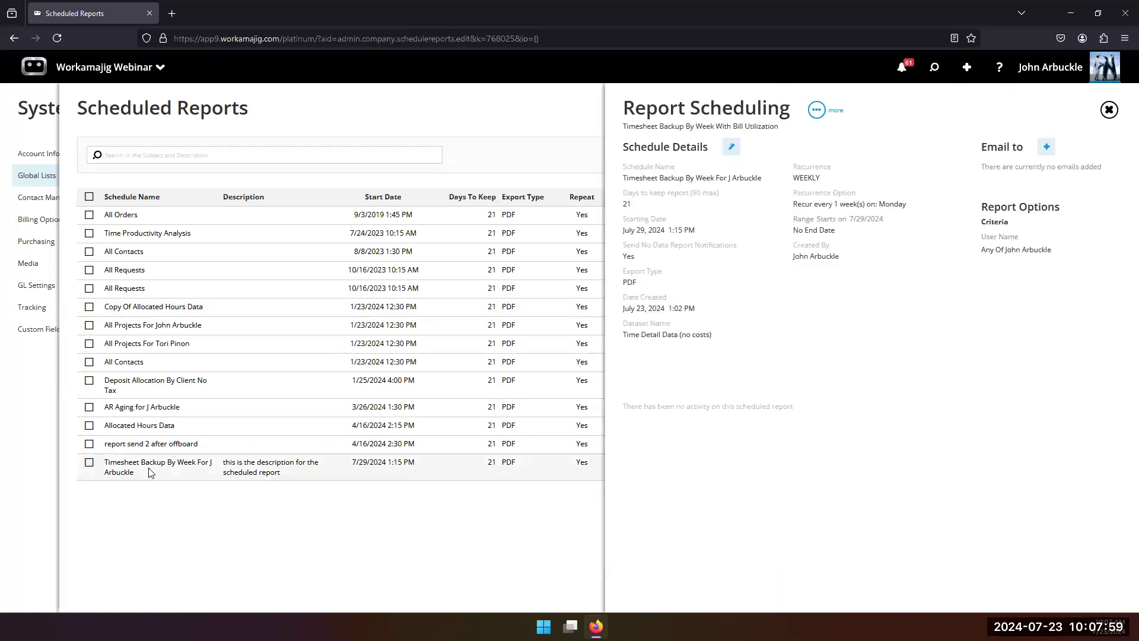
left_click(816, 110)
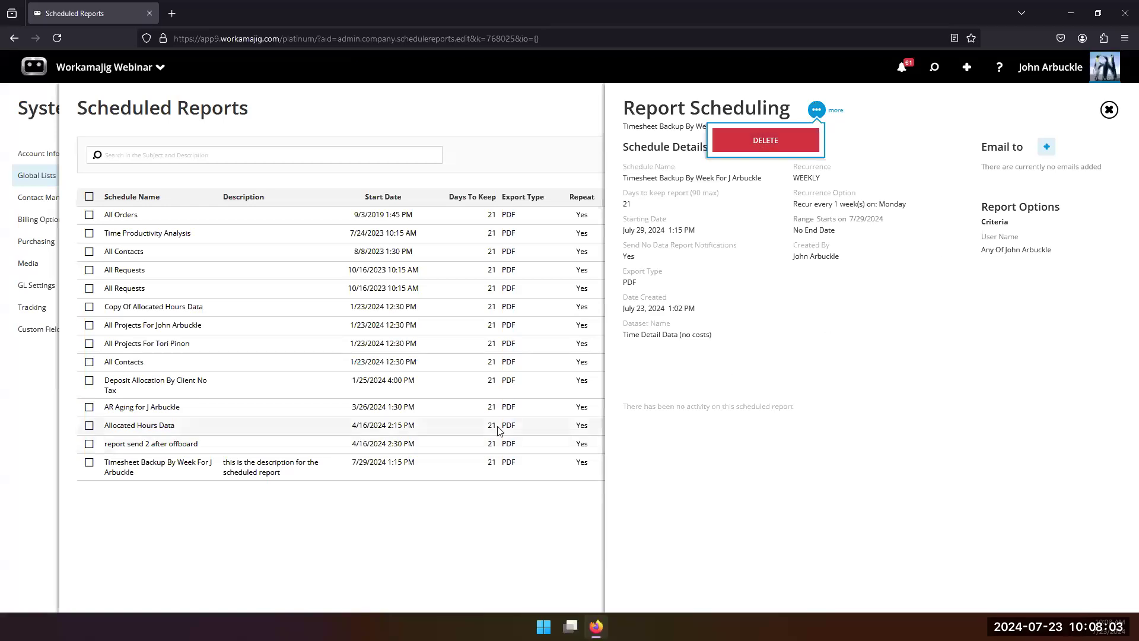
left_click(314, 550)
Step: Review the run history of the All Contacts schedule from 1/23/2024 and the Deposit Allocation By Client No Tax schedule
left_click(217, 366)
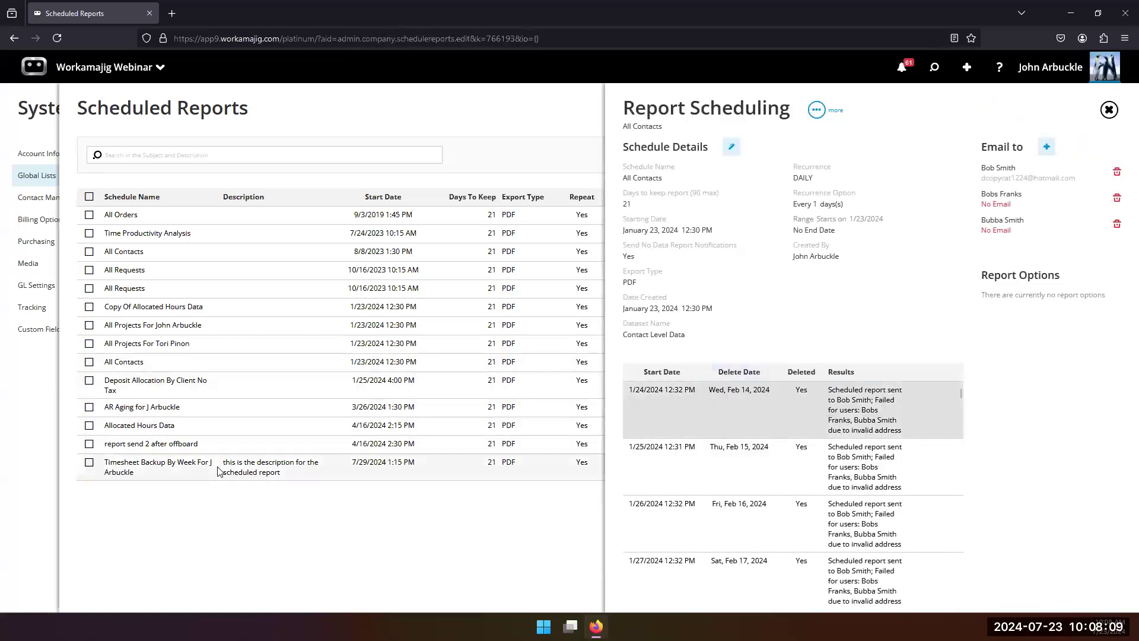
left_click(229, 386)
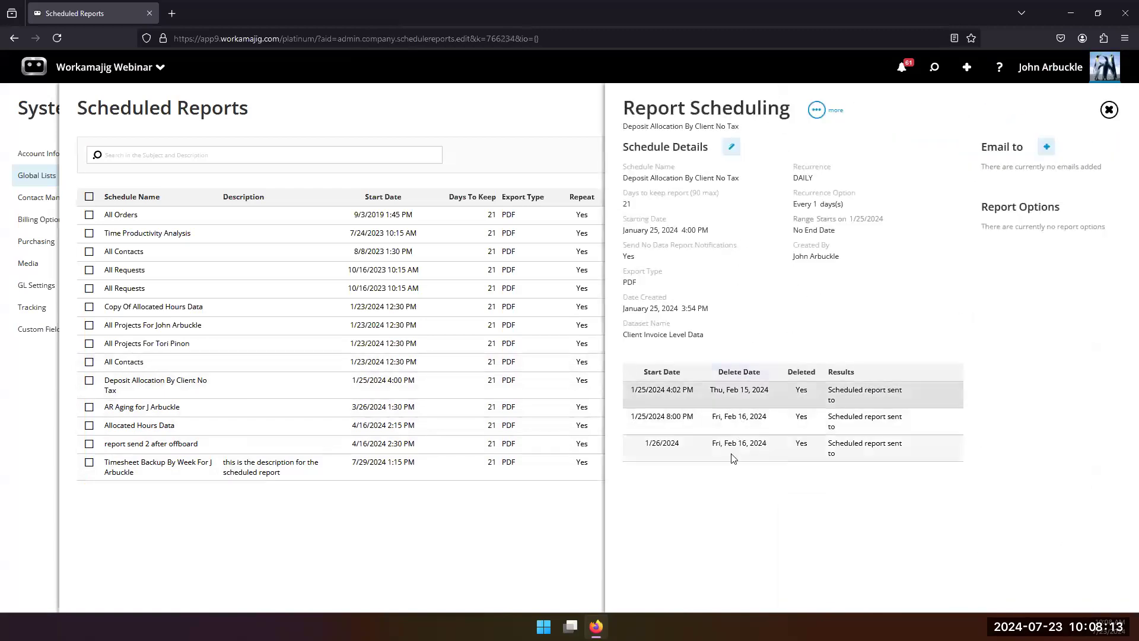
Step: Review the run history of the AR Aging schedule, try to open its first run's report, and close the resulting page
left_click(272, 411)
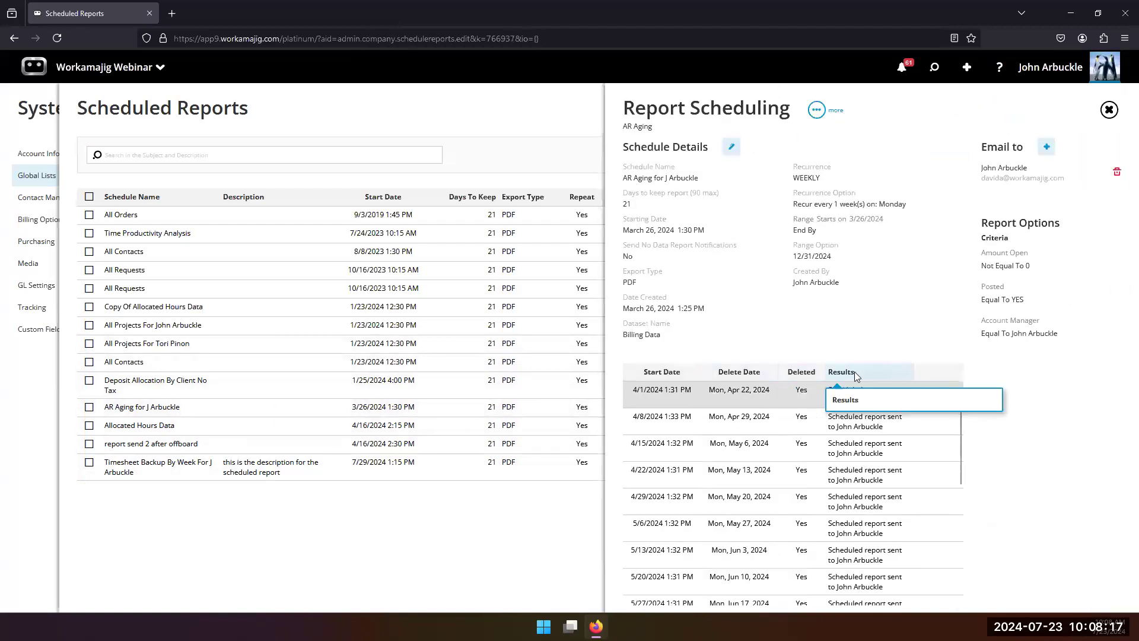
left_click(710, 401)
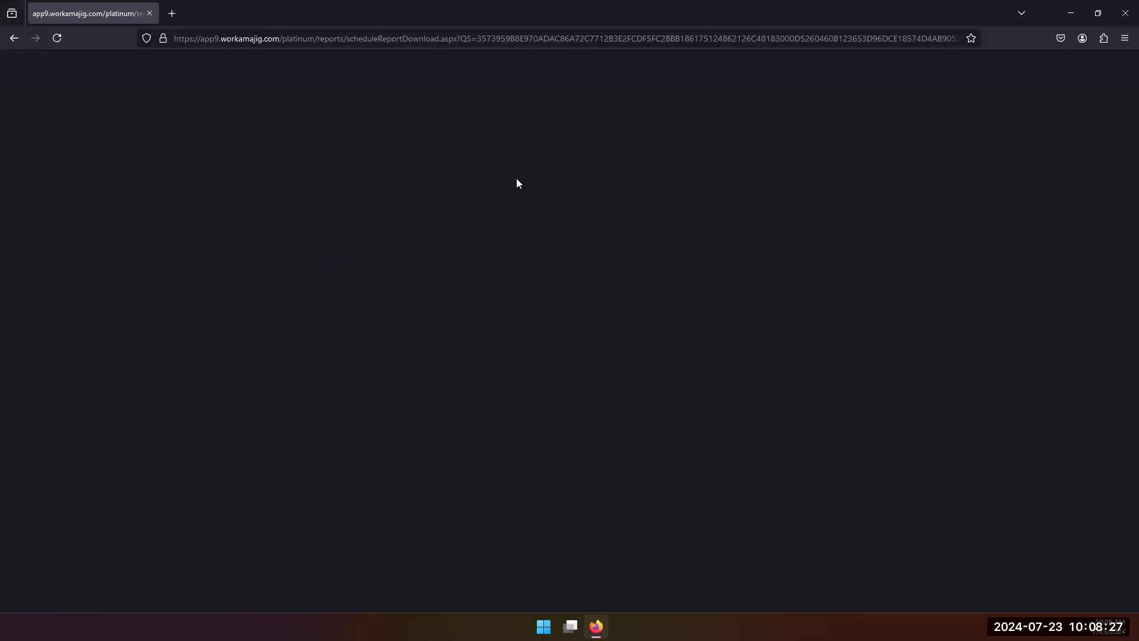
left_click(149, 13)
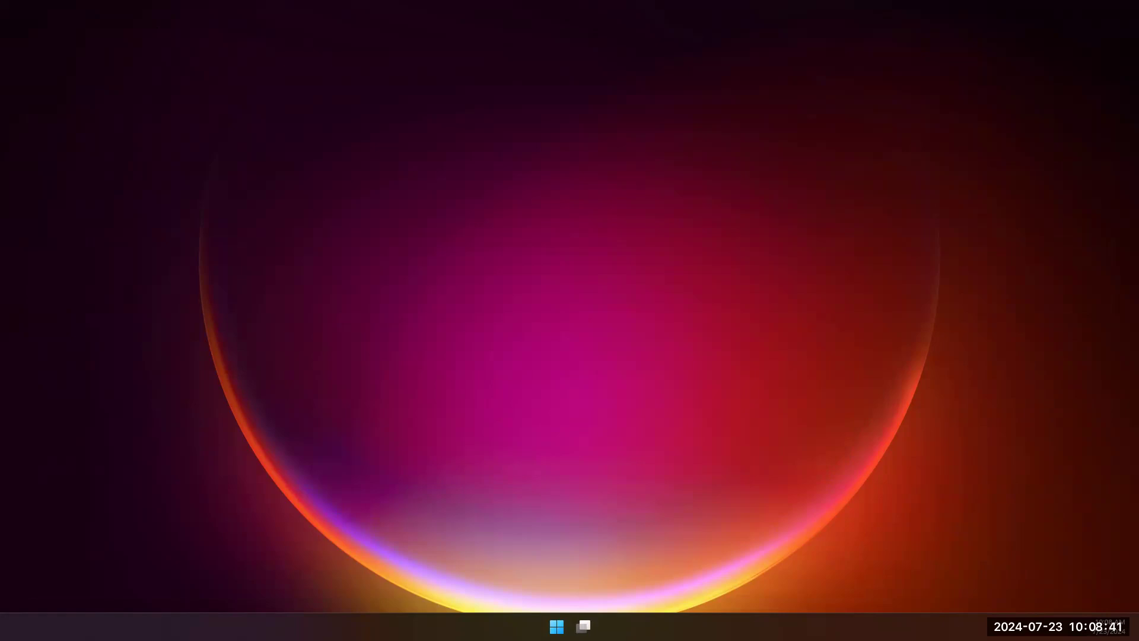
Step: Restore the browser window and reopen the Scheduled Reports list among the Global Lists in System Setup
left_click_drag(557, 3, 557, 32)
left_click(968, 17)
left_click_drag(968, 15, 683, 40)
double_click(683, 40)
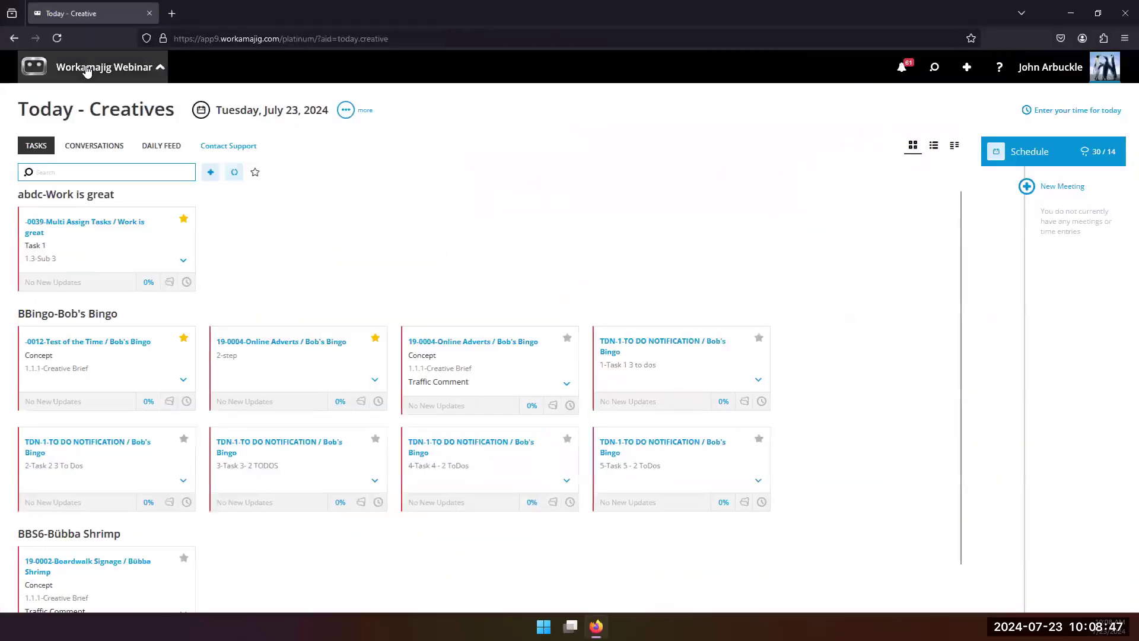
left_click(84, 69)
left_click(57, 132)
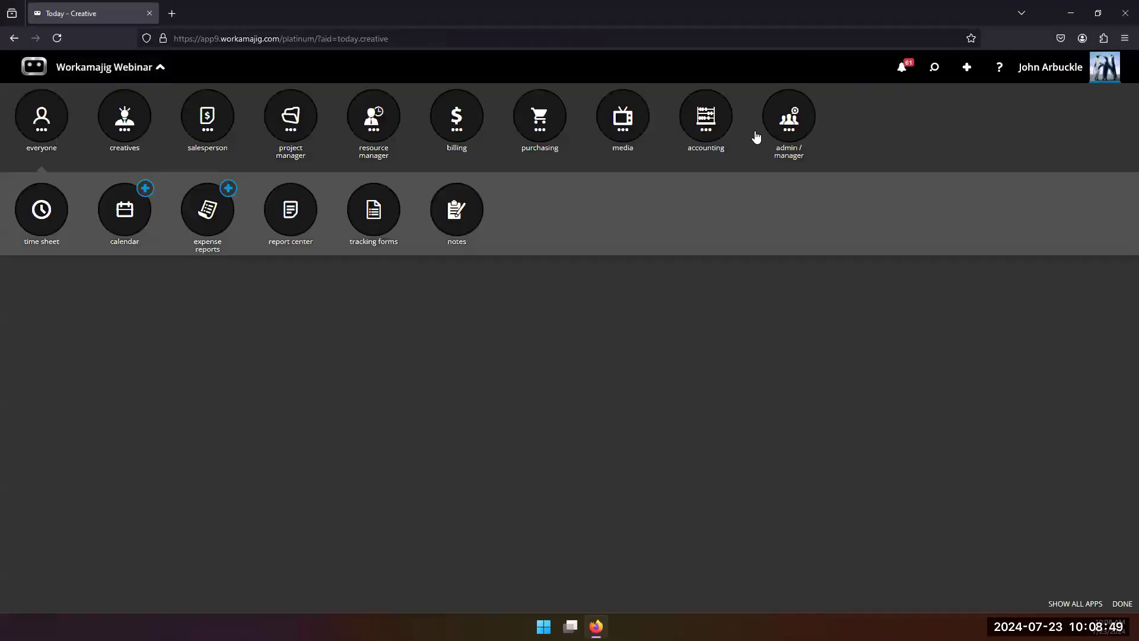
left_click(793, 123)
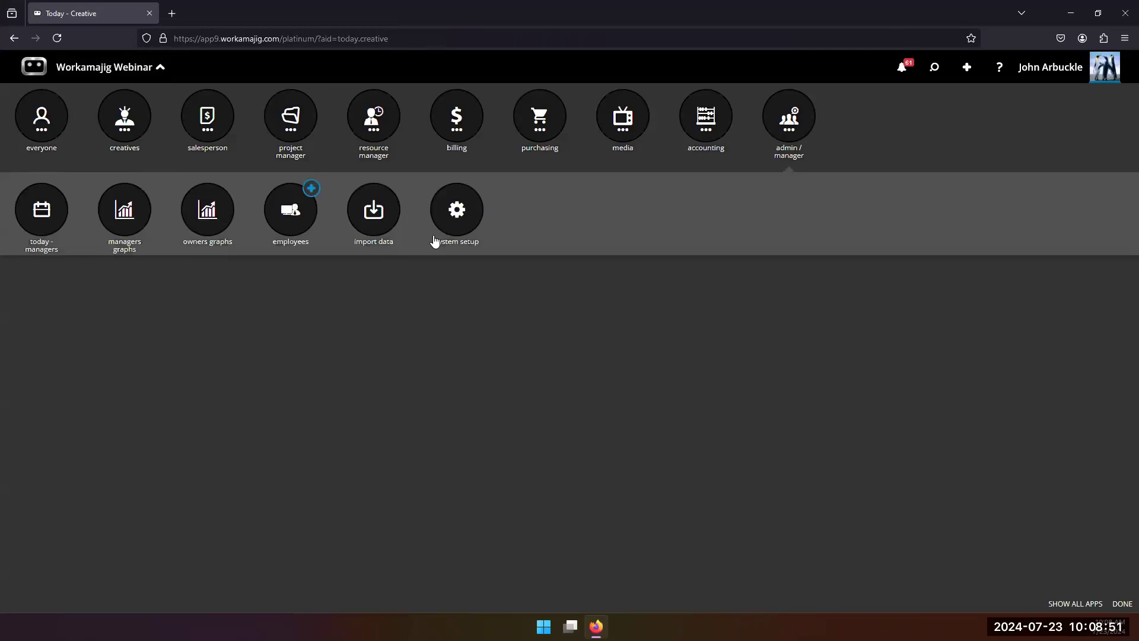
left_click(437, 239)
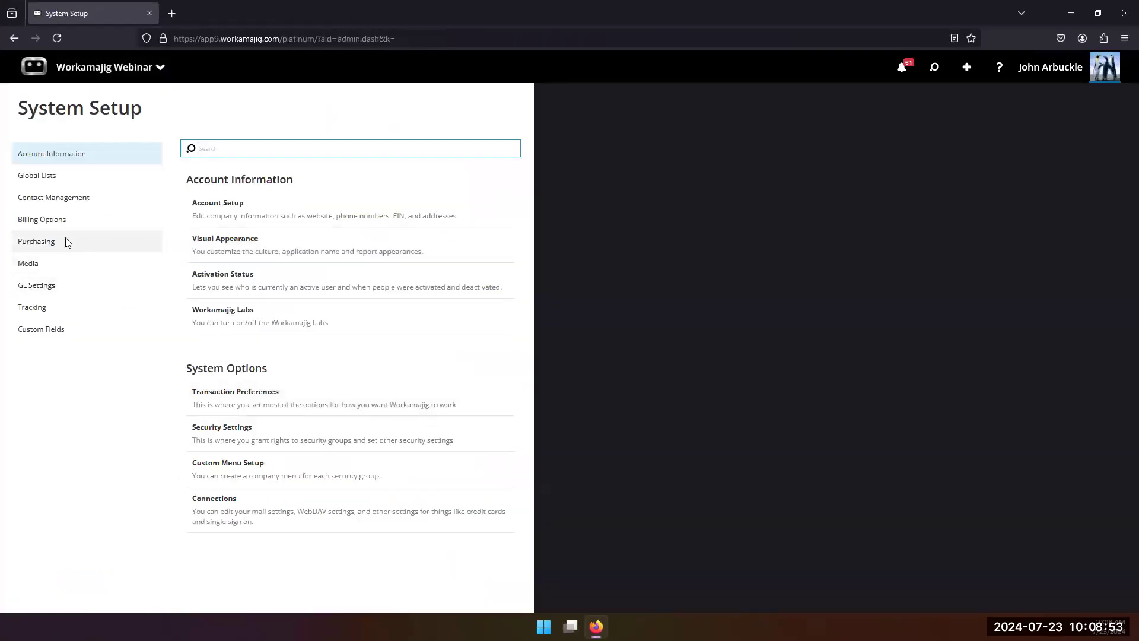
left_click(96, 178)
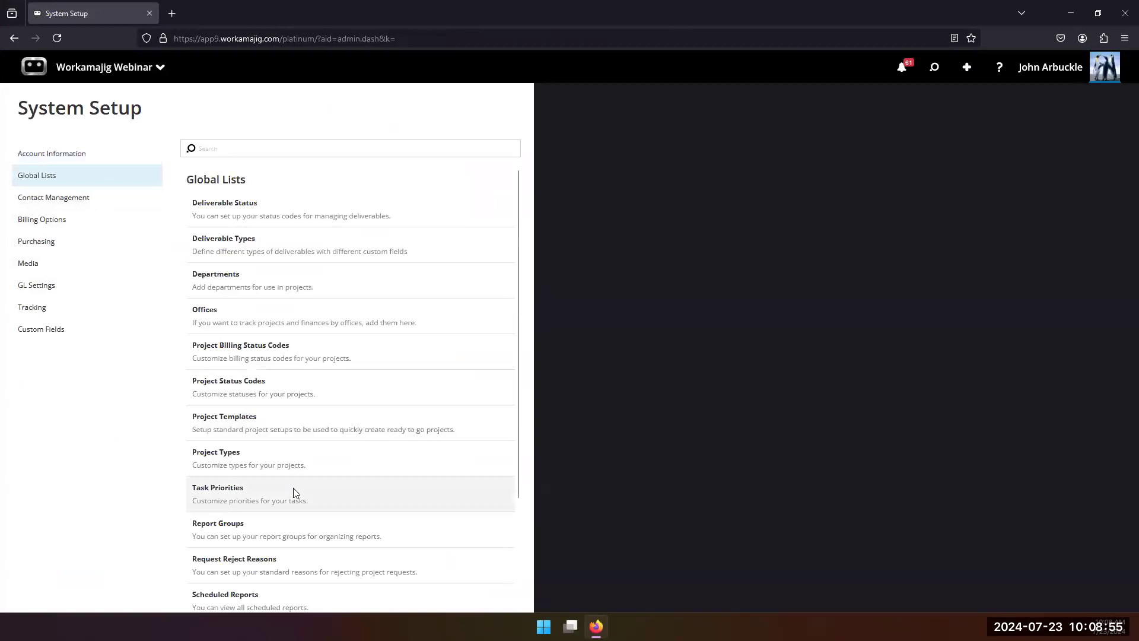
scroll(291, 510, "down", 3)
left_click(248, 459)
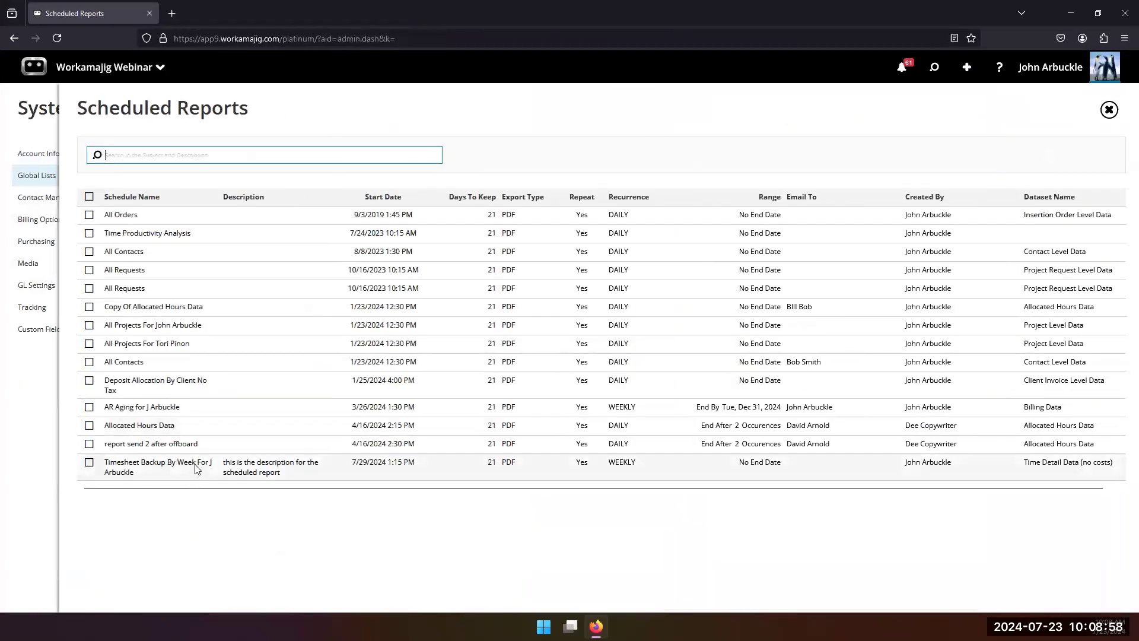
Step: Review the run histories of the Allocated Hours Data, All Orders, Time Productivity Analysis and 8/8/2023 All Contacts schedules
left_click(196, 430)
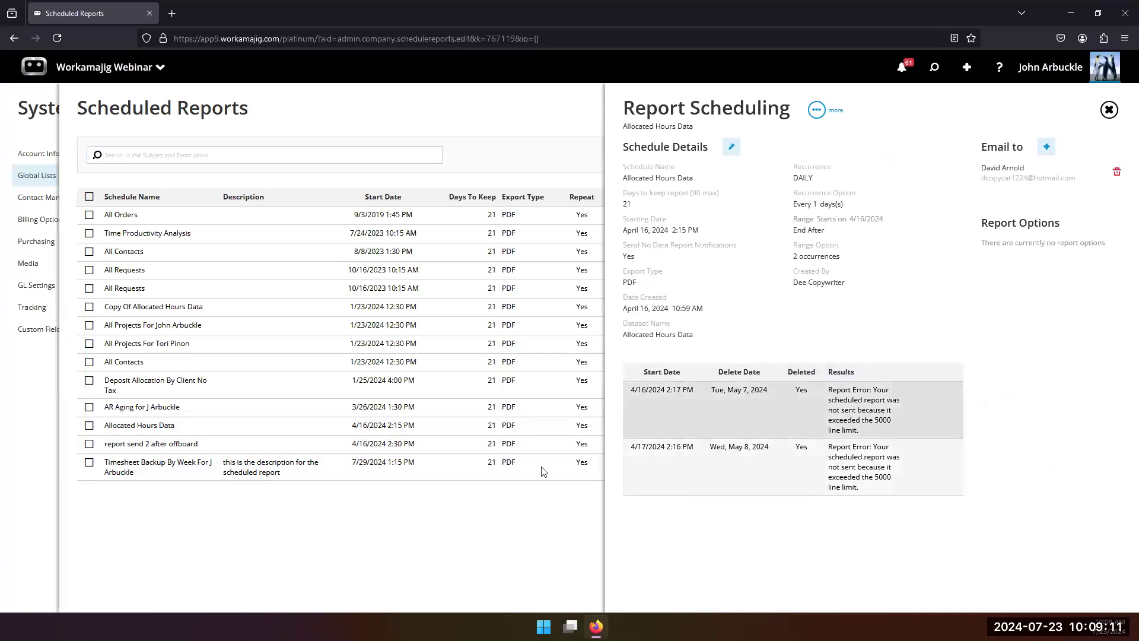
left_click(142, 215)
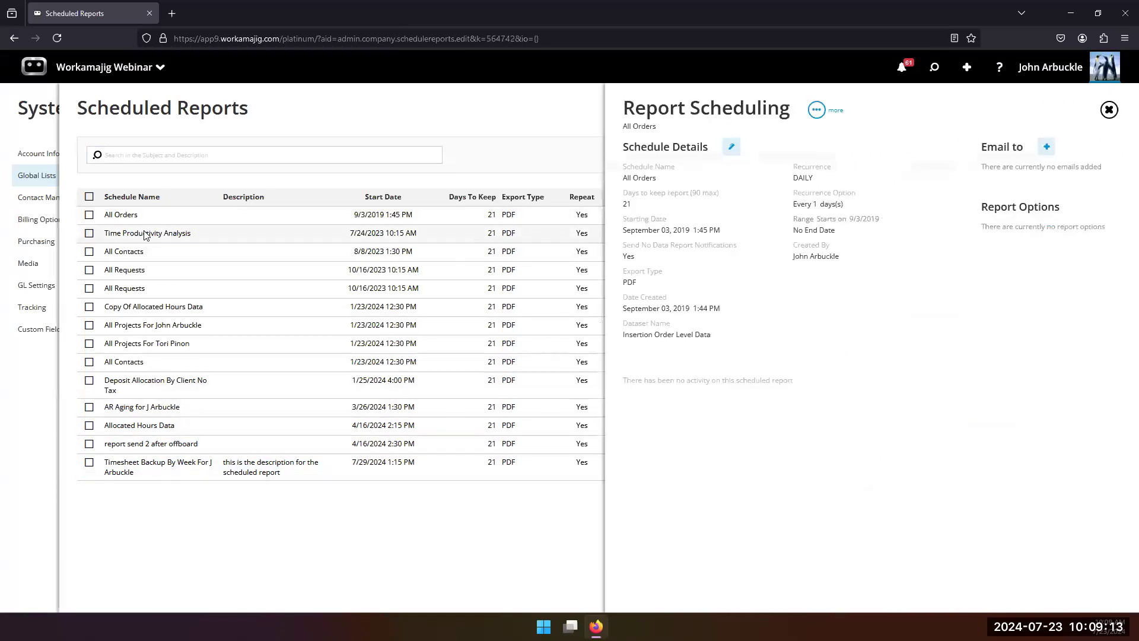
left_click(146, 235)
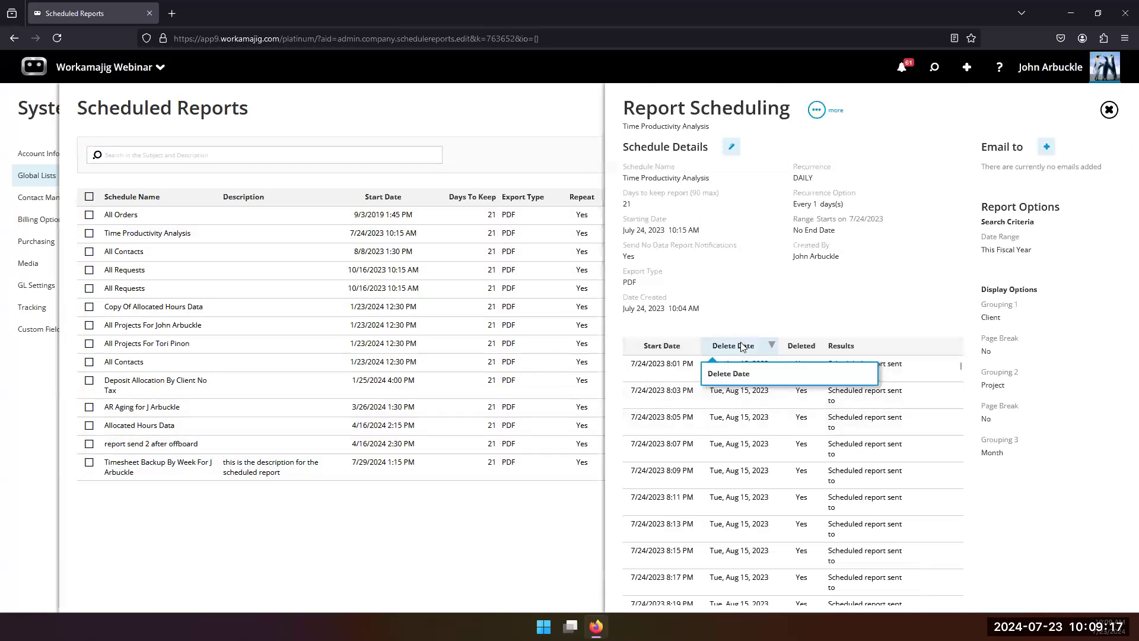
left_click(209, 252)
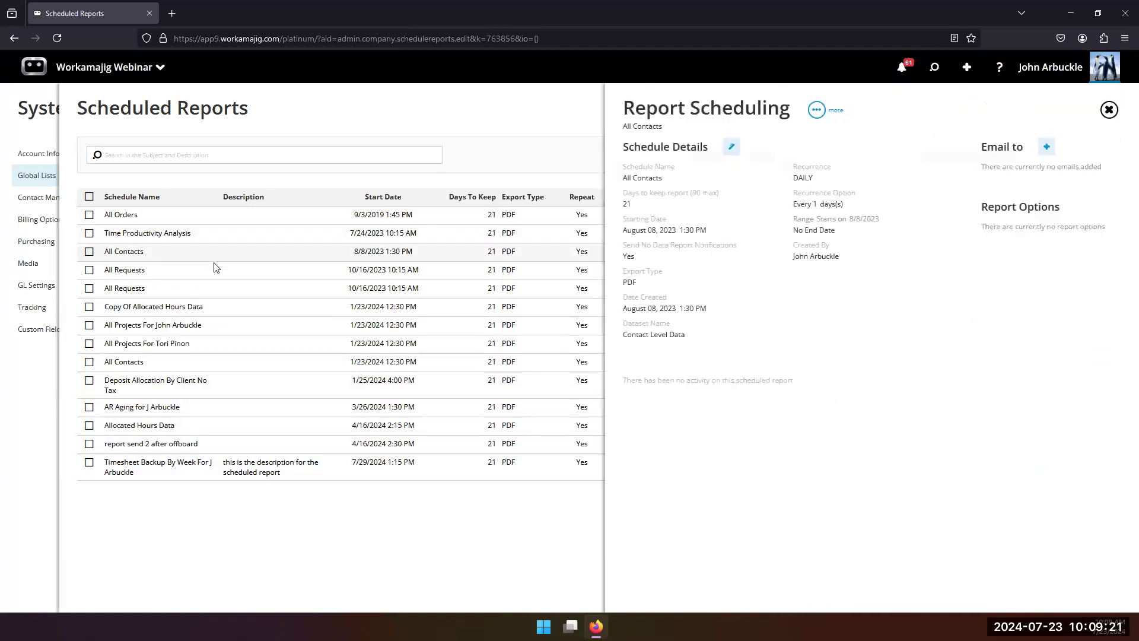
Step: Review the first All Requests schedule's runs sorted by latest delete date, and the first All Projects schedule's run history
left_click(215, 269)
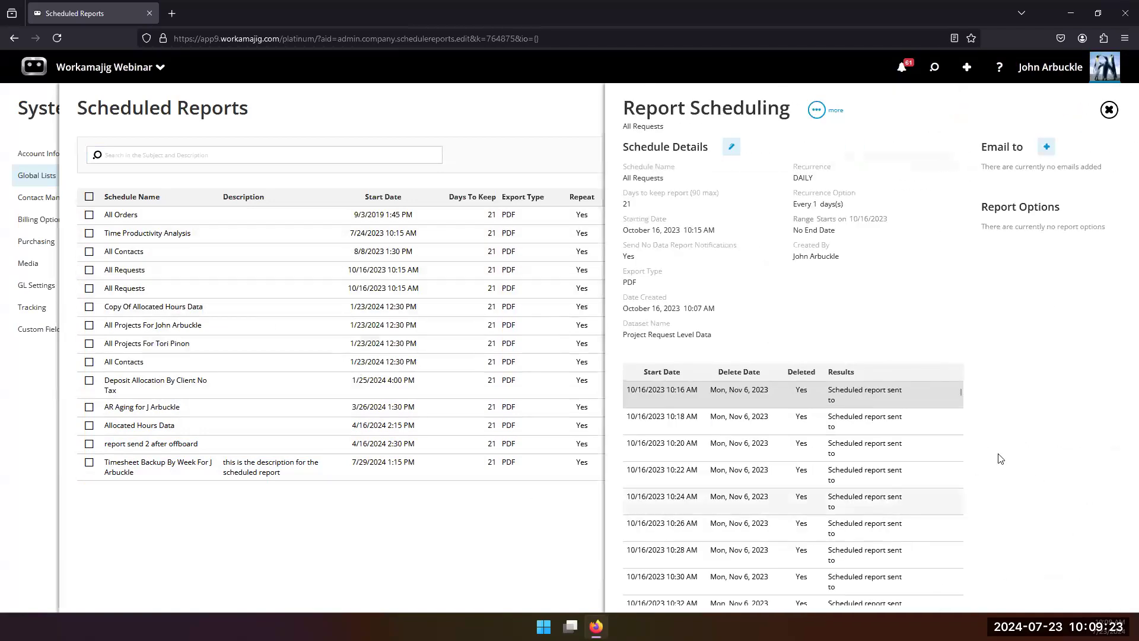
left_click(740, 377)
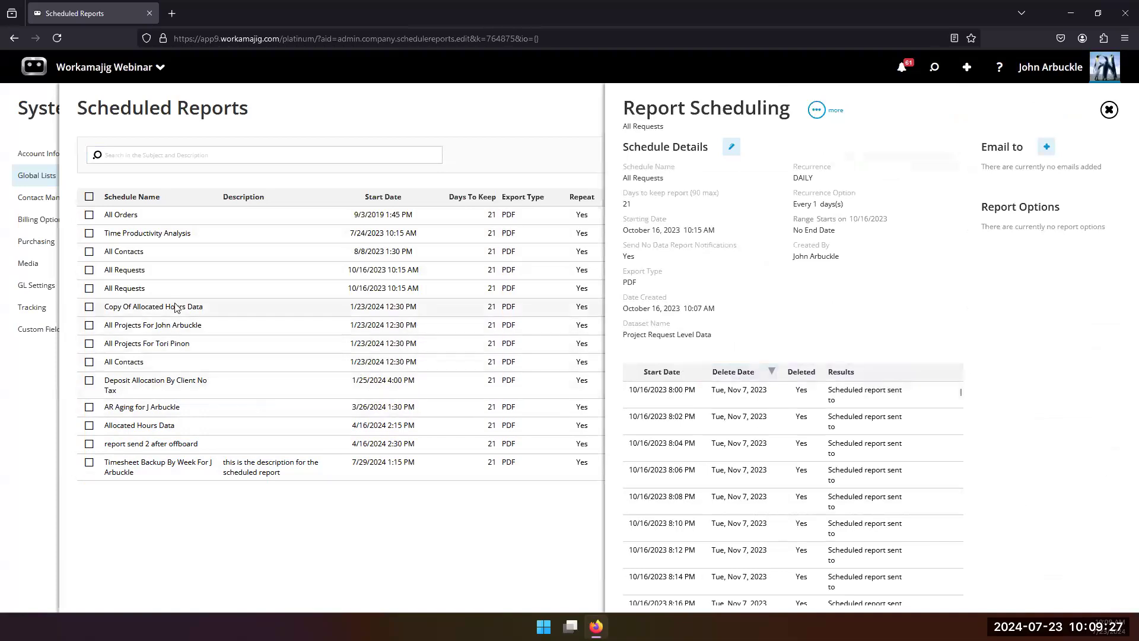
left_click(184, 326)
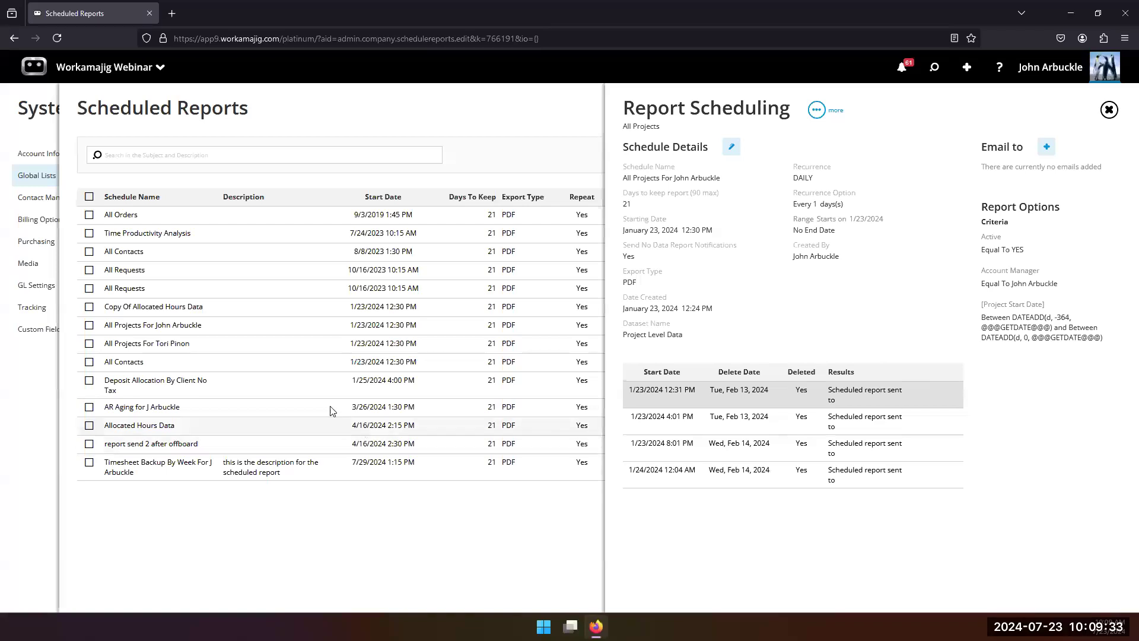
Step: Sort the 1/23/2024 All Contacts schedule's runs by latest delete date, open the newest run's report and review its pages
left_click(160, 364)
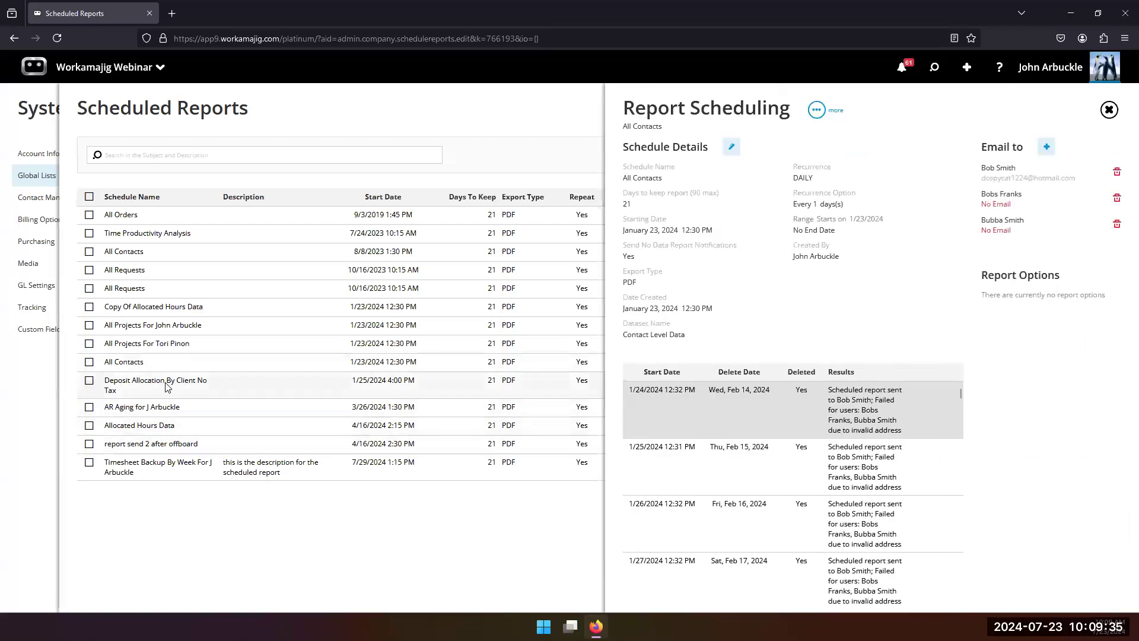
left_click(756, 373)
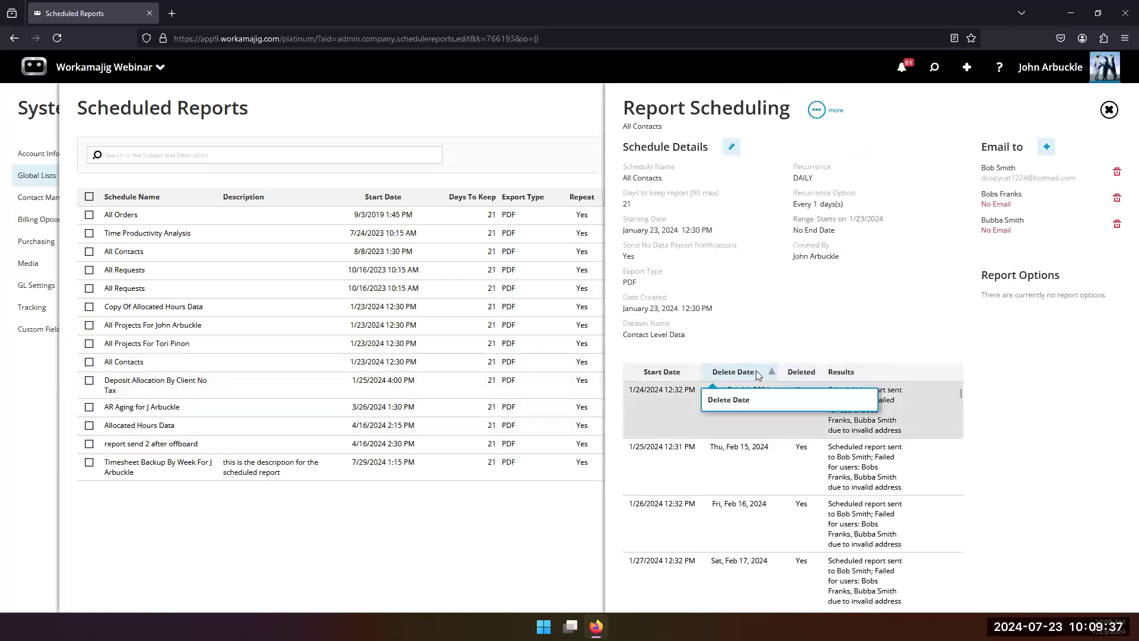
left_click(757, 372)
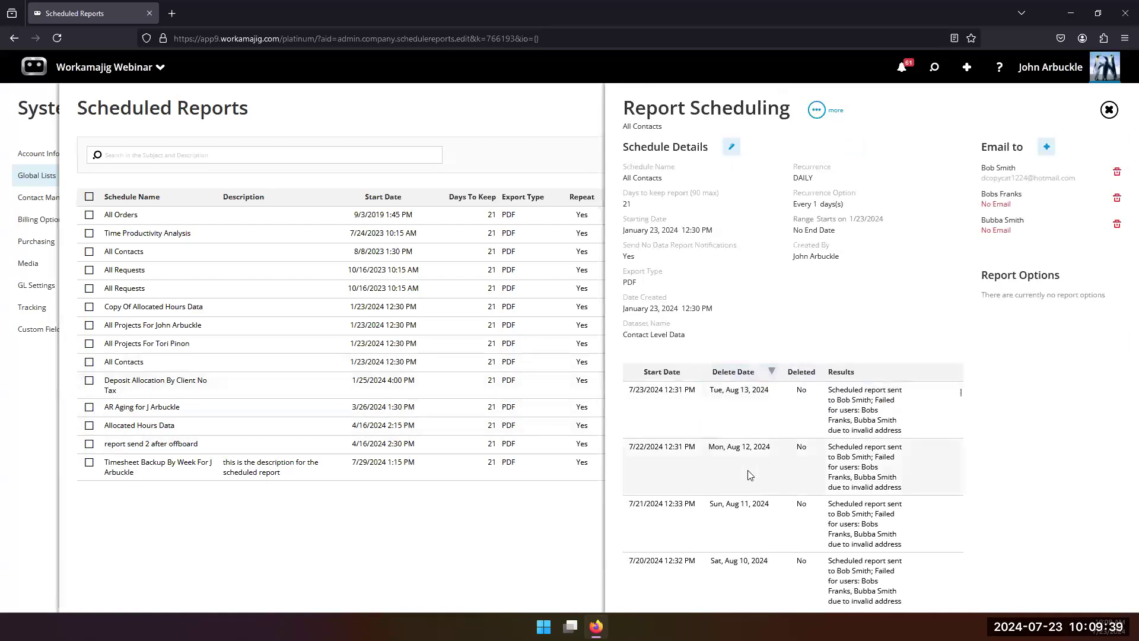
left_click(755, 413)
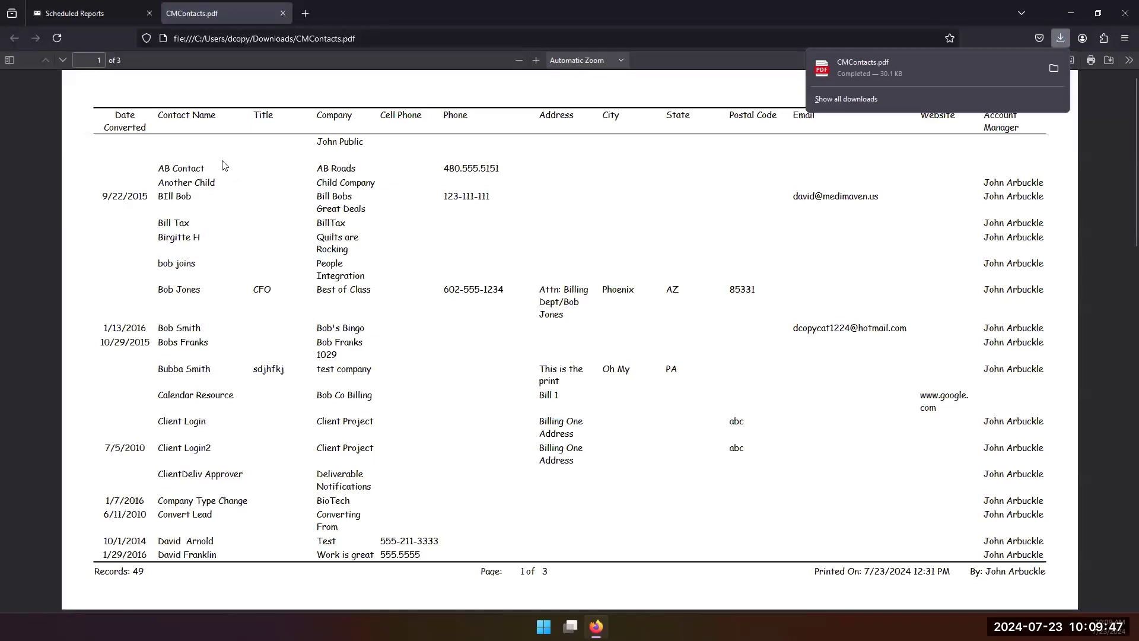
scroll(320, 350, "up", 1)
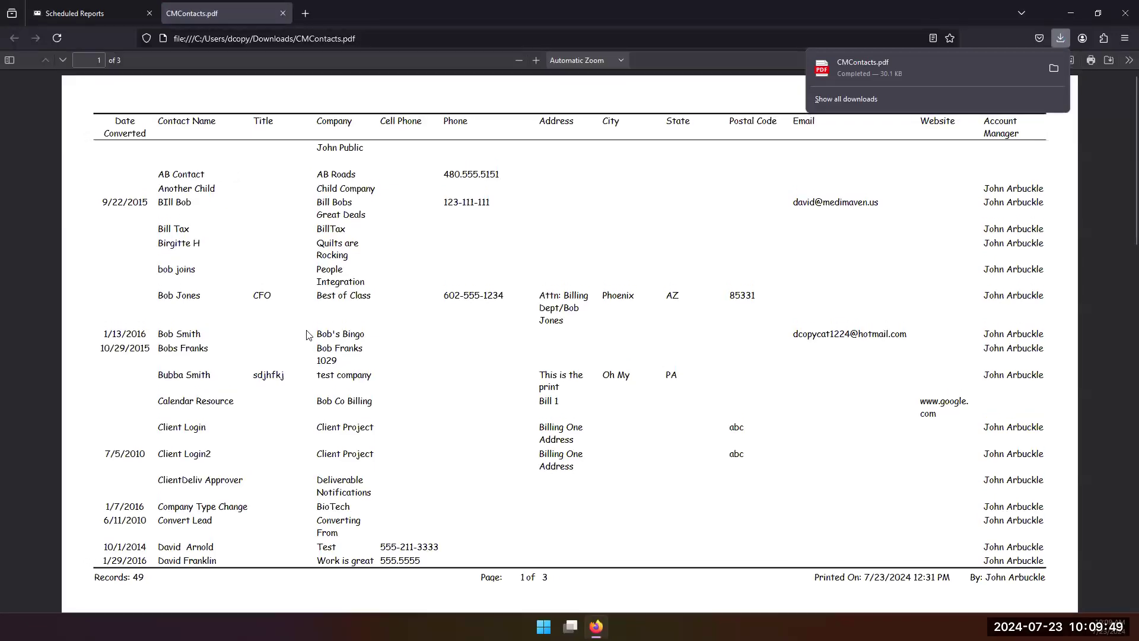
scroll(296, 312, "down", 8)
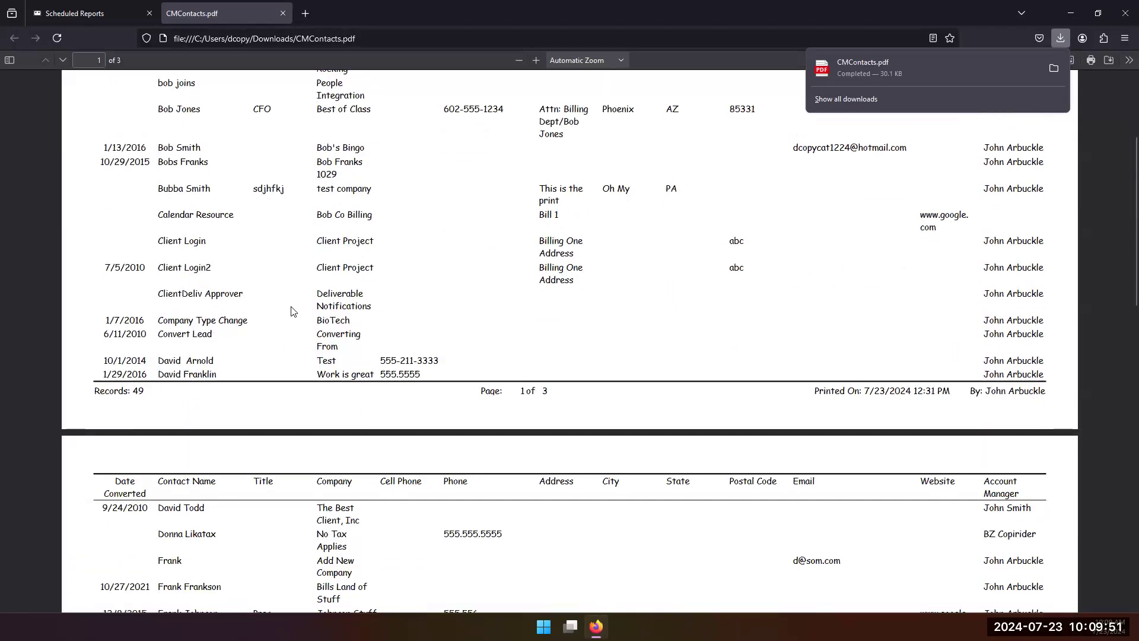
scroll(293, 311, "down", 2)
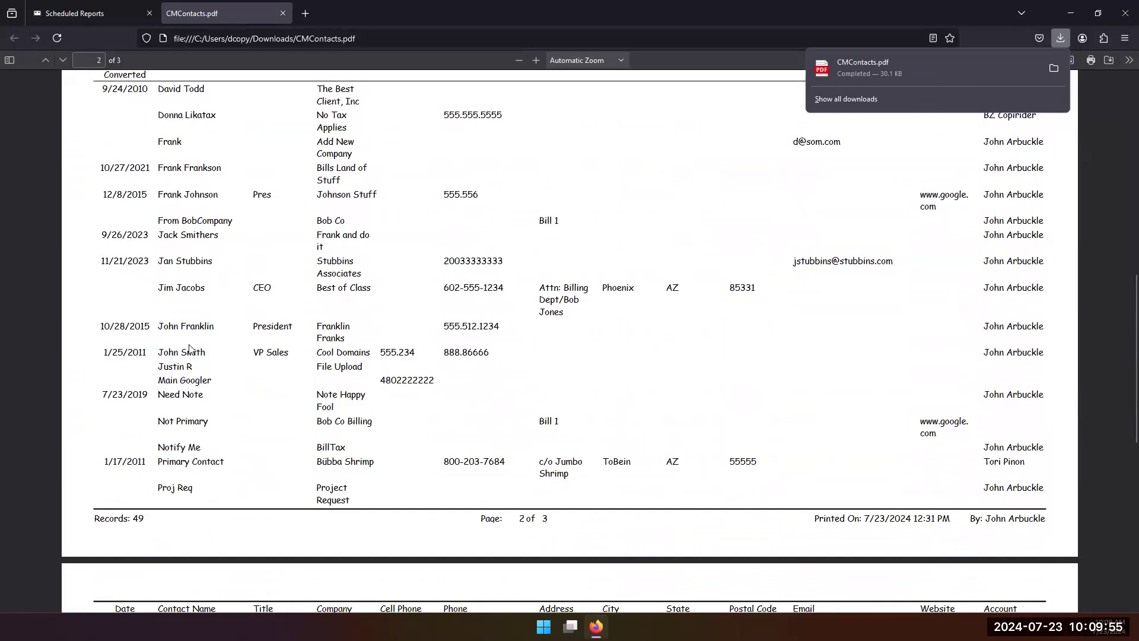
scroll(341, 300, "up", 7)
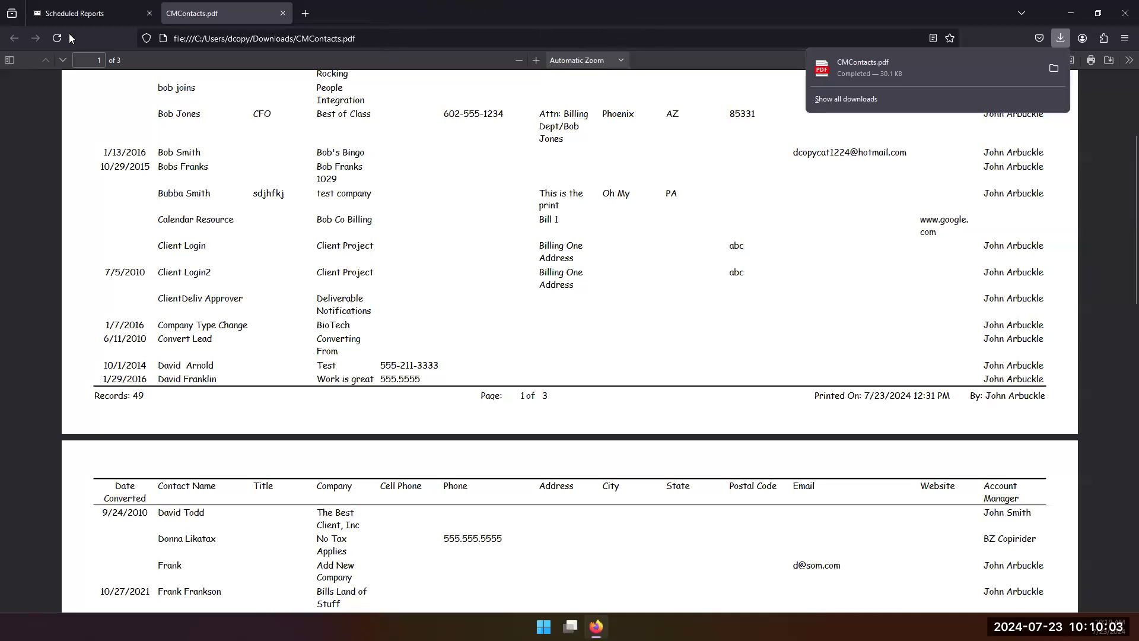
Step: Return to the Scheduled Reports browser tab and switch to the Today - Purchasing page
left_click(78, 14)
left_click(122, 65)
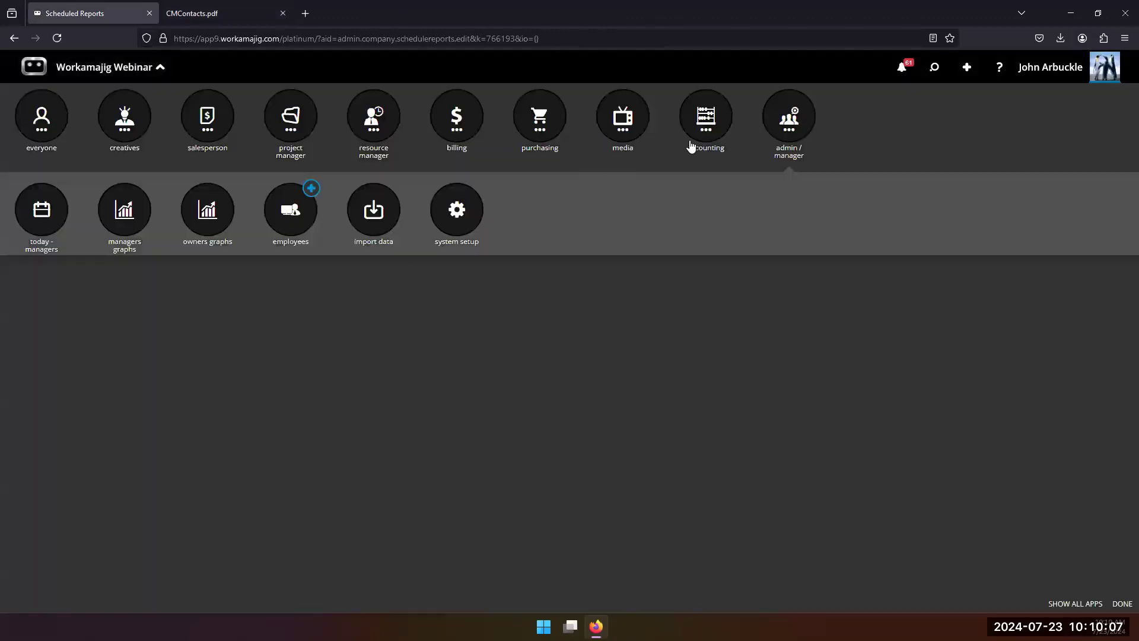
left_click(541, 122)
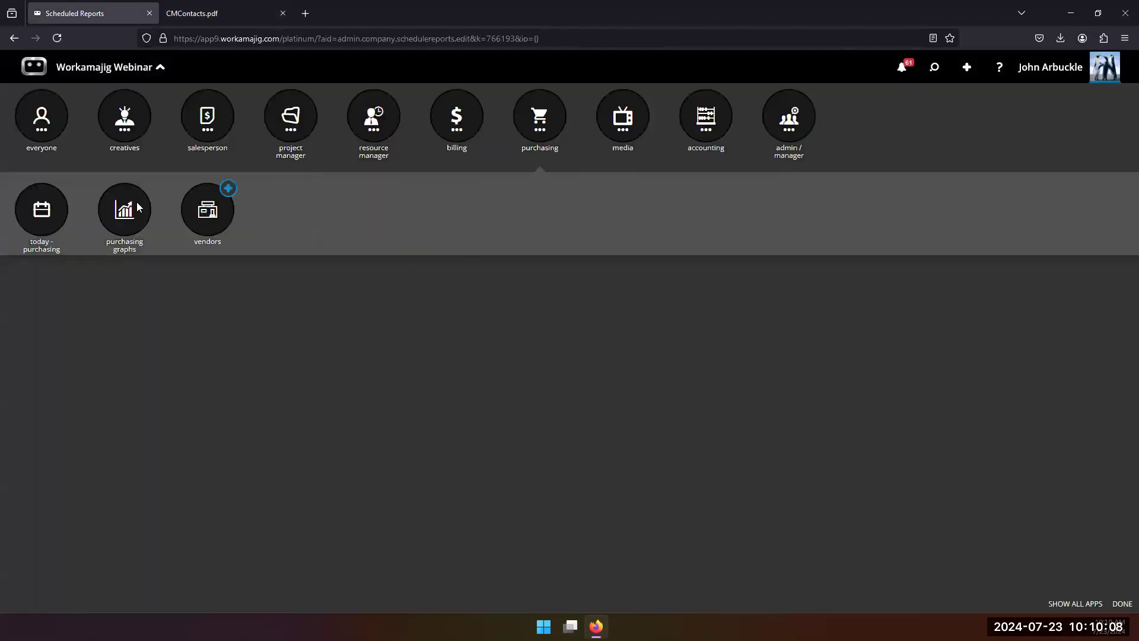
left_click(32, 231)
Step: Open the Approved, Not Printed orders view, review its scheduling actions, and close the view
scroll(89, 486, "down", 2)
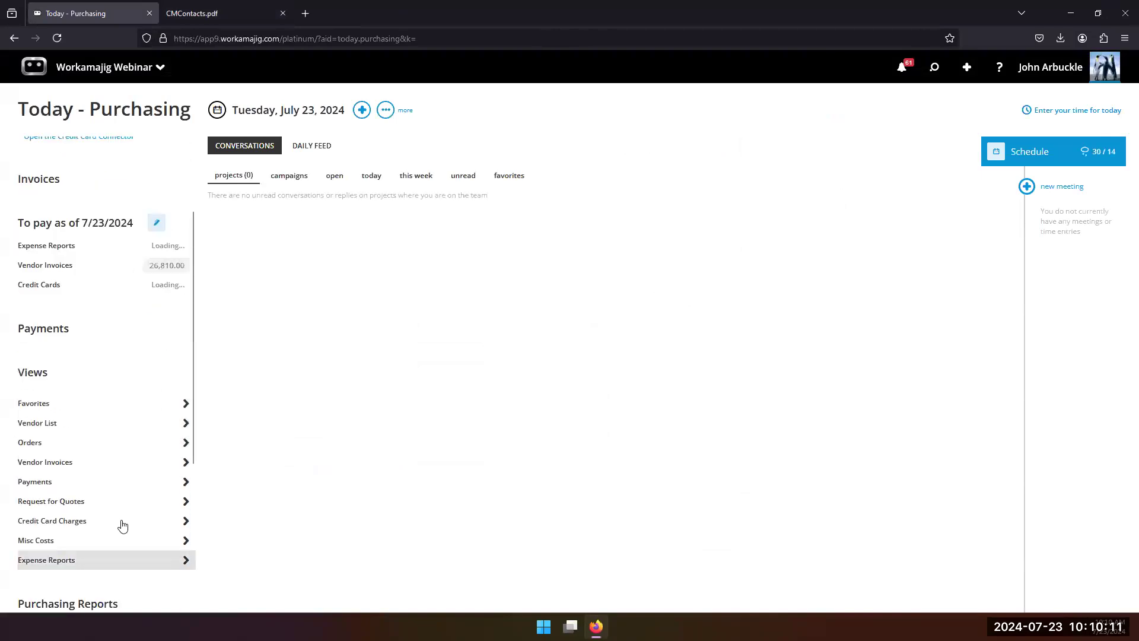
scroll(131, 546, "down", 3)
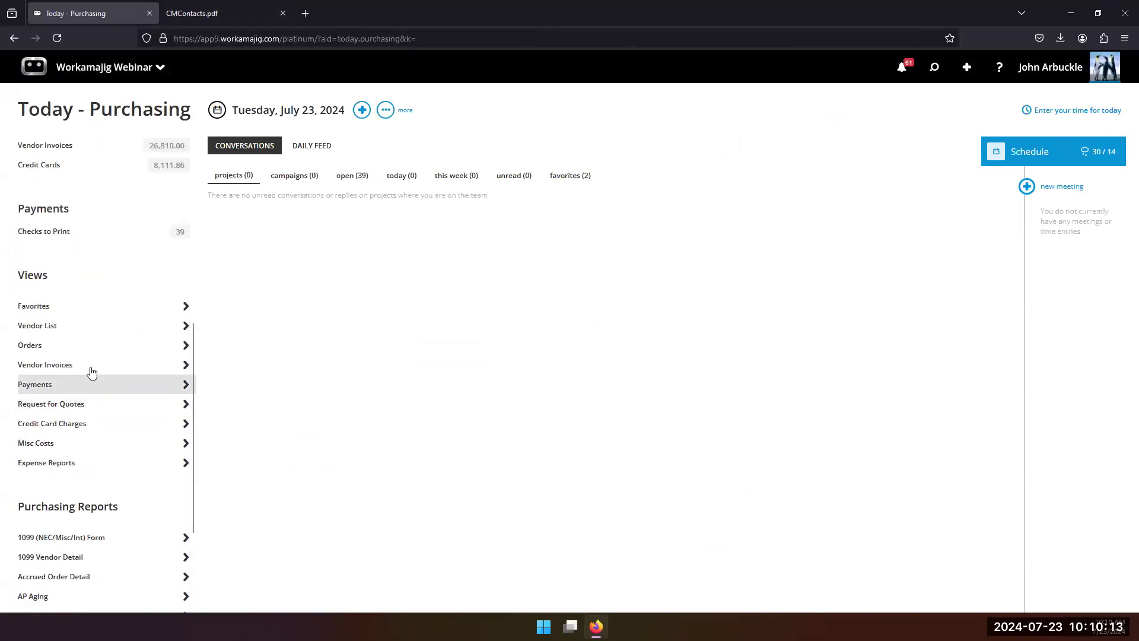
left_click(84, 347)
left_click(1022, 166)
left_click(992, 370)
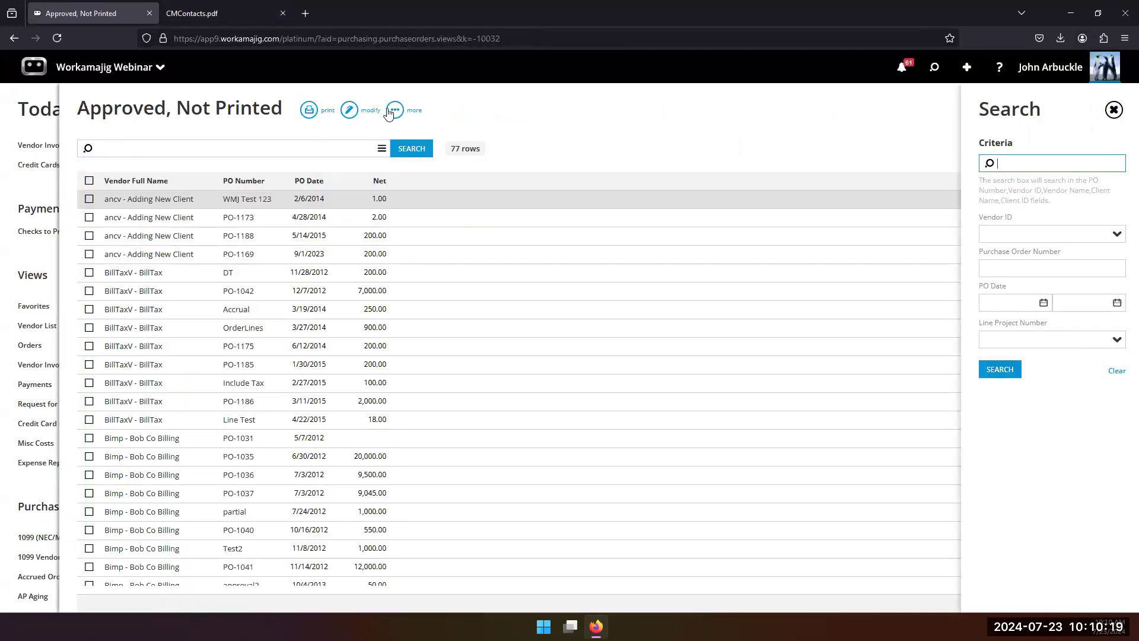
left_click(390, 111)
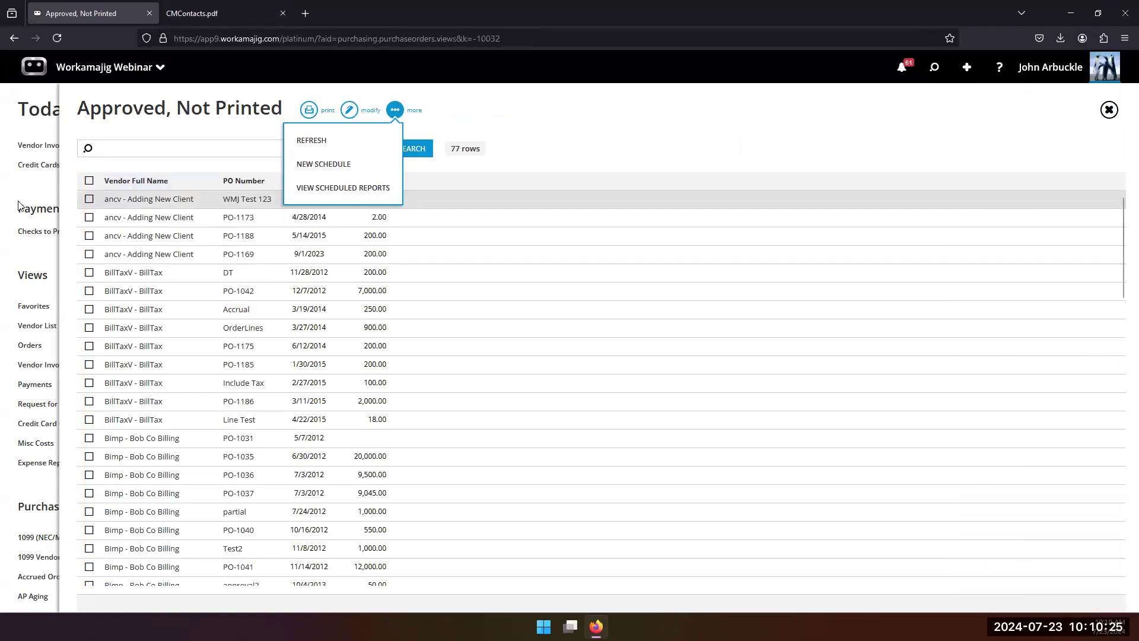
left_click(32, 190)
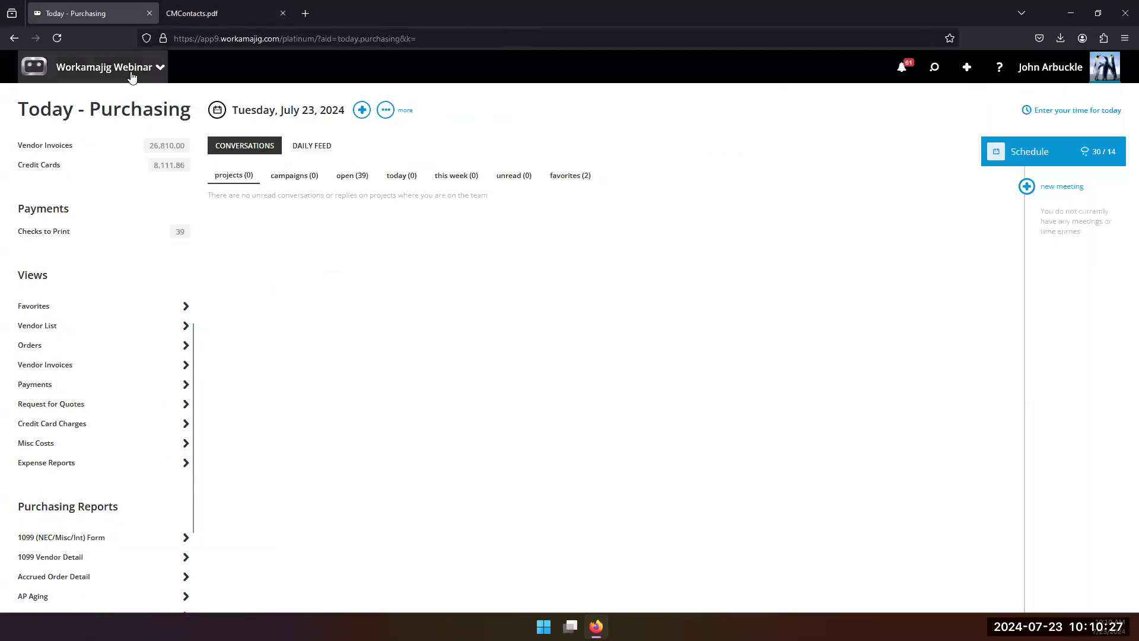
Step: Go to the Today - Accounting page and open the Corporate Profit and Loss financial report
left_click(132, 71)
left_click(708, 121)
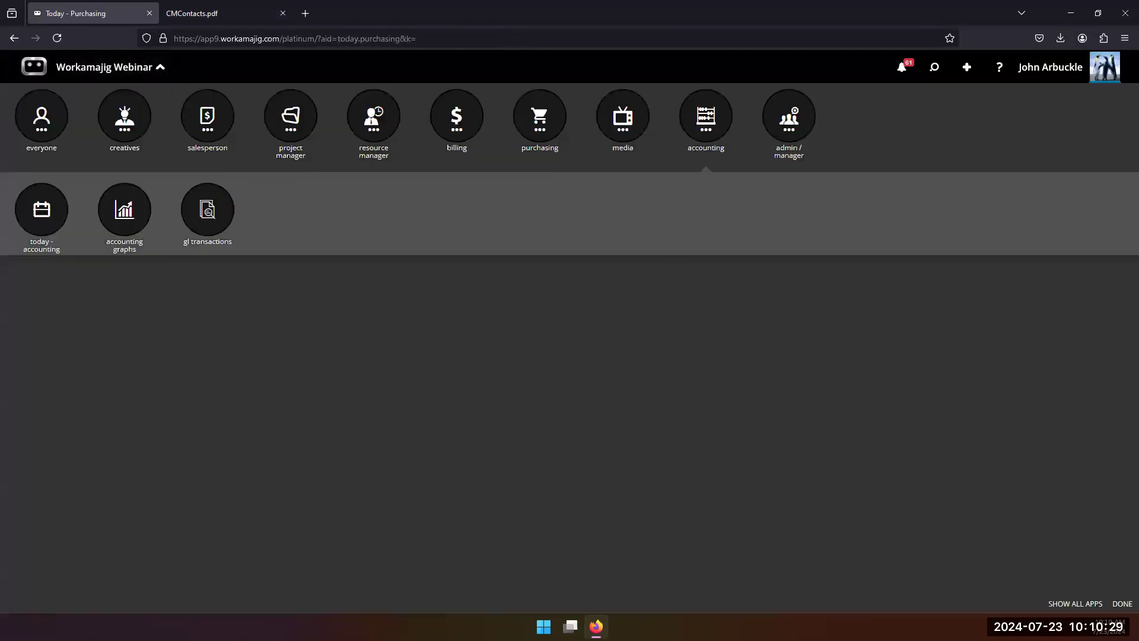
left_click(40, 220)
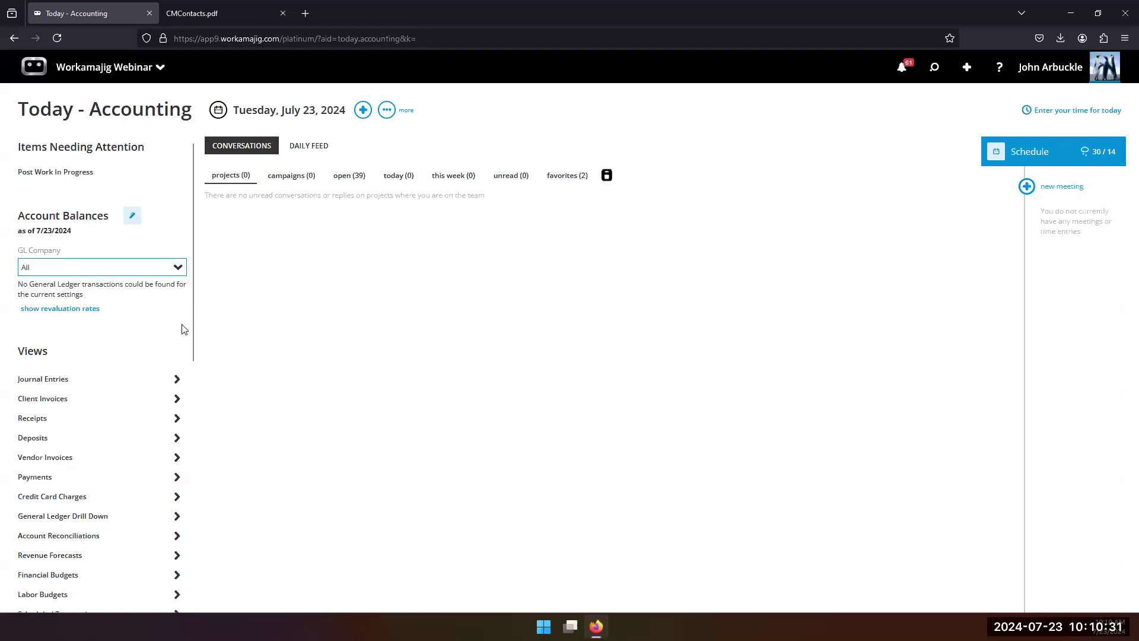
scroll(165, 423, "down", 5)
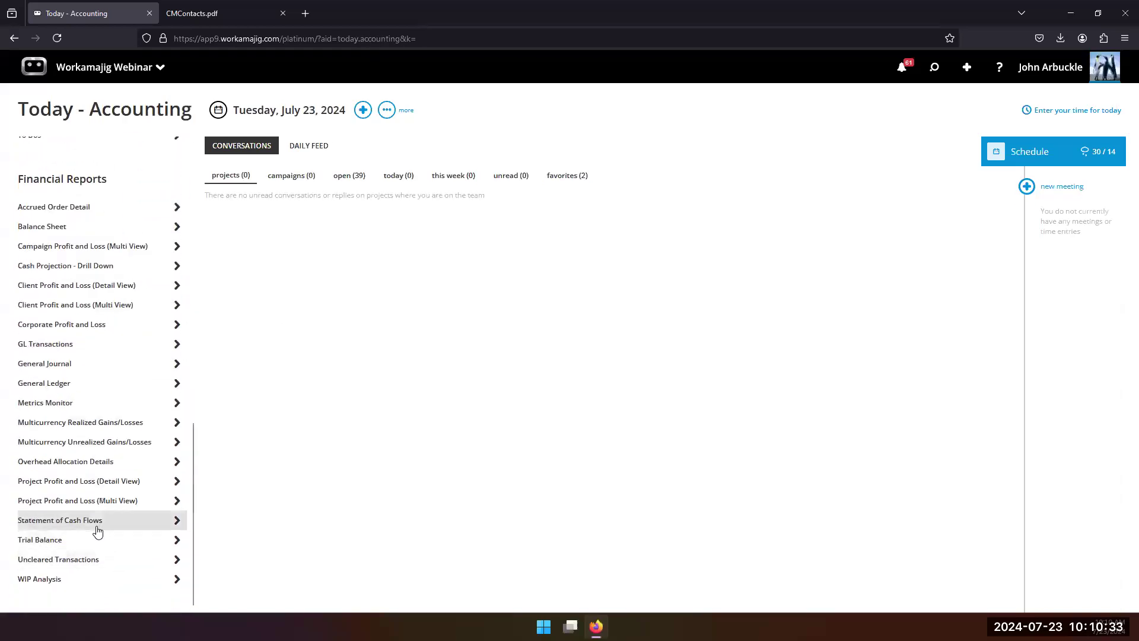
left_click(72, 325)
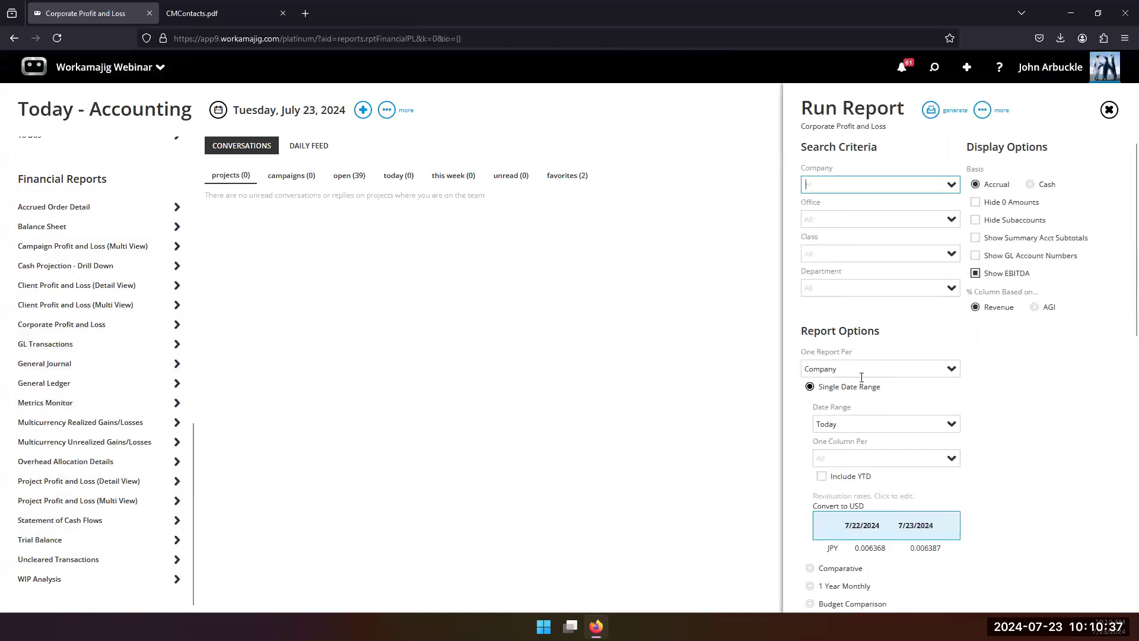
Step: Review the run options and available scheduling actions for the Corporate Profit and Loss report
scroll(861, 375, "down", 1)
scroll(902, 206, "up", 1)
left_click(980, 116)
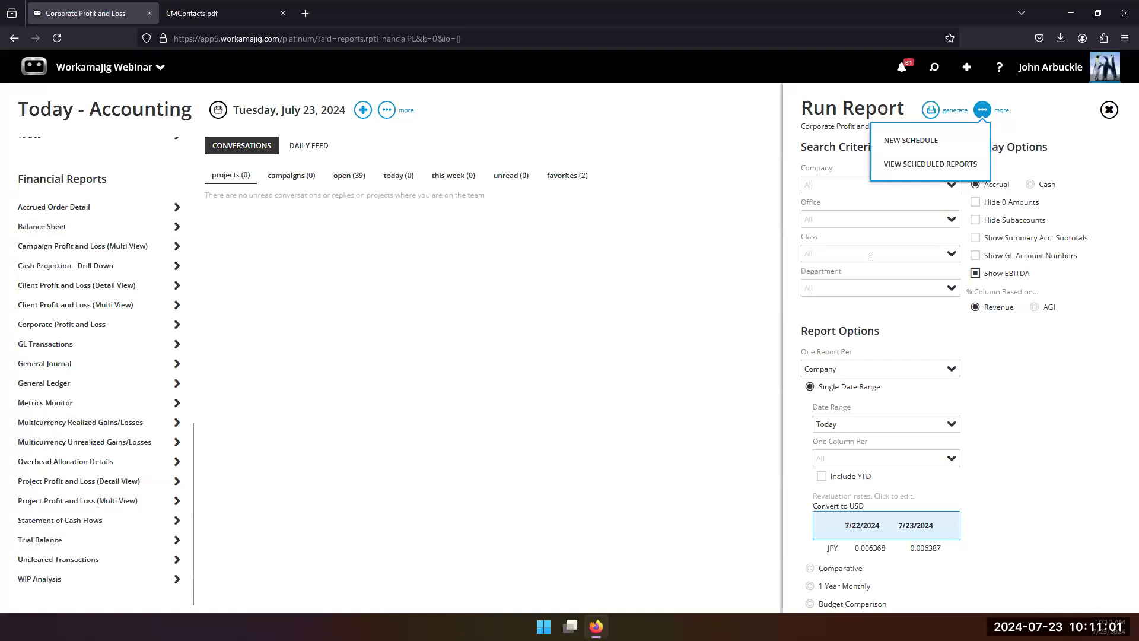
Step: Generate the Corporate Profit and Loss report on screen with the current criteria and close its results
left_click(929, 118)
left_click(907, 137)
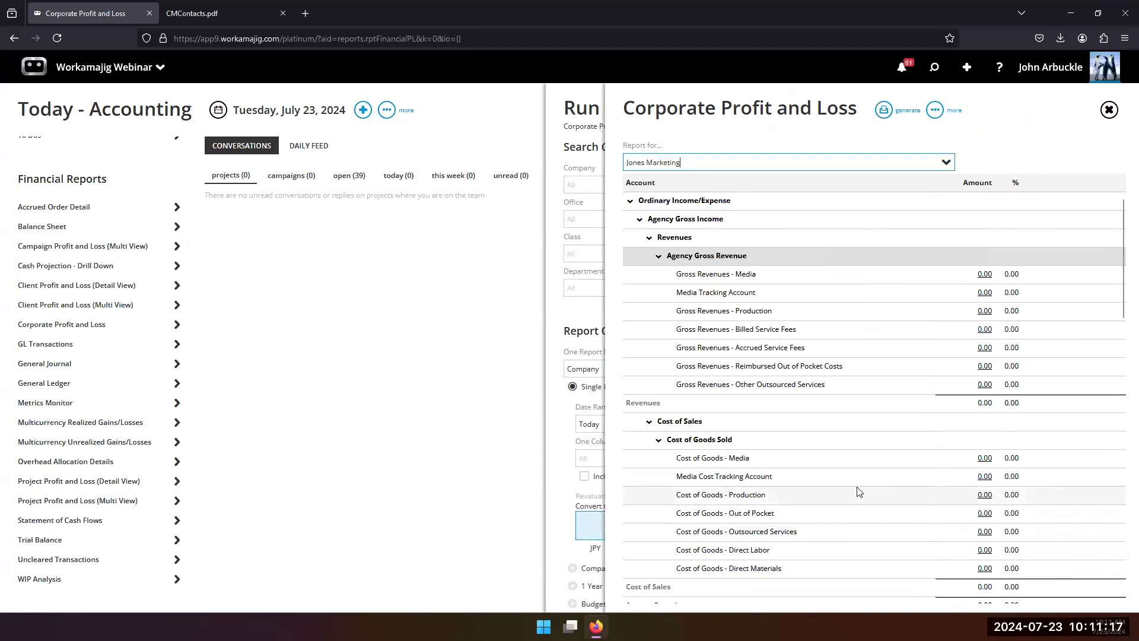
left_click(580, 309)
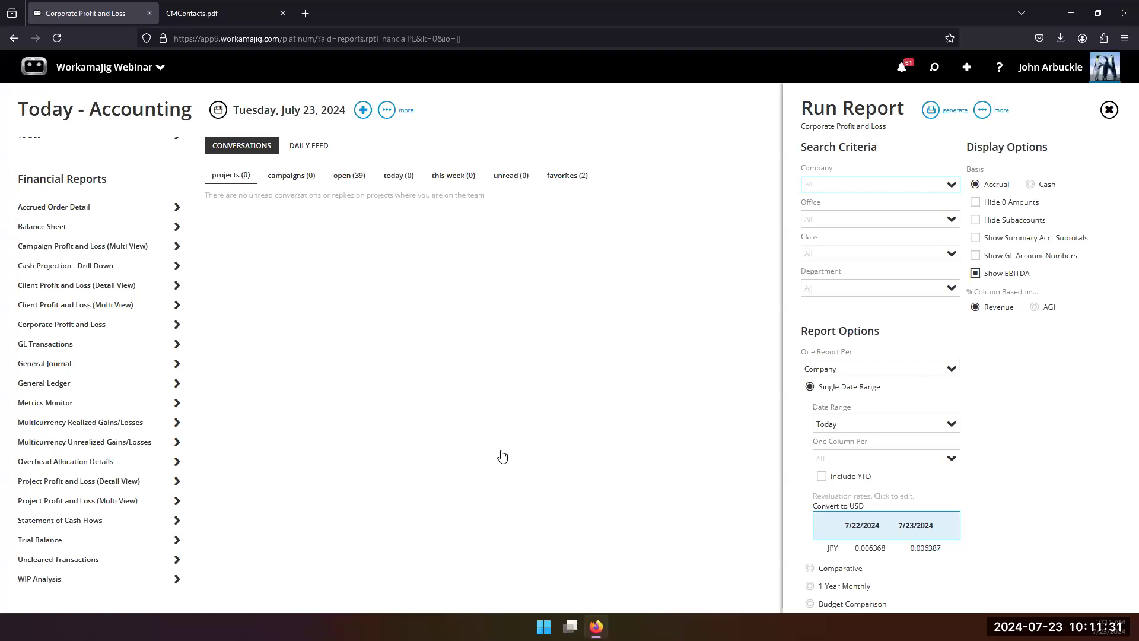
Step: Go to the Report Center and open the favorite report Project Items/Services Budget vs Gross
left_click(91, 70)
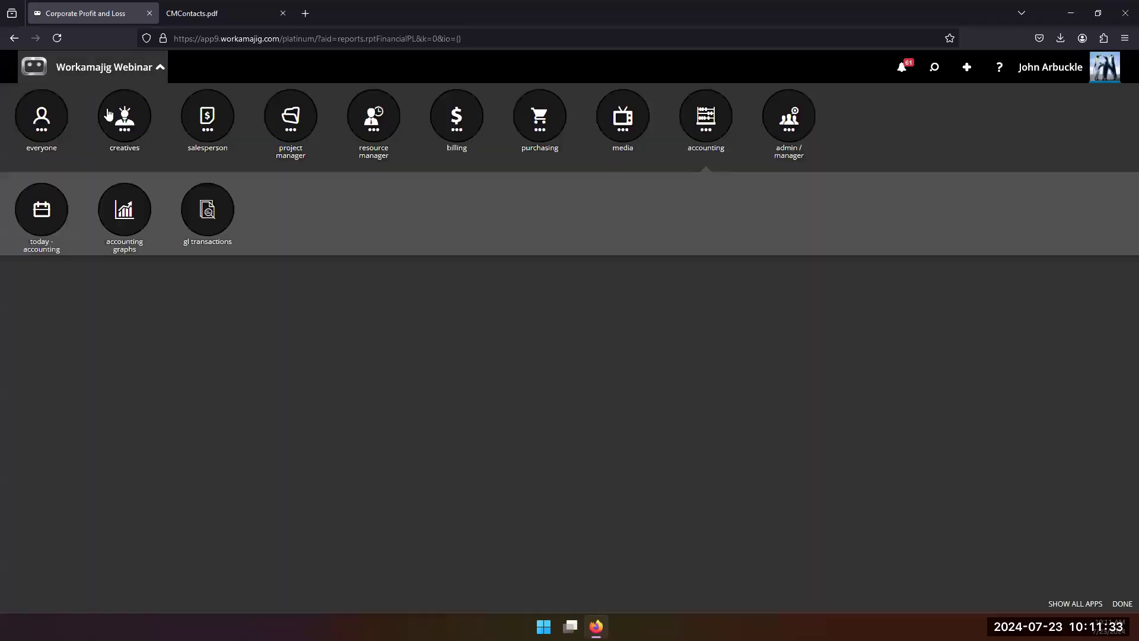
left_click(41, 125)
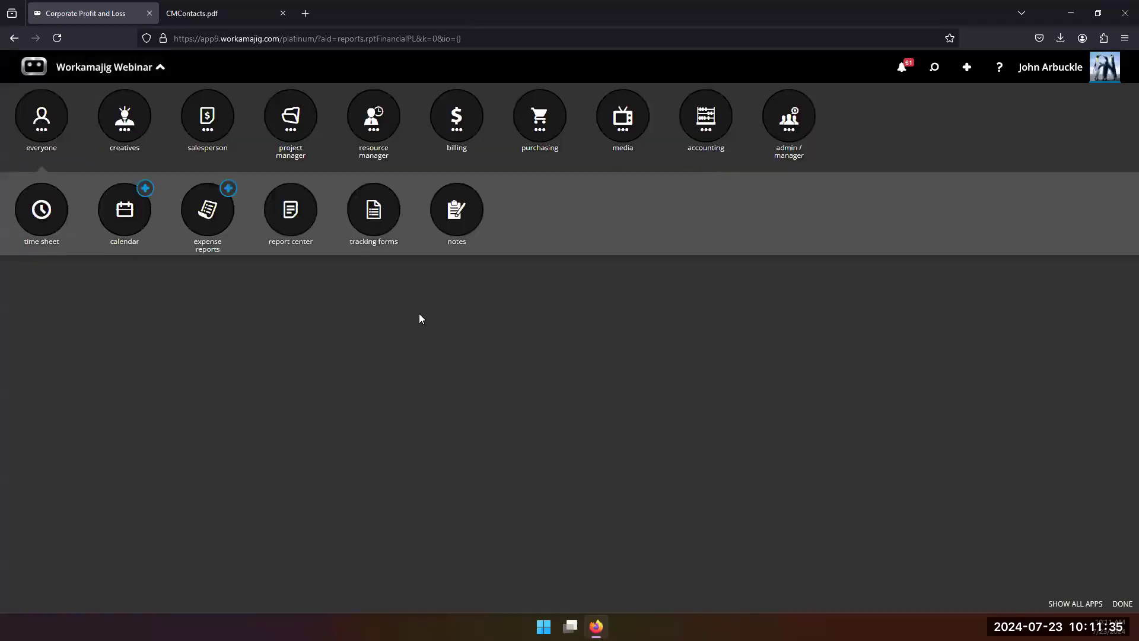
left_click(305, 228)
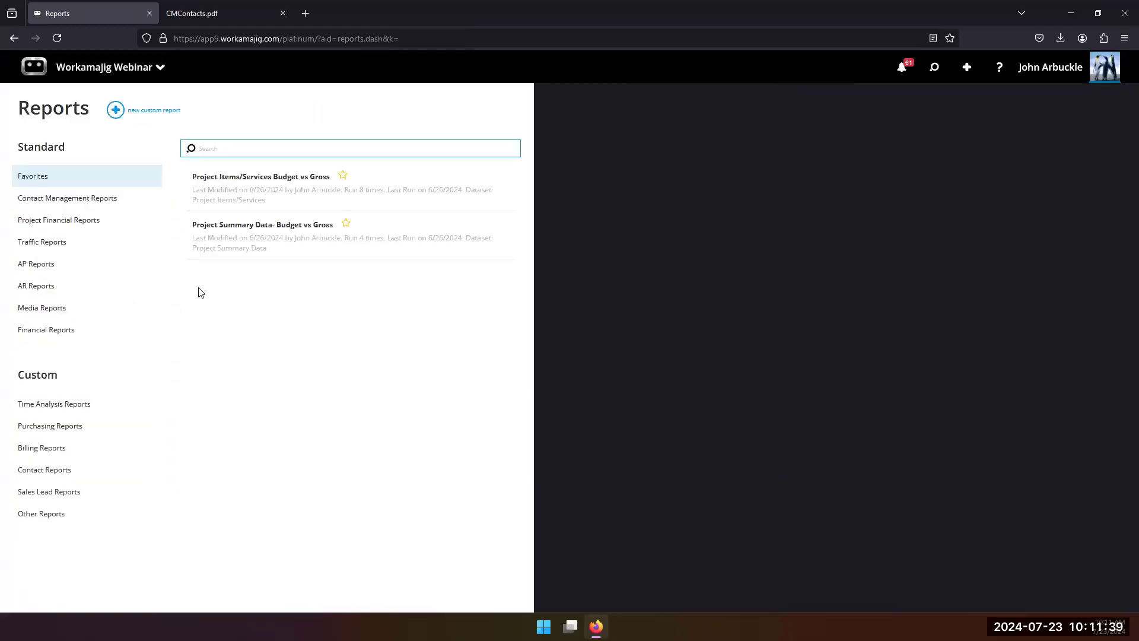
left_click(251, 190)
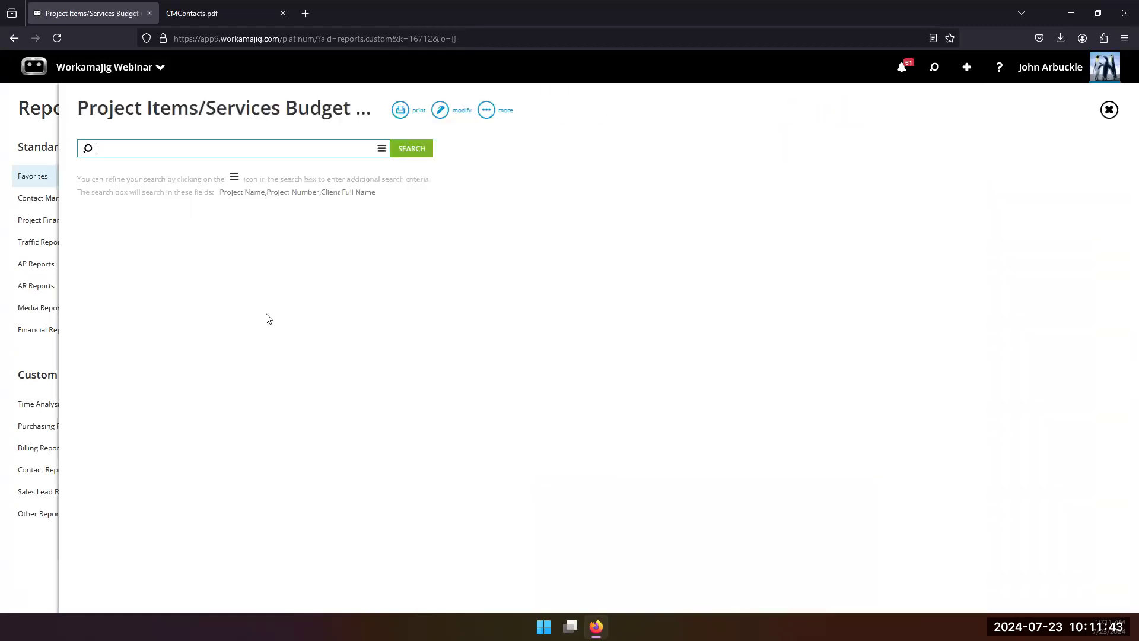
Step: Run the Project Items/Services Budget vs Gross report without search criteria, review its expense and labor rows, and close it
left_click(408, 149)
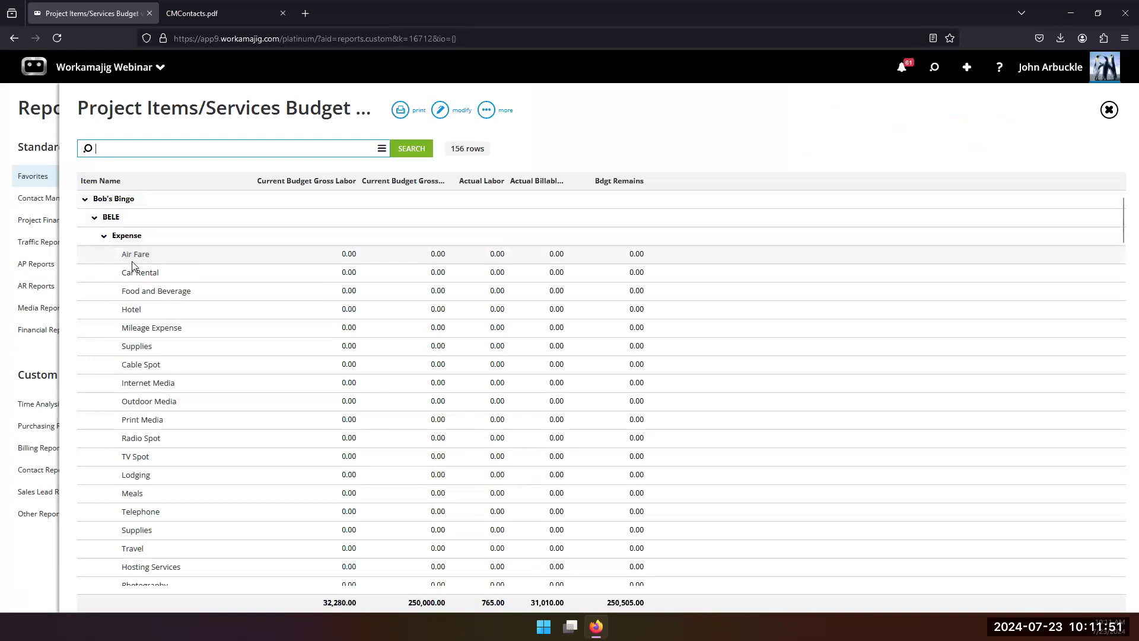
scroll(338, 498, "down", 3)
scroll(341, 501, "down", 10)
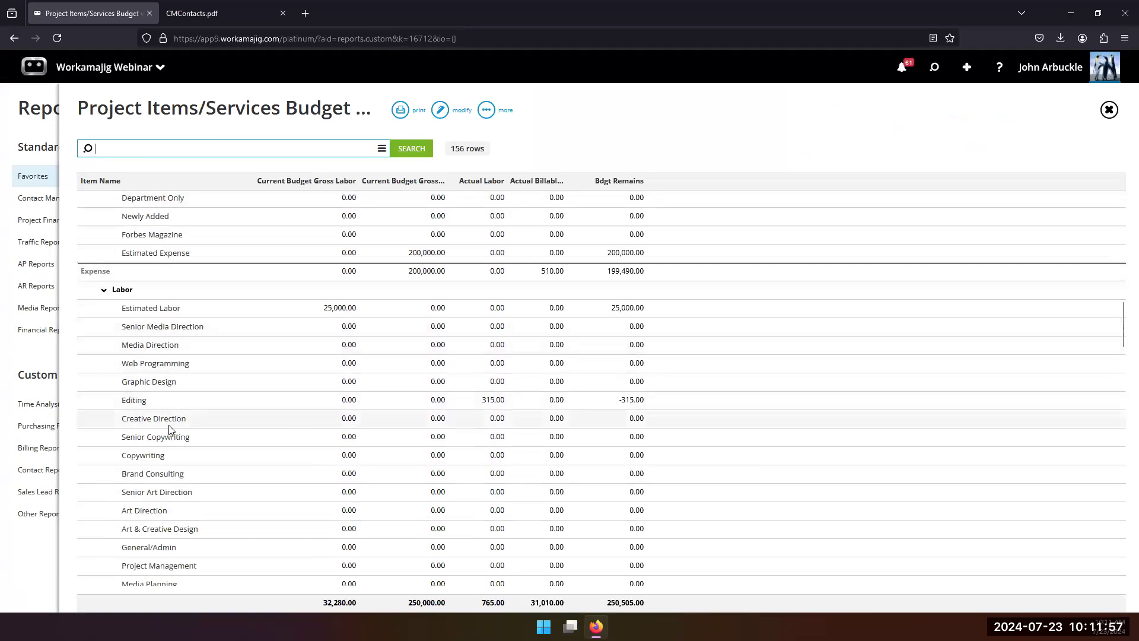
scroll(157, 421, "down", 8)
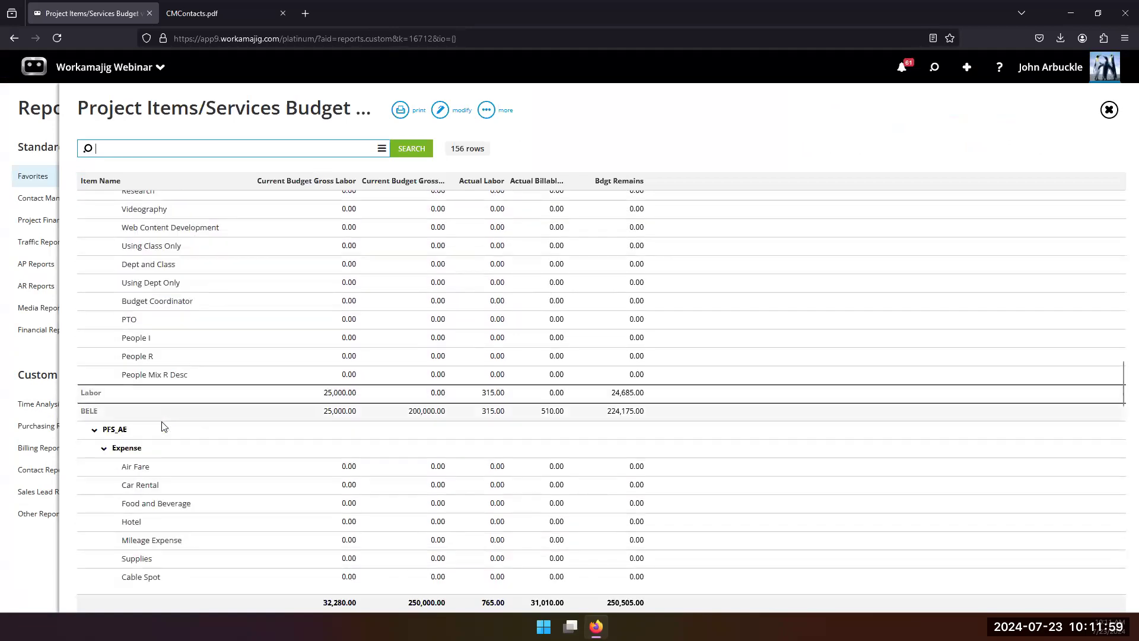
scroll(164, 426, "down", 4)
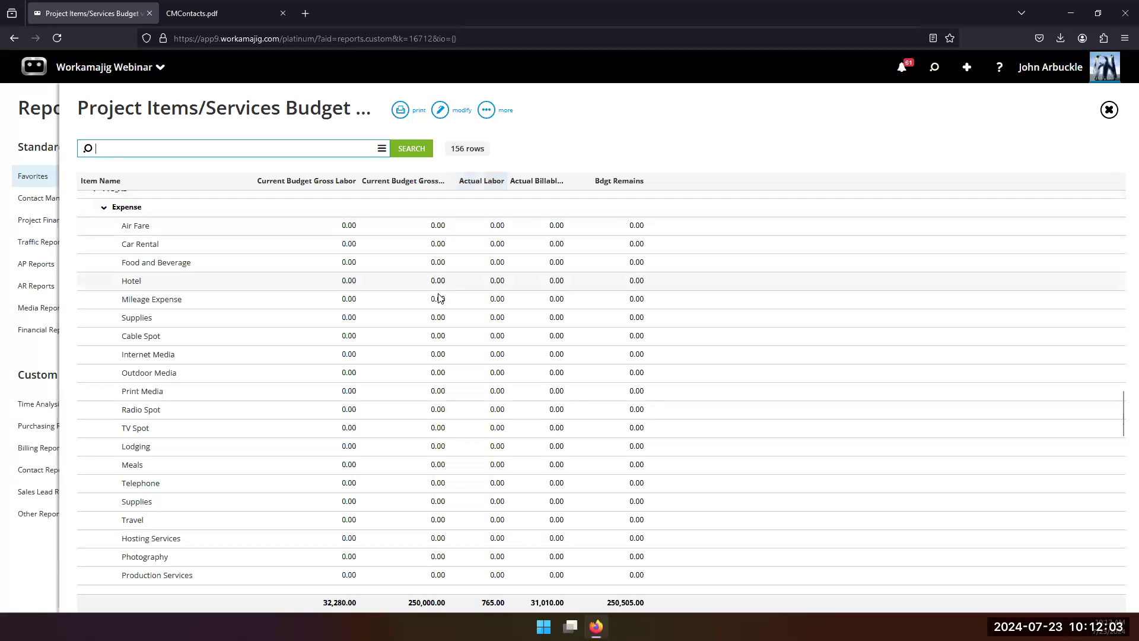
scroll(336, 356, "down", 3)
scroll(414, 374, "up", 5)
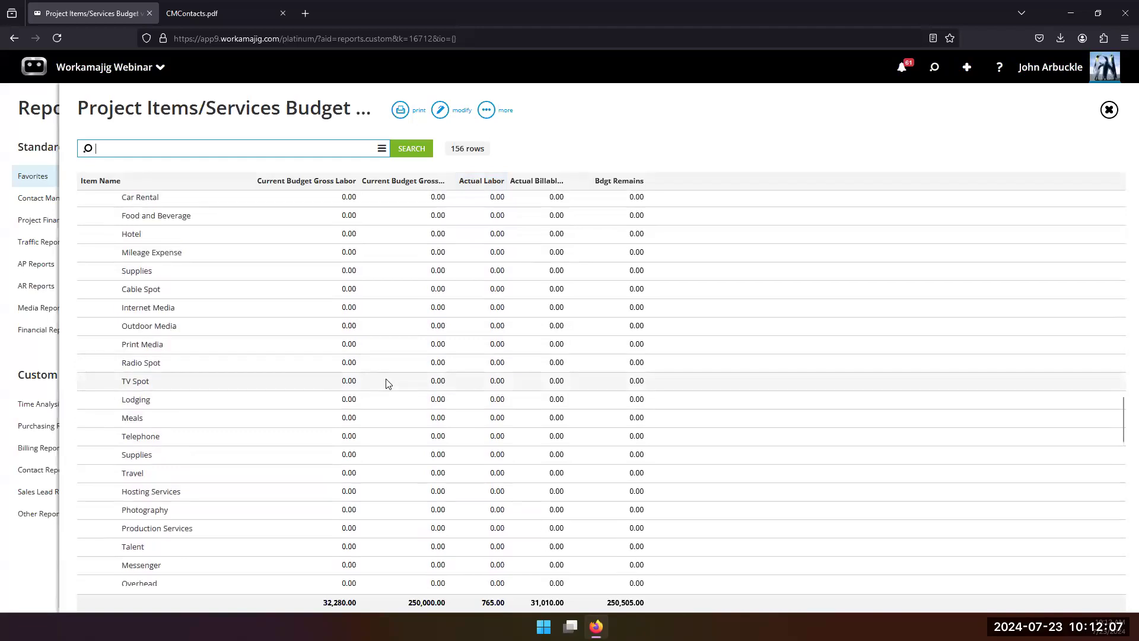
left_click(7, 359)
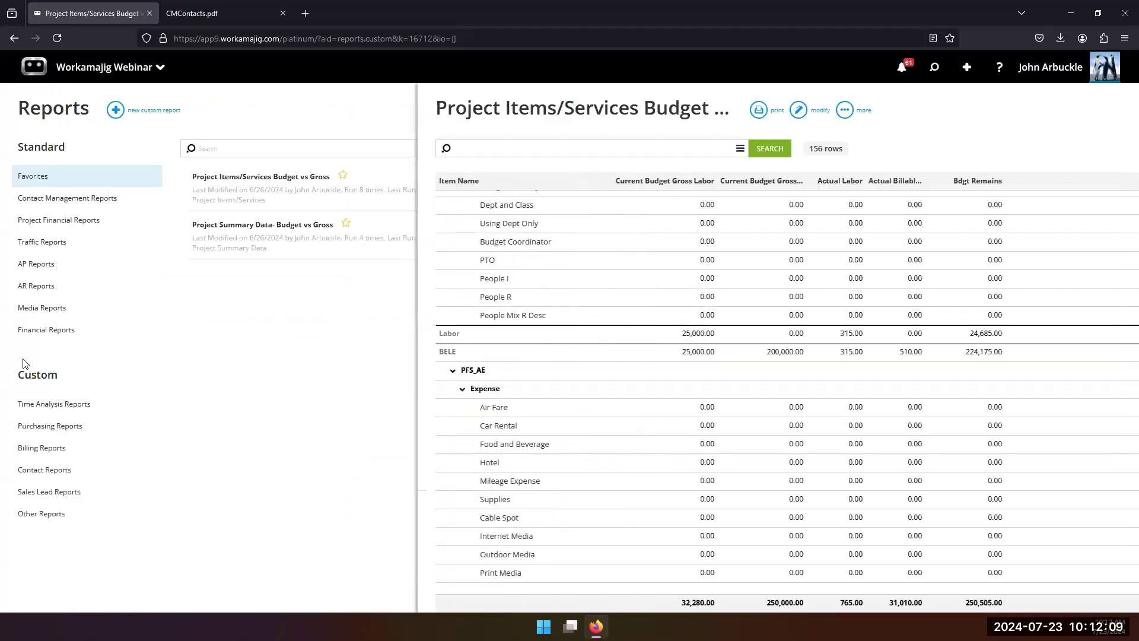